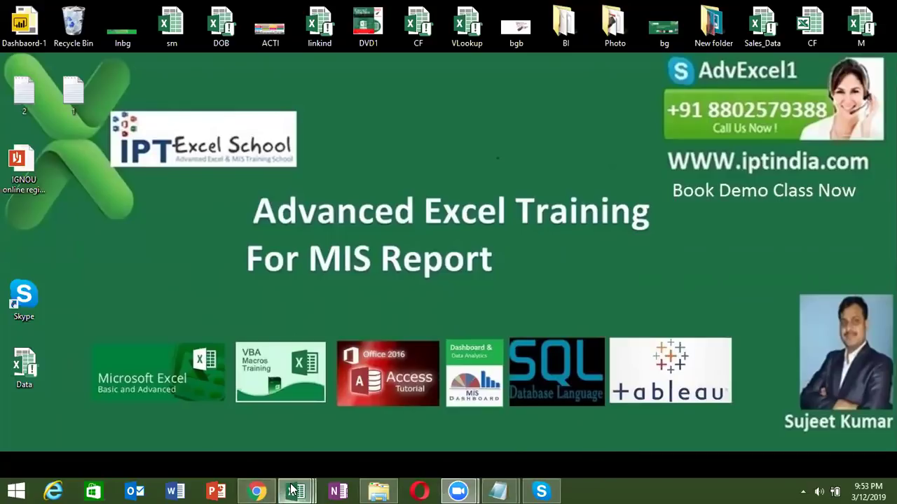
# Bring the L2(1) Excel workbook to the front with sheet Q6 showing.
pyautogui.moveTo(293, 491)
pyautogui.click(376, 448)
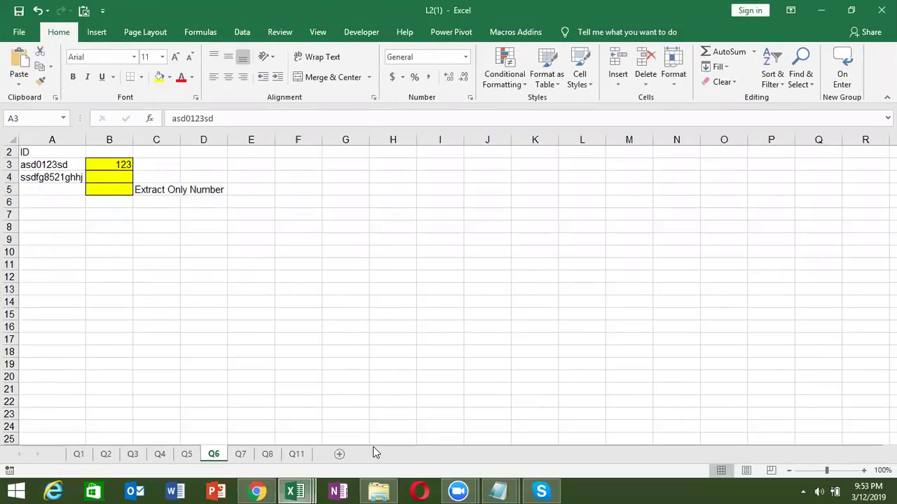
# Switch between sheets Q7 and Q6 and look over the sample IDs in column A.
pyautogui.click(251, 454)
pyautogui.click(214, 455)
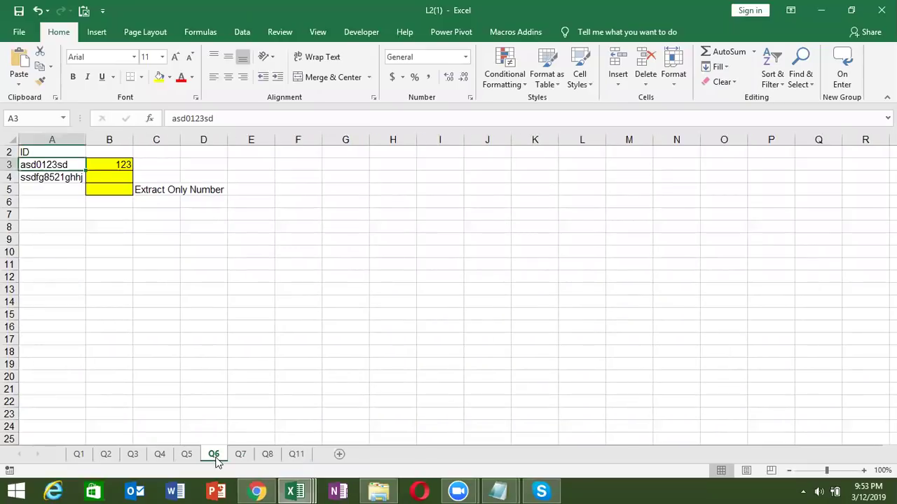
pyautogui.click(241, 453)
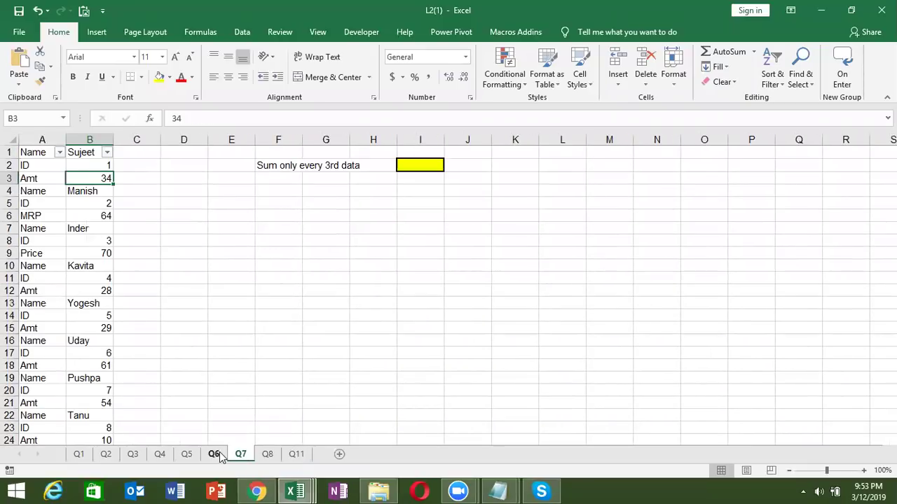
pyautogui.click(219, 453)
pyautogui.click(138, 212)
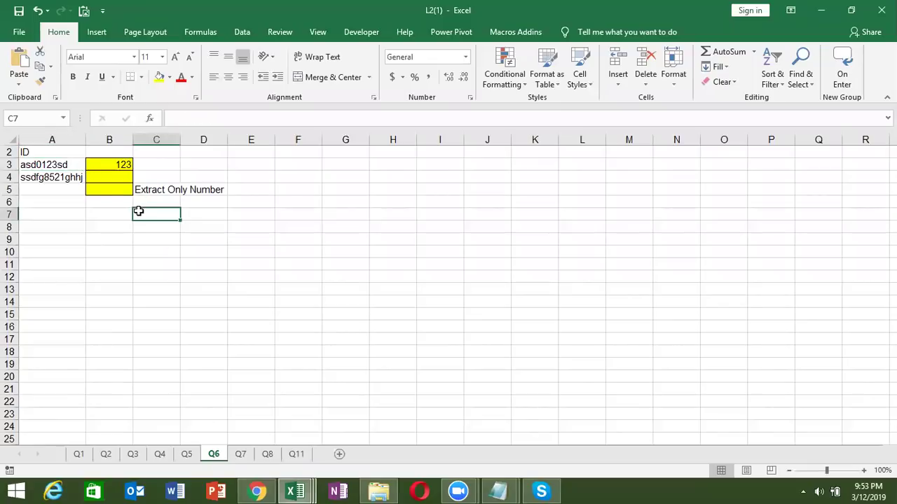
pyautogui.click(56, 167)
pyautogui.click(55, 177)
pyautogui.click(46, 165)
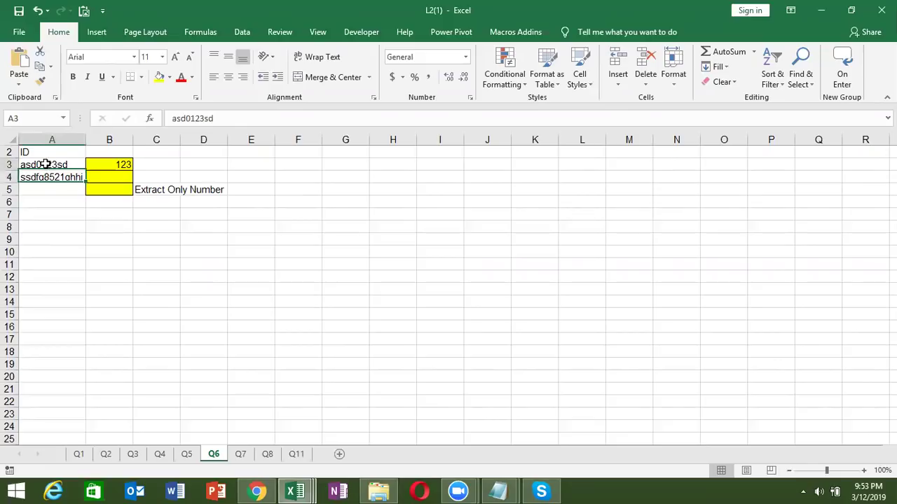
# Enter a name-based sample ID containing 4526 in A8 and autofit column A.
pyautogui.click(55, 226)
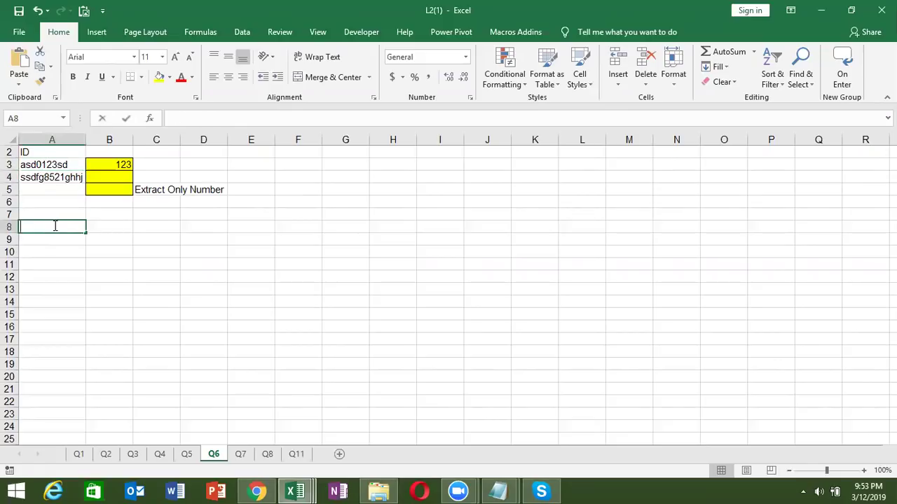
pyautogui.write('Sujeet')
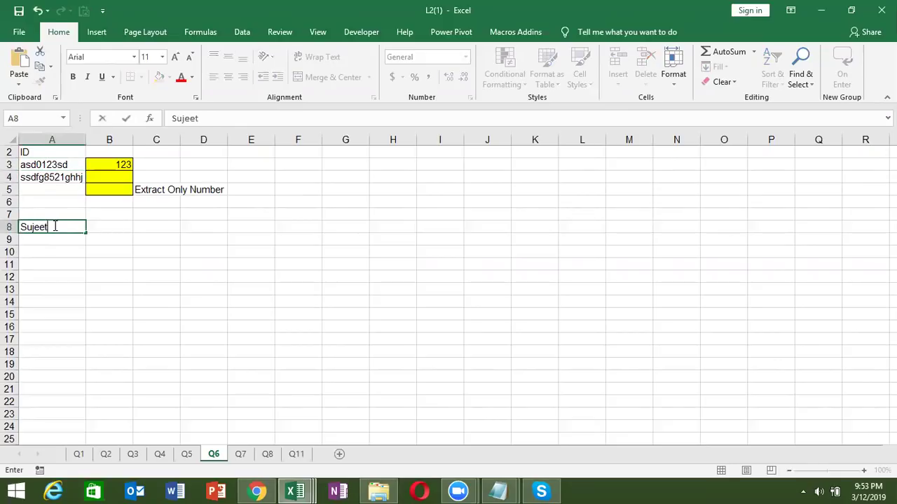
pyautogui.write('4526')
pyautogui.write('Kun')
pyautogui.press('BackSpace')
pyautogui.write('mar')
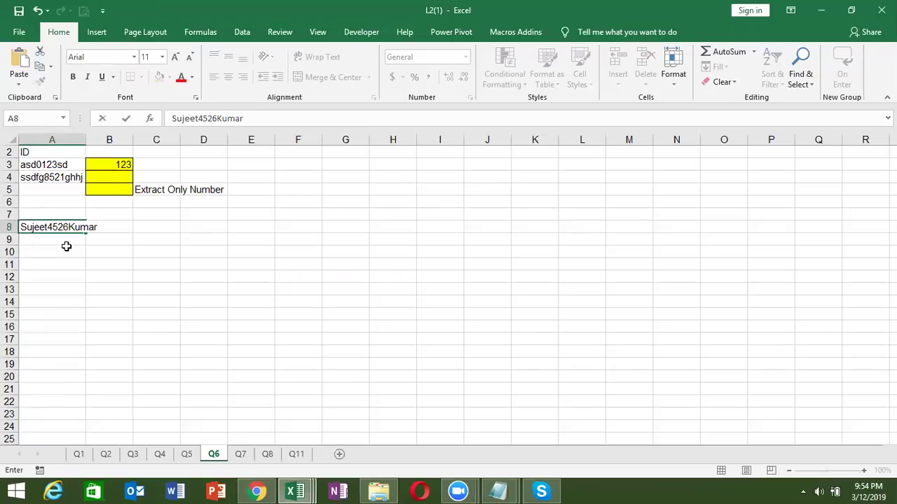
pyautogui.click(67, 249)
pyautogui.doubleClick(90, 140)
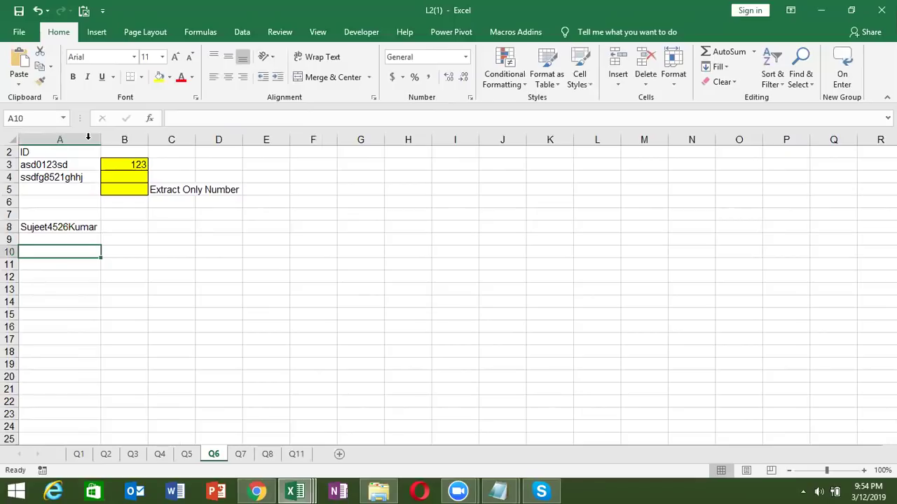
# Enter =MID(A8,COLUMN(1:1),1) in cell B9.
pyautogui.press('Up')
pyautogui.press('Right')
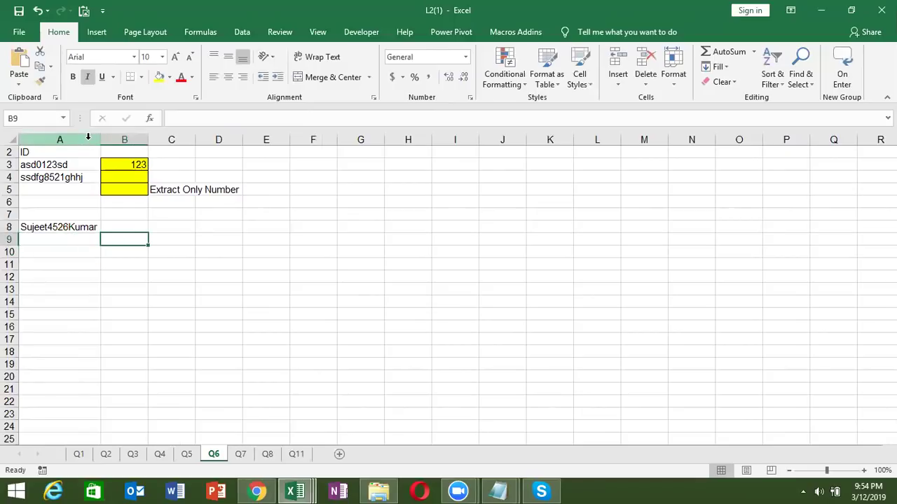
pyautogui.write('=mid')
pyautogui.press('Tab')
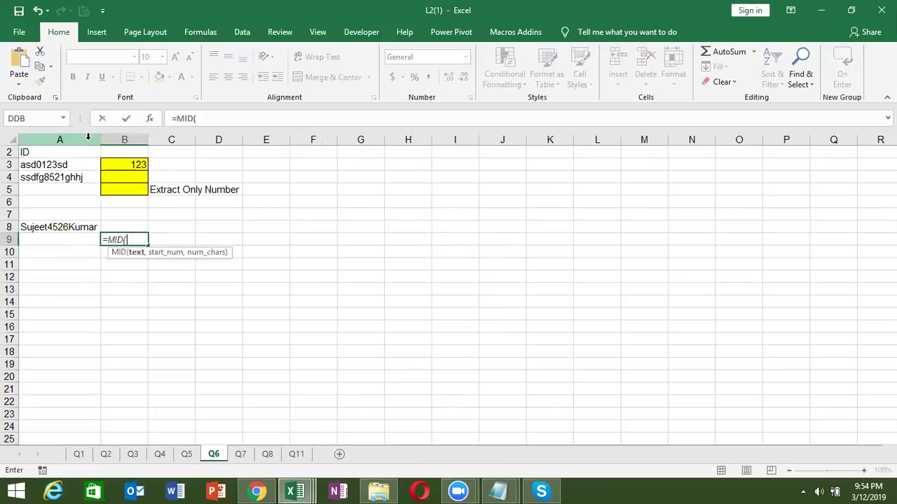
pyautogui.press('Left')
pyautogui.press('Up')
pyautogui.write(',')
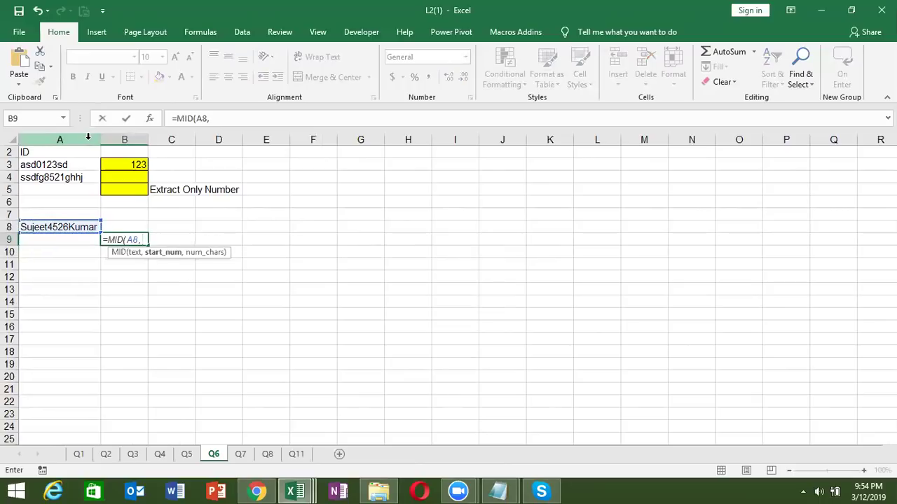
pyautogui.write('col')
pyautogui.press('Tab')
pyautogui.write('1:1')
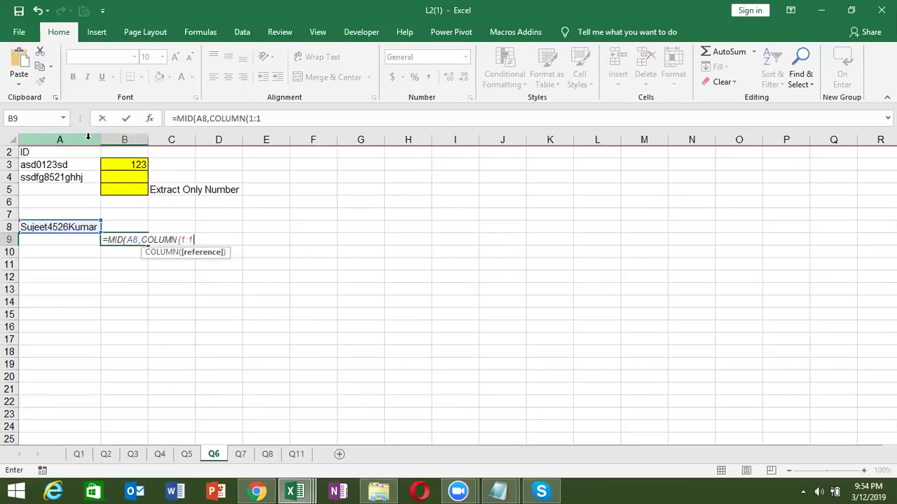
pyautogui.write('"')
pyautogui.press('BackSpace')
pyautogui.write(',')
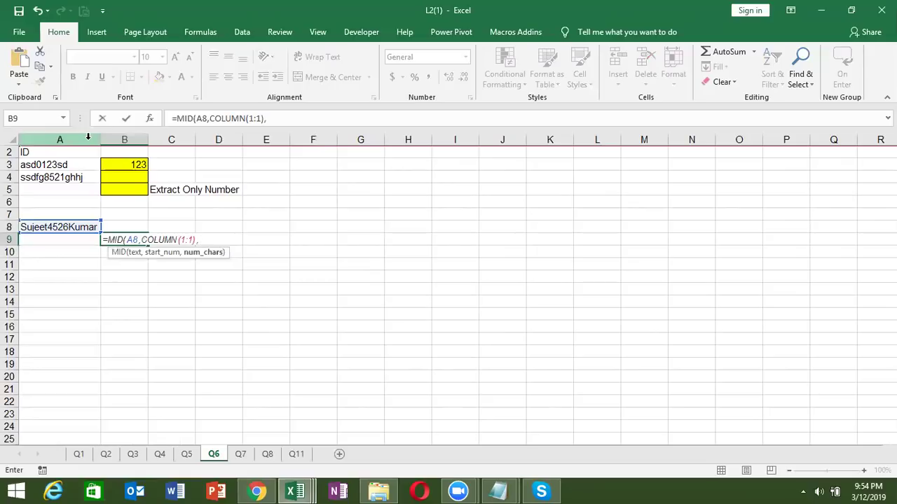
pyautogui.write('1')
pyautogui.press('Return')
pyautogui.press('Return')
pyautogui.press('Up')
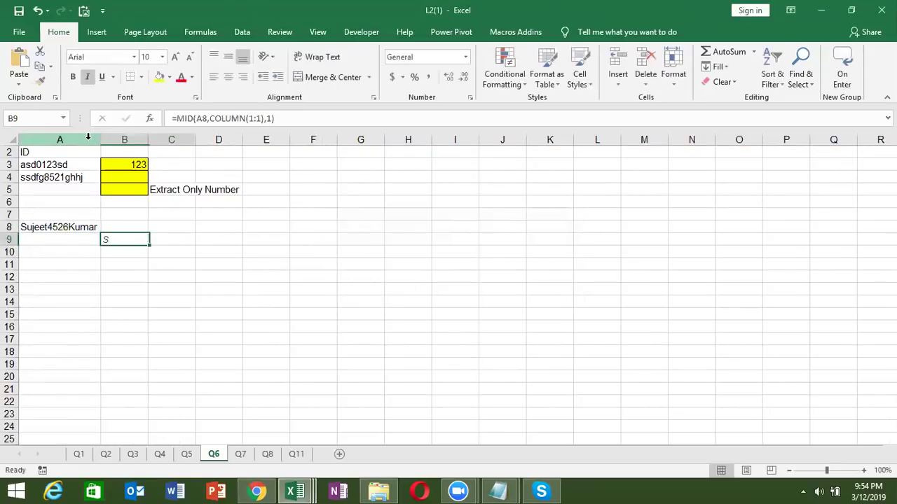
# Array-enter the MID formula across B9:Q9 so each character gets its own cell.
pyautogui.hotkey('shift', 'Right')
pyautogui.hotkey('shift', 'Right')
pyautogui.hotkey('shift', 'Right')
pyautogui.hotkey('shift', 'Right')
pyautogui.hotkey('shift', 'Right')
pyautogui.hotkey('shift', 'Right')
pyautogui.hotkey('shift', 'Right')
pyautogui.hotkey('shift', 'Right')
pyautogui.hotkey('shift', 'Right')
pyautogui.hotkey('shift', 'Right')
pyautogui.hotkey('shift', 'Right')
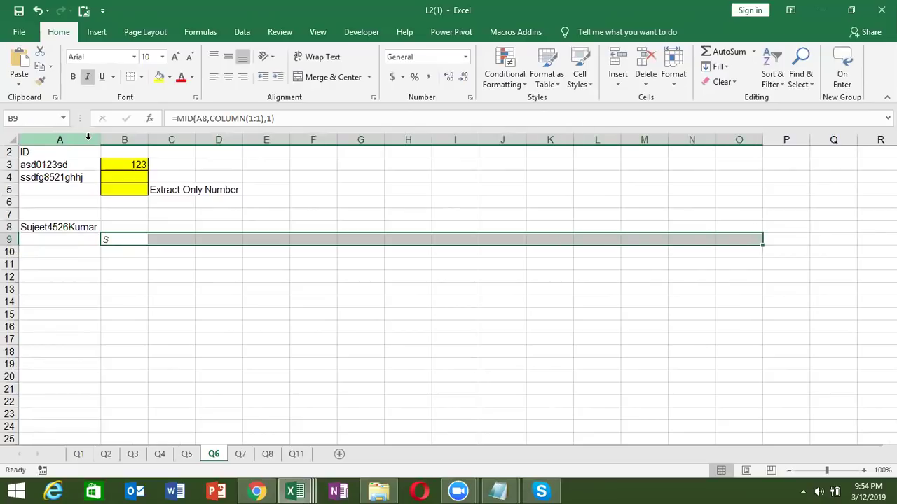
pyautogui.press('F2')
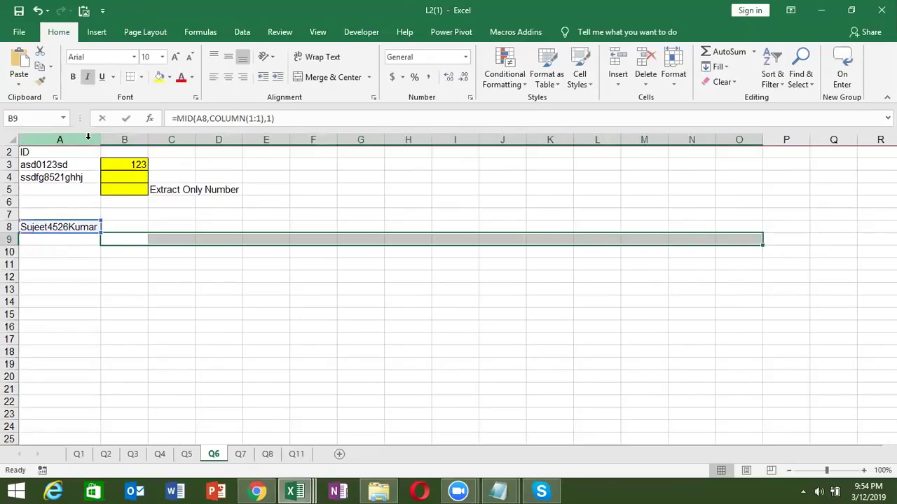
pyautogui.hotkey('ctrl', 'shift', 'Return')
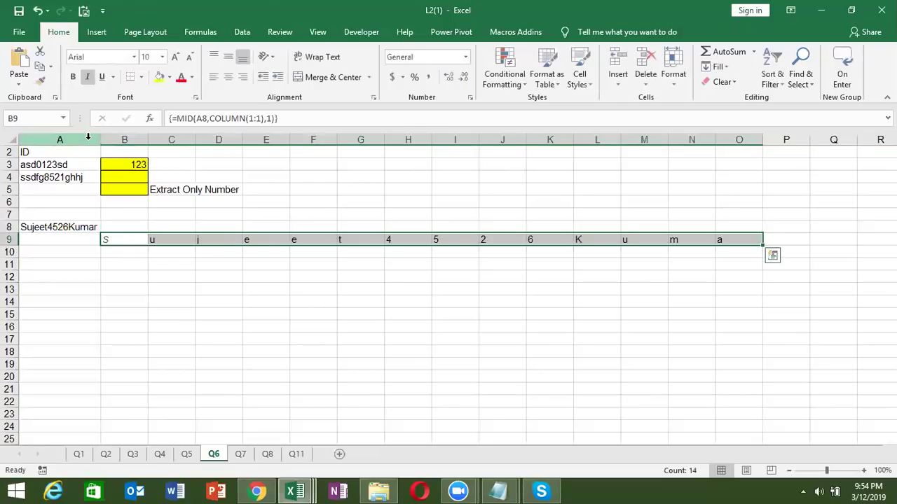
pyautogui.hotkey('shift', 'Right')
pyautogui.hotkey('shift', 'Right')
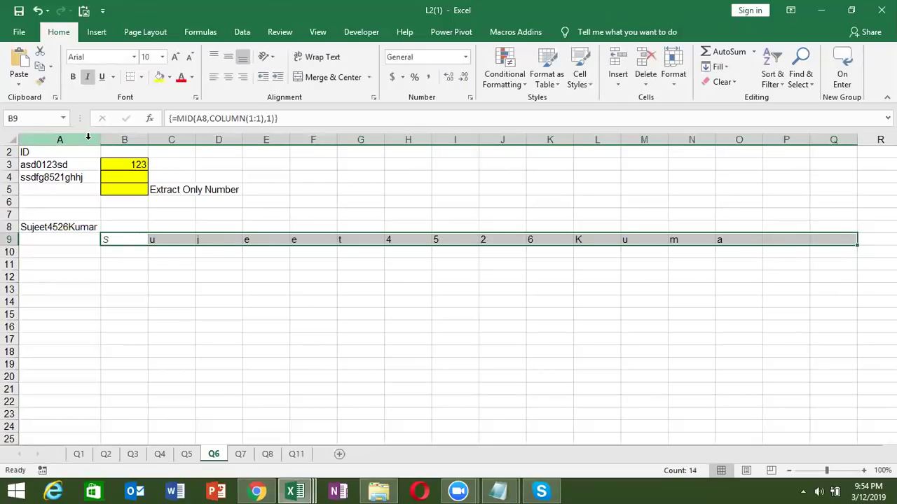
pyautogui.press('F2')
pyautogui.hotkey('ctrl', 'shift', 'Return')
# Try an ISTEXT check on B9 in cell B10, then clear it.
pyautogui.press('Down')
pyautogui.press('Up')
pyautogui.press('Down')
pyautogui.write('=')
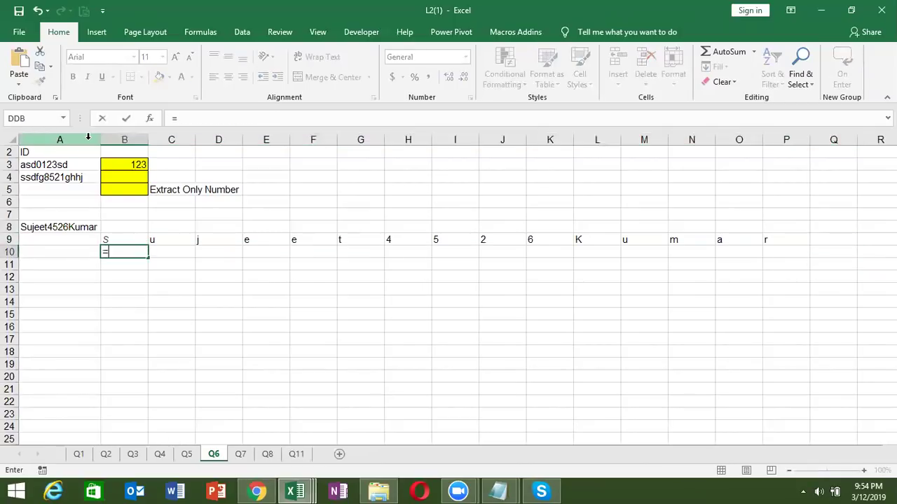
pyautogui.write('i')
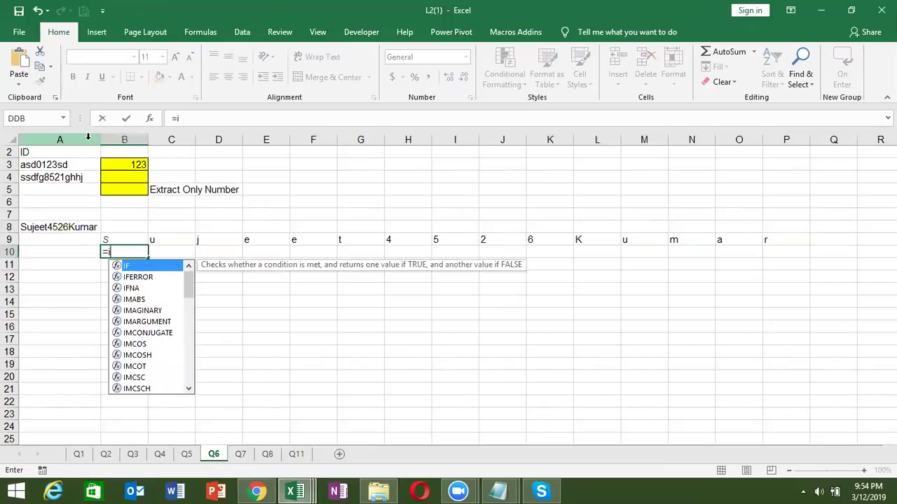
pyautogui.write('snu')
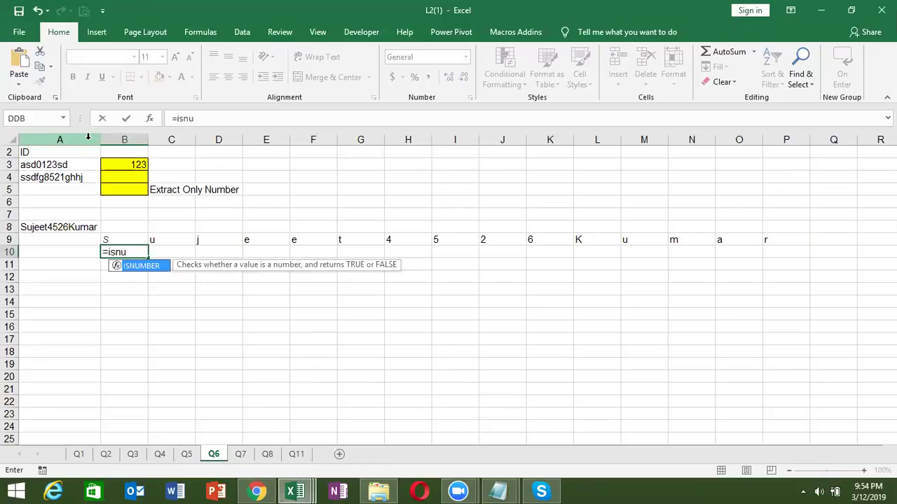
pyautogui.press('Tab')
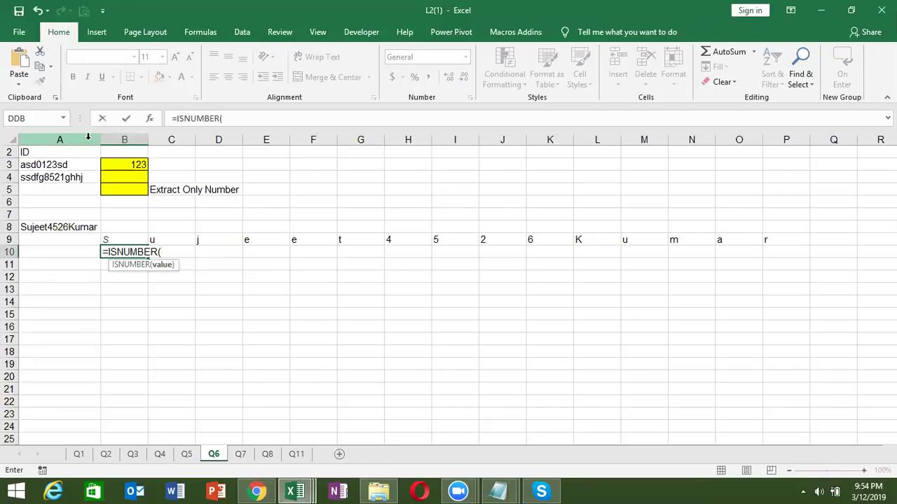
pyautogui.press('BackSpace')
pyautogui.press('BackSpace')
pyautogui.press('BackSpace')
pyautogui.press('BackSpace')
pyautogui.press('BackSpace')
pyautogui.press('BackSpace')
pyautogui.press('BackSpace')
pyautogui.press('BackSpace')
pyautogui.press('BackSpace')
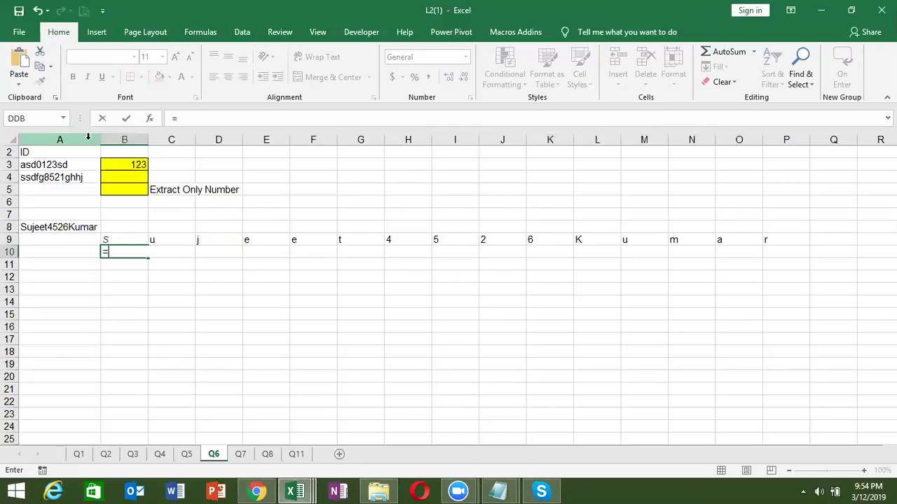
pyautogui.write('iste')
pyautogui.press('Tab')
pyautogui.press('Up')
pyautogui.press('Return')
pyautogui.press('Up')
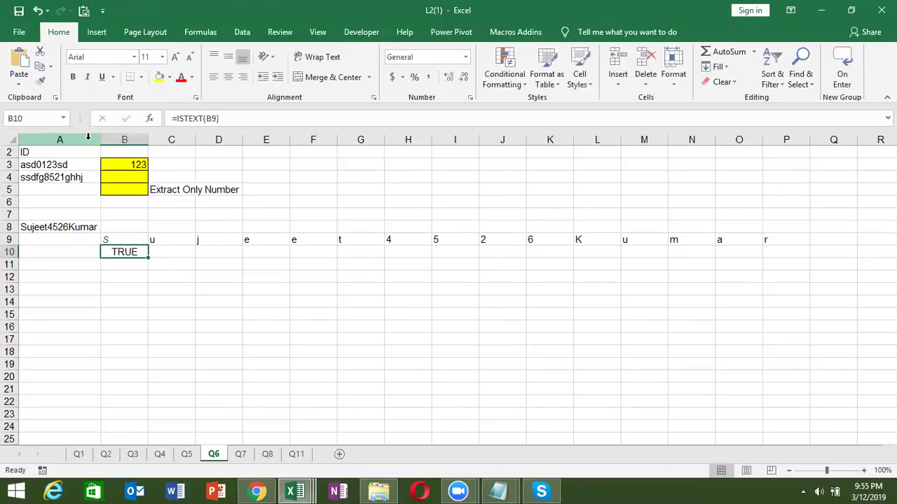
pyautogui.press('Delete')
# Enter =ISNUMBER(B9) in B10 and fill it across row 10.
pyautogui.write('=is')
pyautogui.press('BackSpace')
pyautogui.press('BackSpace')
pyautogui.press('BackSpace')
pyautogui.write('=is')
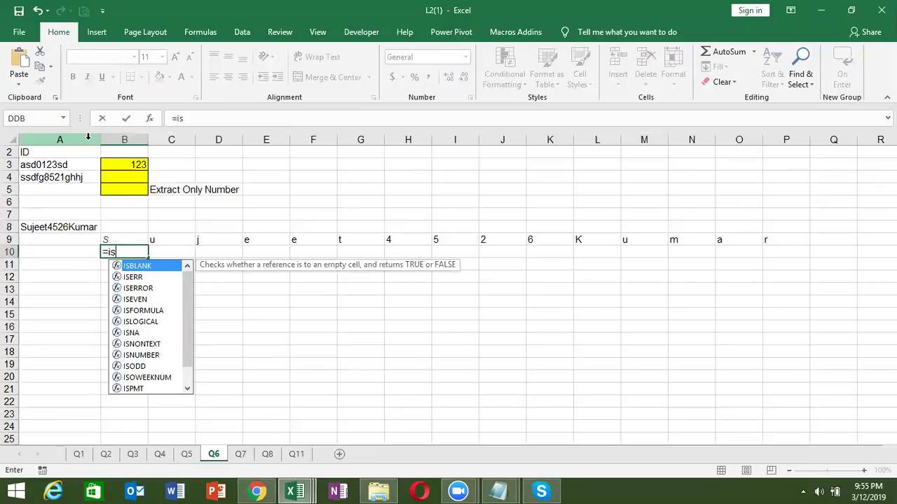
pyautogui.write('n')
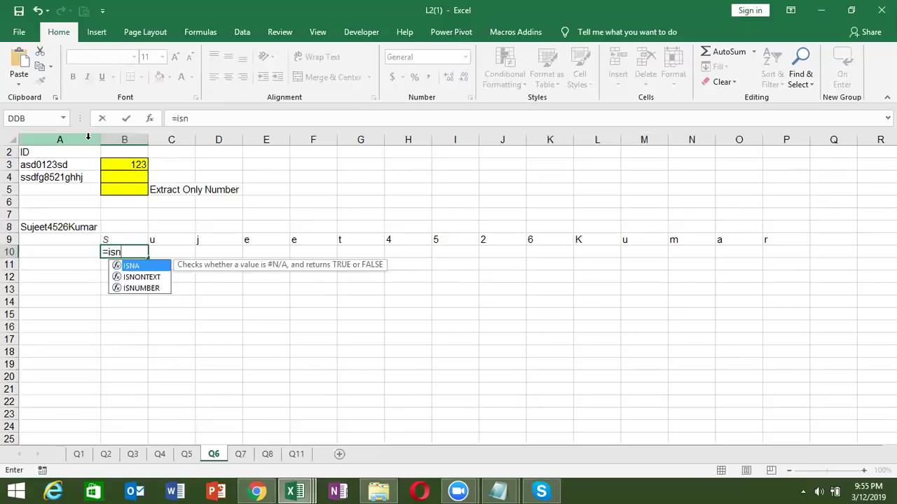
pyautogui.press('Down')
pyautogui.press('Down')
pyautogui.press('Tab')
pyautogui.press('Up')
pyautogui.press('Return')
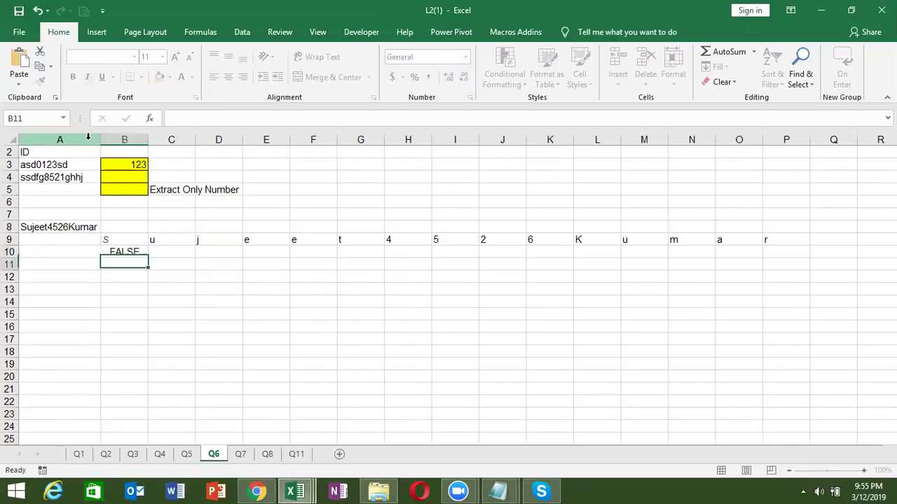
pyautogui.press('Up')
pyautogui.hotkey('shift', 'Right')
pyautogui.hotkey('shift', 'Right')
pyautogui.hotkey('shift', 'Right')
pyautogui.hotkey('shift', 'Right')
pyautogui.hotkey('shift', 'Right')
pyautogui.hotkey('shift', 'Right')
pyautogui.hotkey('shift', 'Right')
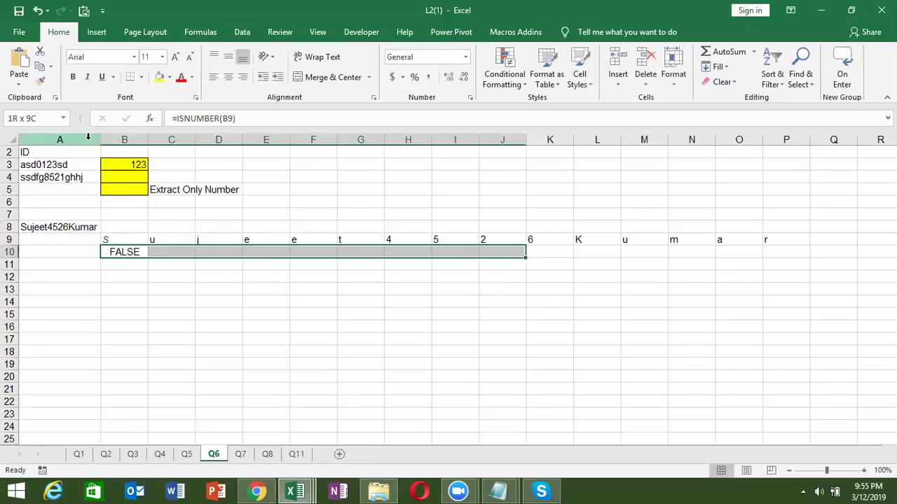
pyautogui.hotkey('shift', 'Right')
pyautogui.hotkey('shift', 'Right')
pyautogui.hotkey('shift', 'Right')
pyautogui.hotkey('shift', 'Right')
pyautogui.hotkey('shift', 'Right')
pyautogui.hotkey('ctrl', 'r')
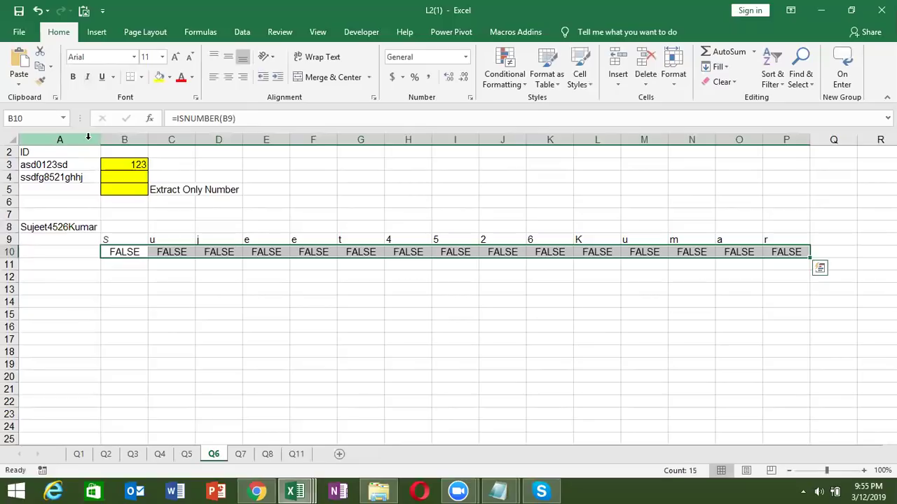
# Delete the all-FALSE ISNUMBER results from B10:P10.
pyautogui.hotkey('ctrl', 'q')
pyautogui.press('Right')
pyautogui.press('Escape')
pyautogui.press('Down')
pyautogui.press('Up')
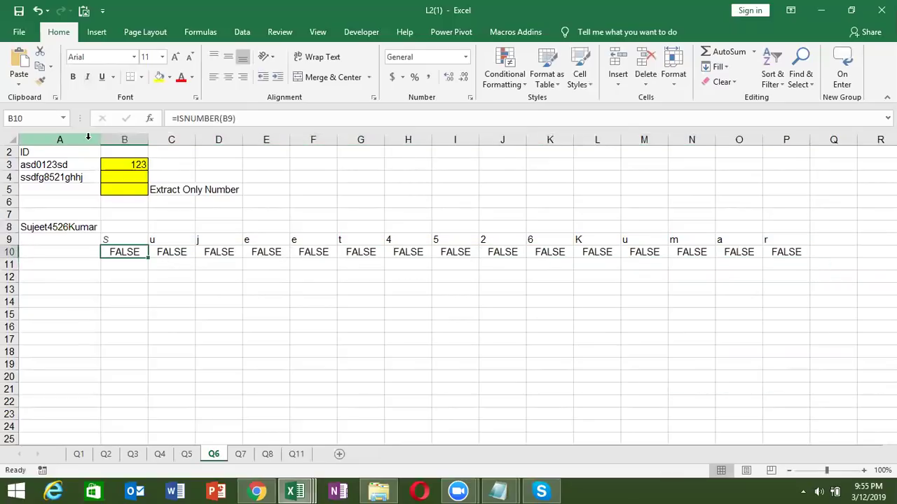
pyautogui.hotkey('ctrl', 'shift', 'Right')
pyautogui.press('Delete')
pyautogui.hotkey('ctrl', 'shift', 'Left')
pyautogui.hotkey('shift', 'Right')
pyautogui.write('=')
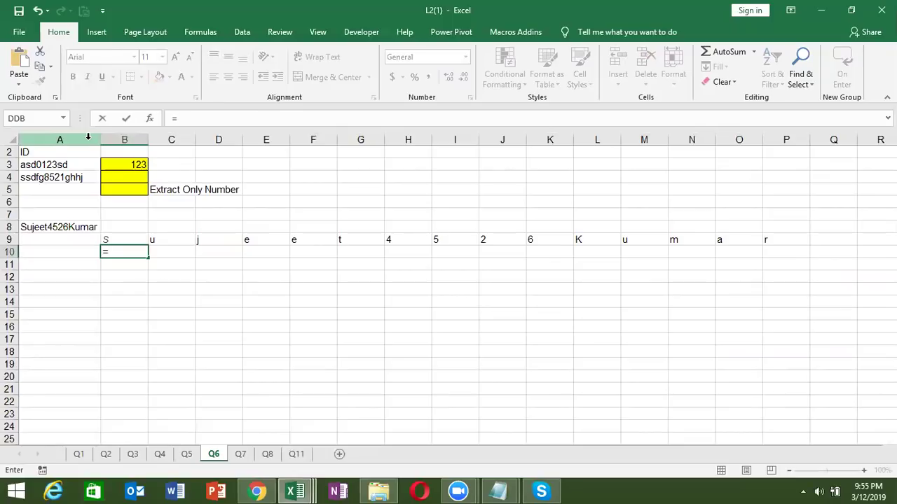
# Enter =ISERROR(B9*1) in B10 and fill it across B10:P10.
pyautogui.write('is')
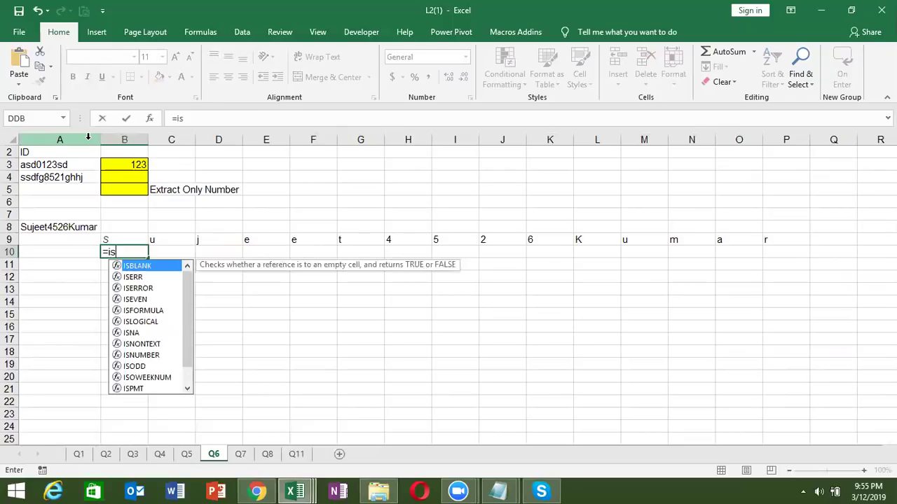
pyautogui.press('Down')
pyautogui.press('Down')
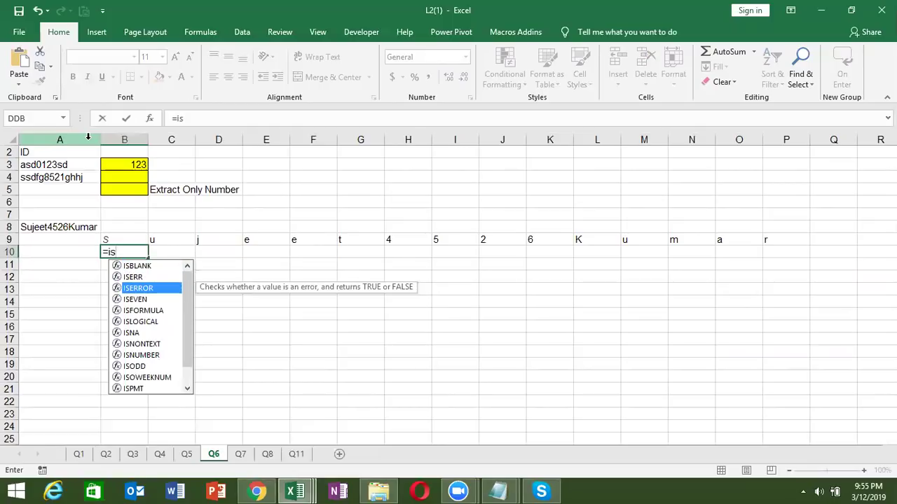
pyautogui.press('Tab')
pyautogui.press('Up')
pyautogui.write('*1)')
pyautogui.press('Return')
pyautogui.press('Up')
pyautogui.hotkey('shift', 'Right')
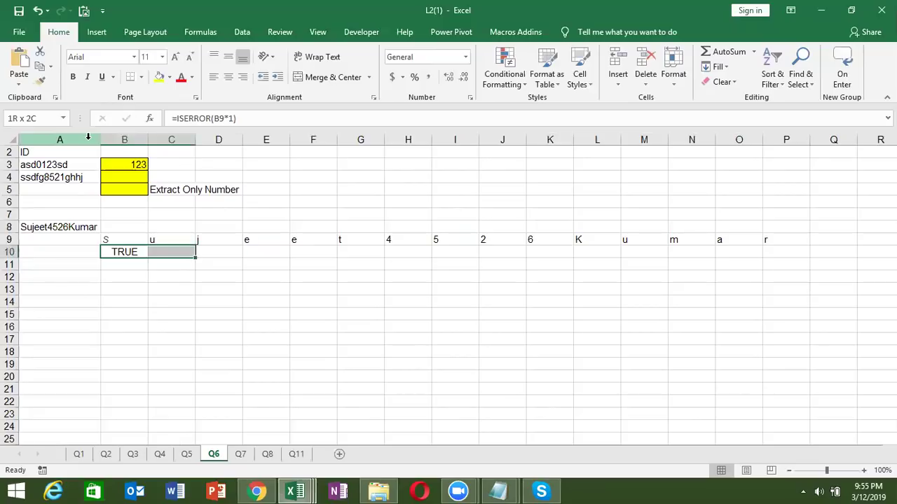
pyautogui.hotkey('shift', 'Right')
pyautogui.hotkey('shift', 'Right')
pyautogui.hotkey('shift', 'Right')
pyautogui.hotkey('shift', 'Right')
pyautogui.hotkey('shift', 'Right')
pyautogui.hotkey('shift', 'Right')
pyautogui.hotkey('shift', 'Right')
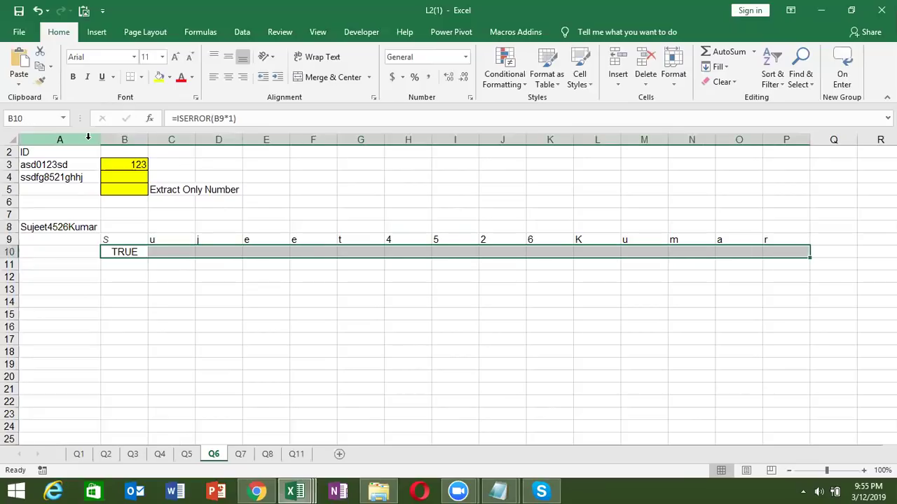
pyautogui.hotkey('ctrl', 'r')
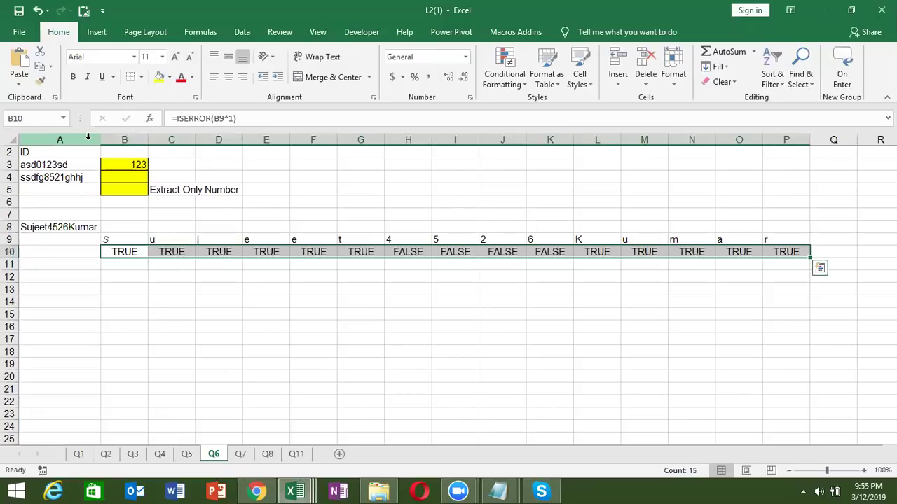
pyautogui.press('Down')
# Test =B9+1 across row 11, then delete the #VALUE! results.
pyautogui.write('=')
pyautogui.press('Up')
pyautogui.press('Up')
pyautogui.write('+1')
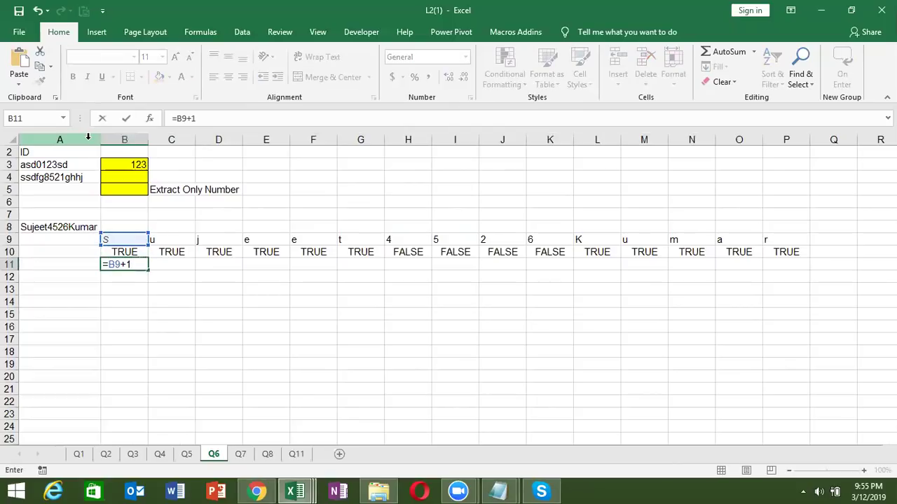
pyautogui.press('Return')
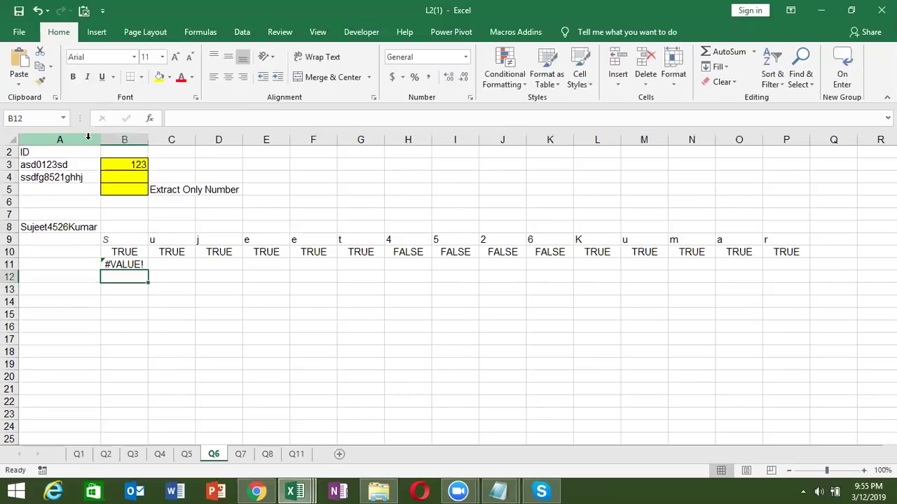
pyautogui.press('Up')
pyautogui.hotkey('shift', 'Right')
pyautogui.hotkey('shift', 'Right')
pyautogui.hotkey('shift', 'Right')
pyautogui.hotkey('shift', 'Right')
pyautogui.hotkey('shift', 'Right')
pyautogui.hotkey('shift', 'Right')
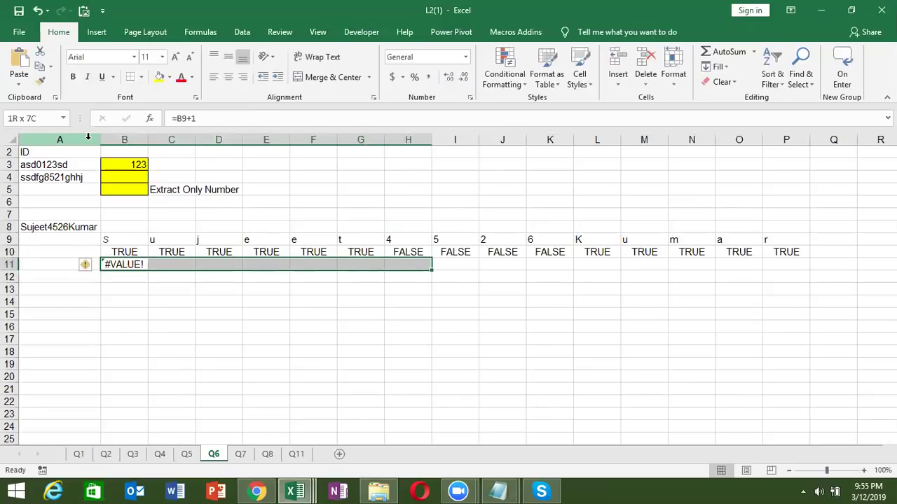
pyautogui.hotkey('ctrl', 'r')
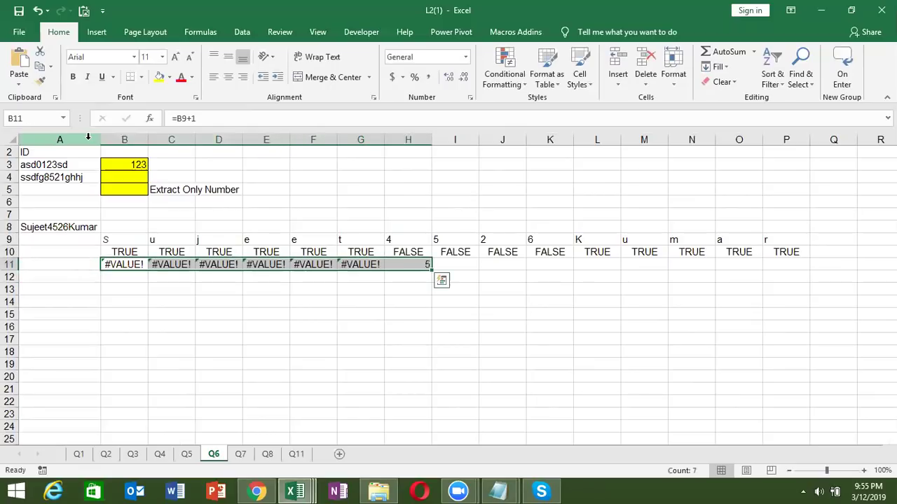
pyautogui.press('Delete')
# Re-fill the ISERROR checks along row 10 and review them, ending on B10.
pyautogui.press('Up')
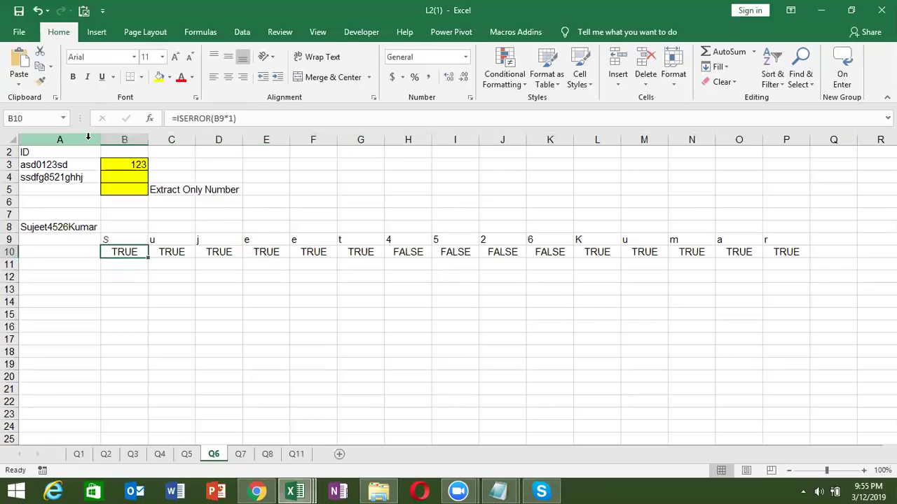
pyautogui.hotkey('shift', 'Right')
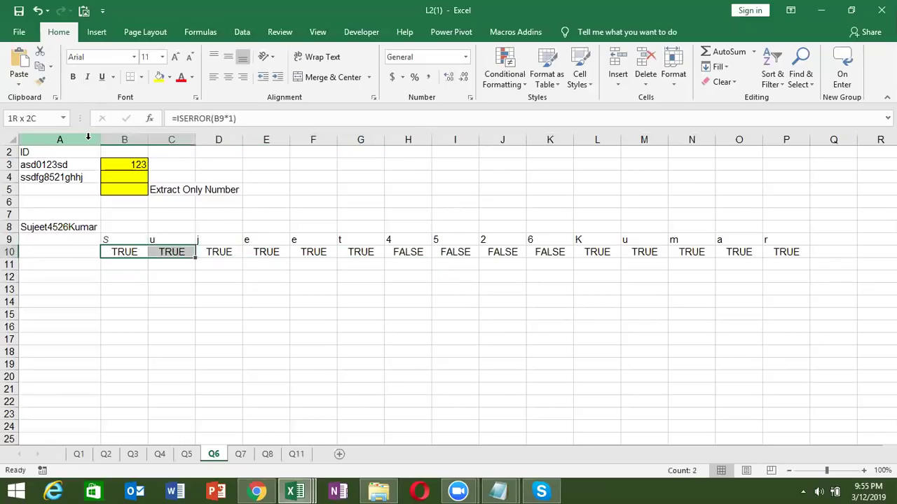
pyautogui.hotkey('shift', 'Right')
pyautogui.hotkey('shift', 'Right')
pyautogui.hotkey('shift', 'Right')
pyautogui.hotkey('shift', 'Right')
pyautogui.hotkey('ctrl', 'r')
pyautogui.press('Right')
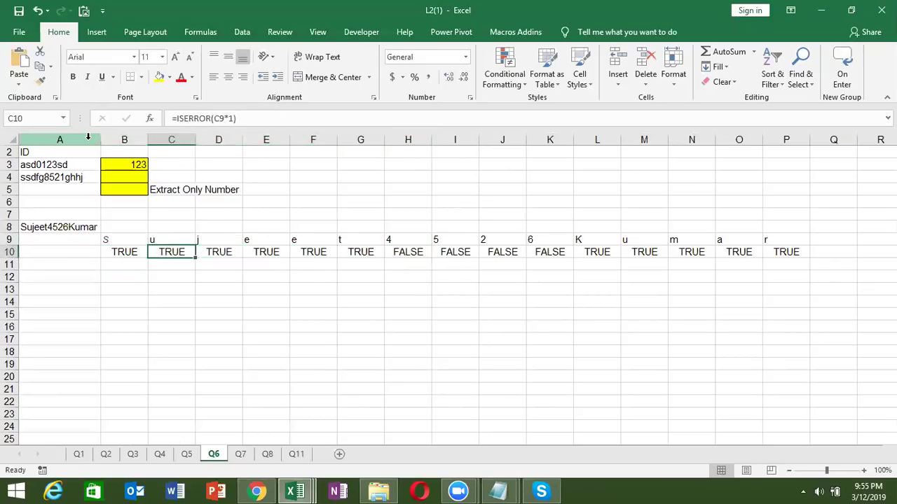
pyautogui.press('Right')
pyautogui.press('Right')
pyautogui.press('Right')
pyautogui.press('Right')
pyautogui.press('Right')
pyautogui.press('Left')
pyautogui.press('Left')
pyautogui.press('Left')
pyautogui.press('Left')
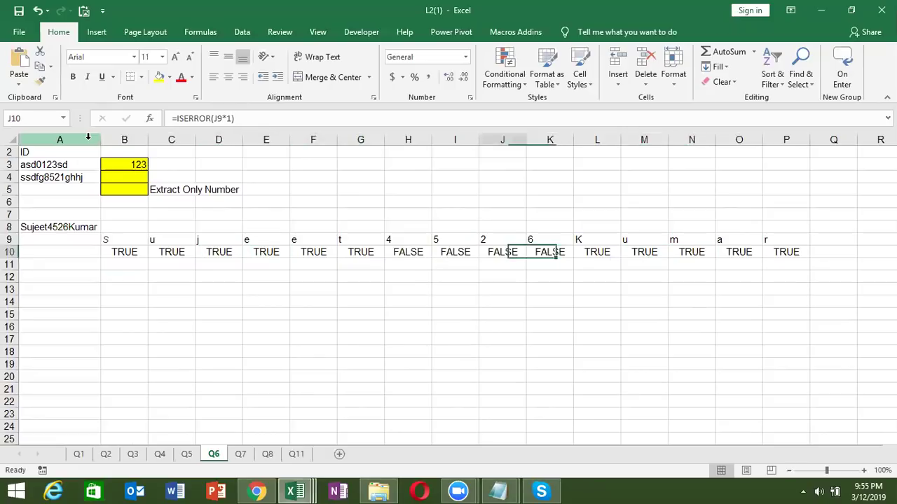
pyautogui.press('Home')
pyautogui.press('Down')
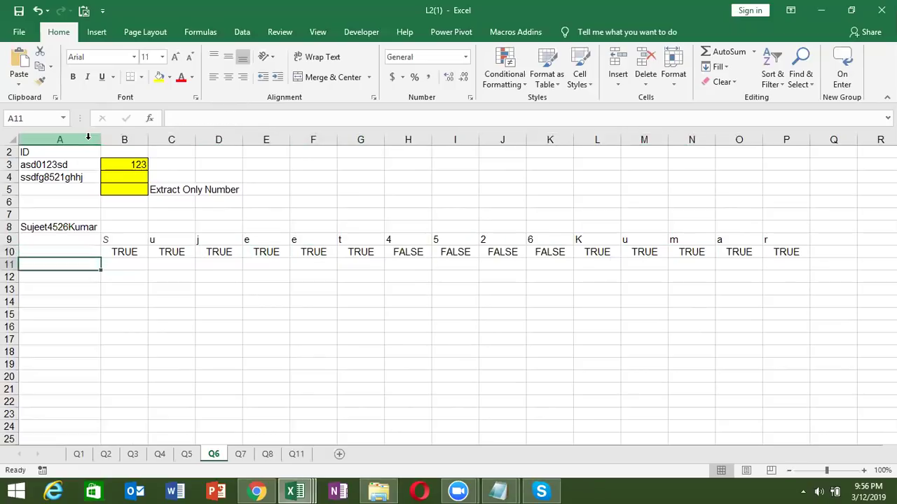
pyautogui.press('Down')
pyautogui.press('Right')
pyautogui.press('Up')
pyautogui.press('Up')
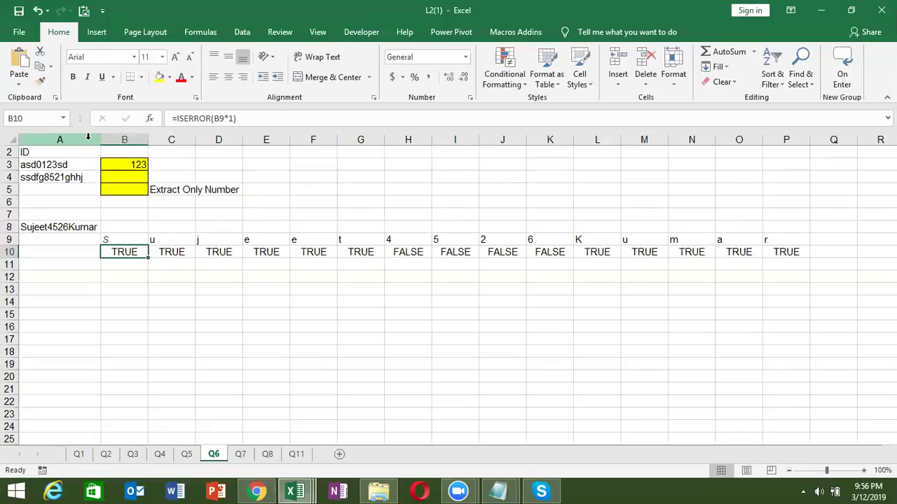
# Change B10 to =ISNUMBER(B9*1) and fill it across B10:P10.
pyautogui.write('=')
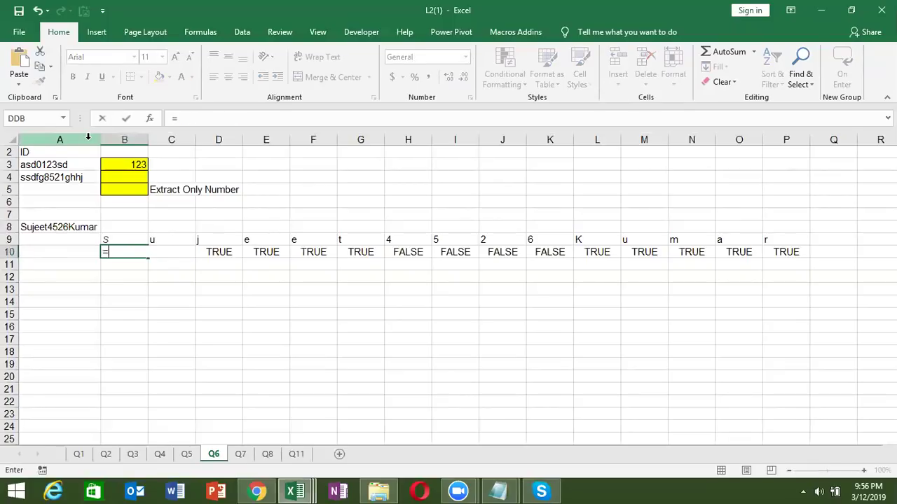
pyautogui.write('is')
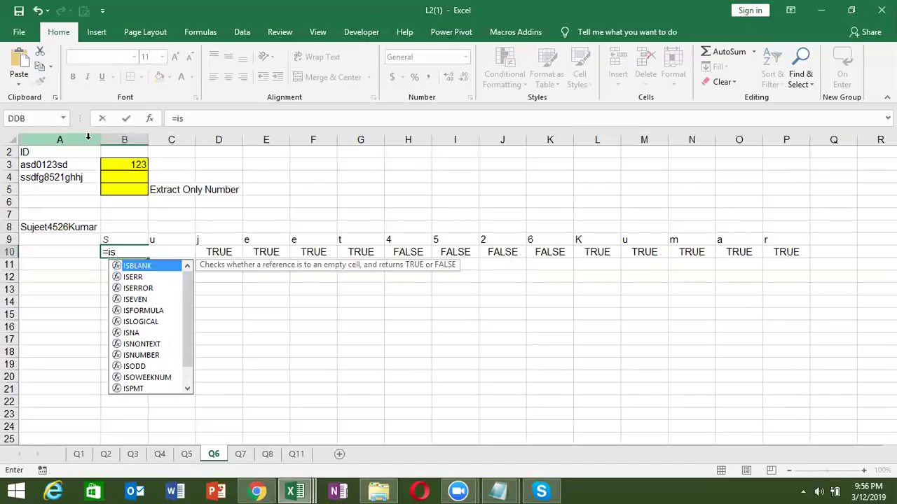
pyautogui.write('t')
pyautogui.press('Tab')
pyautogui.press('BackSpace')
pyautogui.press('BackSpace')
pyautogui.press('BackSpace')
pyautogui.press('BackSpace')
pyautogui.press('BackSpace')
pyautogui.write('n')
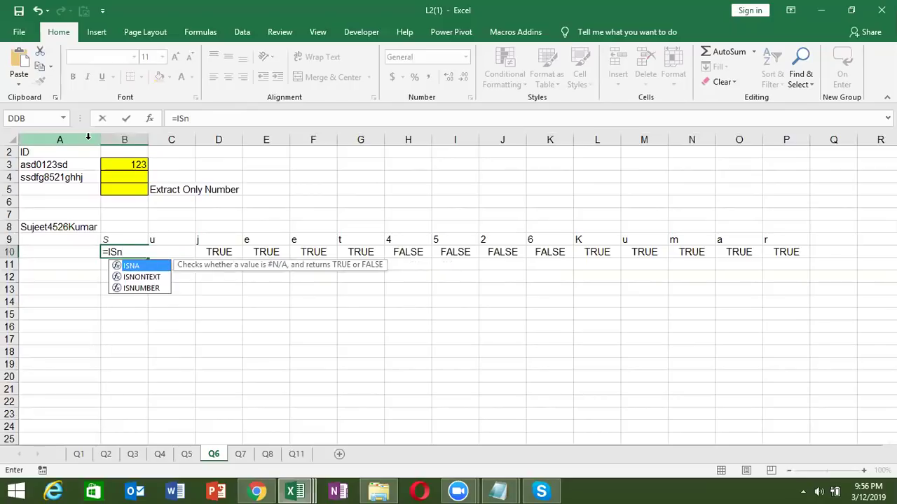
pyautogui.press('Down')
pyautogui.press('Down')
pyautogui.press('Tab')
pyautogui.press('Up')
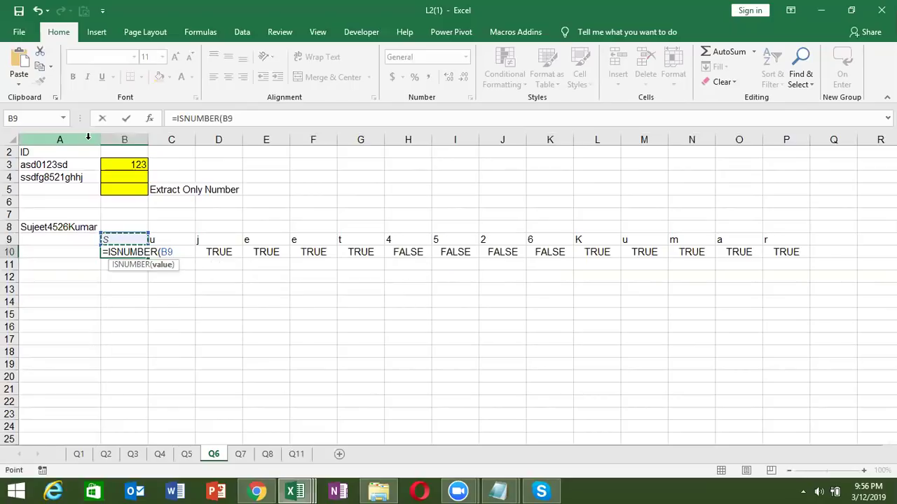
pyautogui.write('*1)')
pyautogui.press('Return')
pyautogui.press('Up')
pyautogui.moveTo(124, 254)
pyautogui.mouseDown()
pyautogui.moveTo(740, 264)
pyautogui.moveTo(809, 257)
pyautogui.mouseUp()
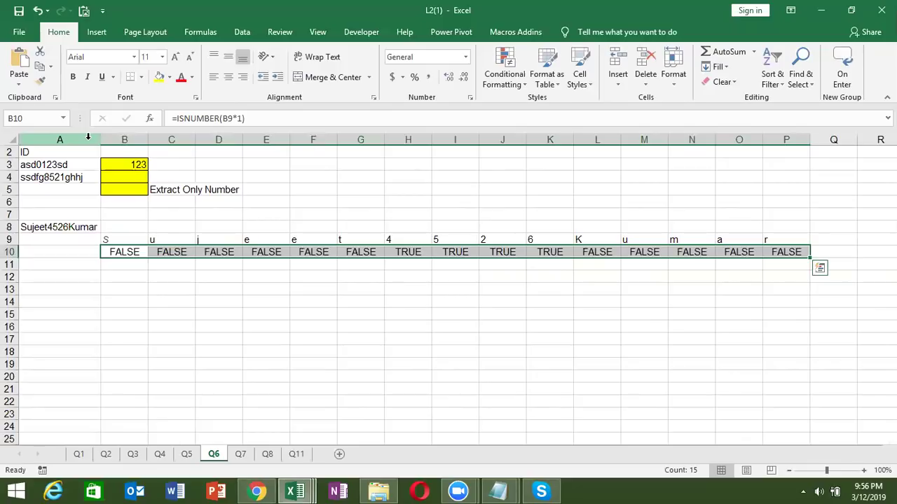
# Begin a =MATCH(TRUE formula in cell C12.
pyautogui.press('Down')
pyautogui.press('Right')
pyautogui.press('Right')
pyautogui.press('Right')
pyautogui.press('Right')
pyautogui.press('Right')
pyautogui.press('Down')
pyautogui.press('Left')
pyautogui.press('Left')
pyautogui.press('Left')
pyautogui.press('Left')
pyautogui.write('=ma')
pyautogui.press('Tab')
pyautogui.press('Up')
pyautogui.press('Up')
pyautogui.press('BackSpace')
pyautogui.press('BackSpace')
pyautogui.press('BackSpace')
pyautogui.write('tru')
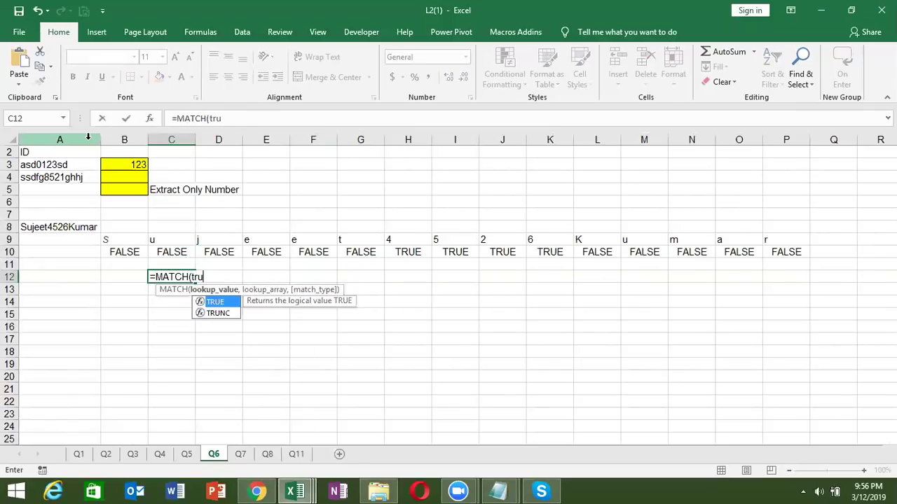
pyautogui.press('Tab')
pyautogui.press('Return')
pyautogui.press('Return')
pyautogui.press('Right')
pyautogui.write(',')
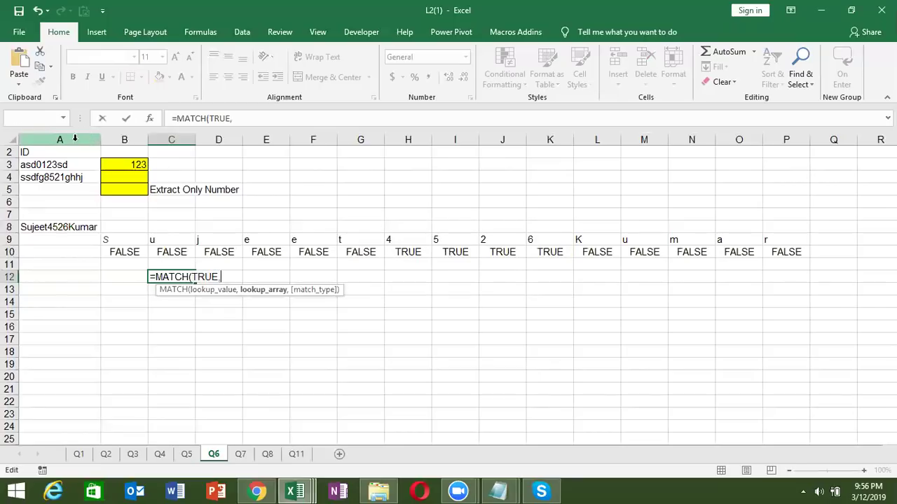
pyautogui.click(115, 253)
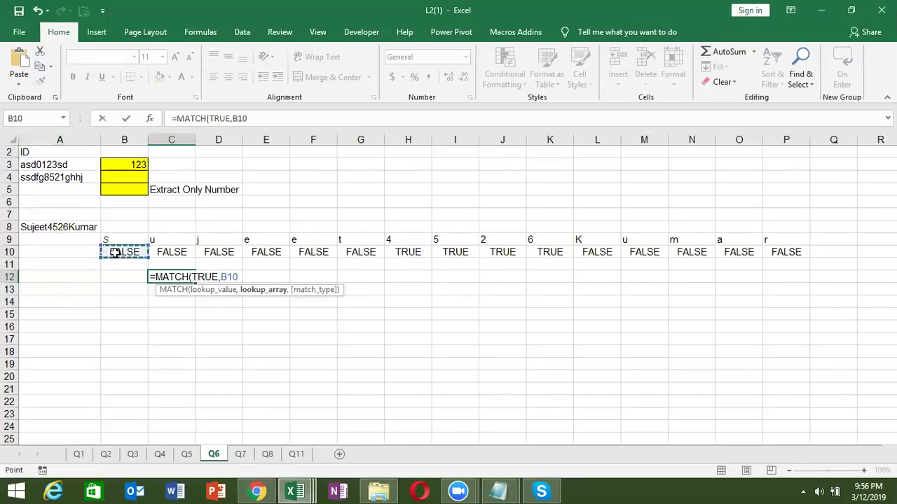
pyautogui.hotkey('ctrl', 'shift', 'Right')
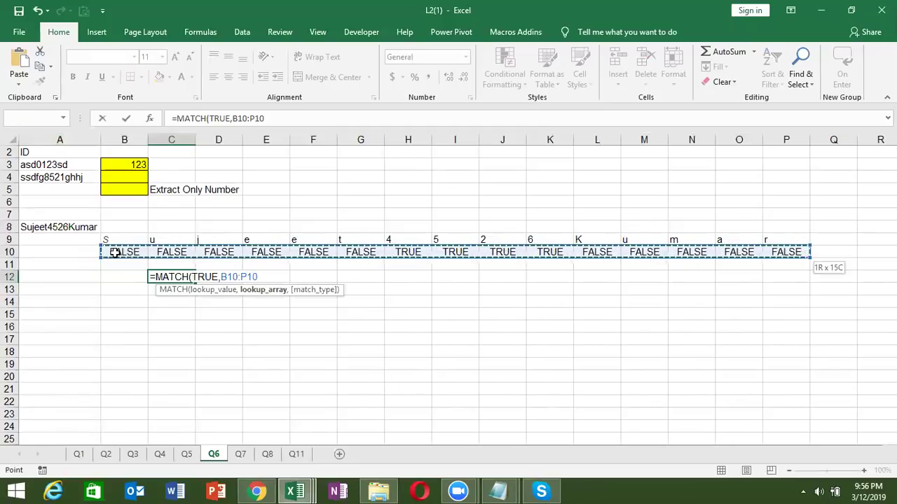
pyautogui.write(',0)')
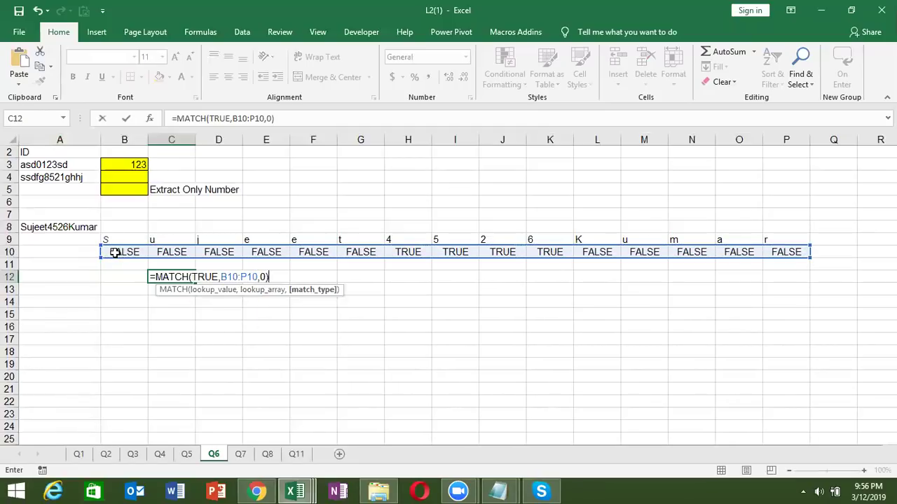
pyautogui.hotkey('ctrl', 'Return')
pyautogui.press('Up')
pyautogui.press('Up')
pyautogui.press('Left')
pyautogui.hotkey('shift', 'Right')
pyautogui.hotkey('shift', 'Right')
pyautogui.hotkey('shift', 'Right')
pyautogui.hotkey('shift', 'Right')
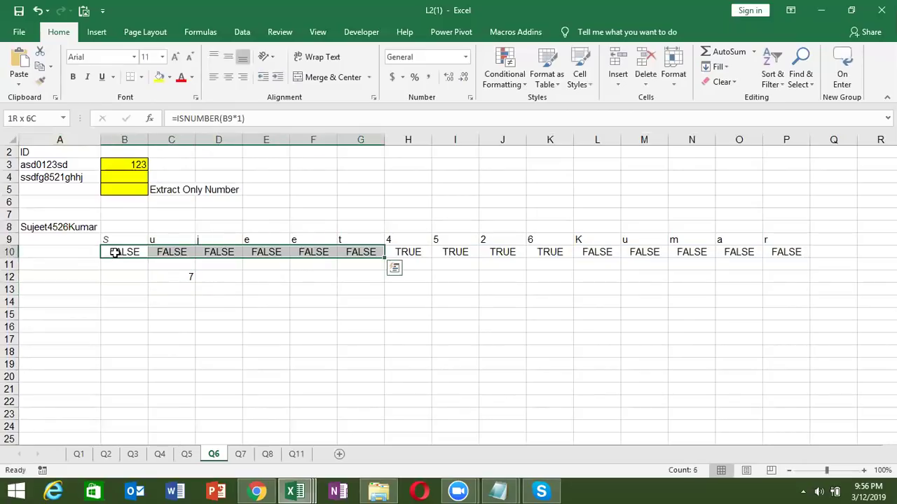
pyautogui.press('Right')
pyautogui.press('Right')
# Array-enter =SUM(B10:P10*1) in D12 to count the 4 digits.
pyautogui.press('Down')
pyautogui.press('Down')
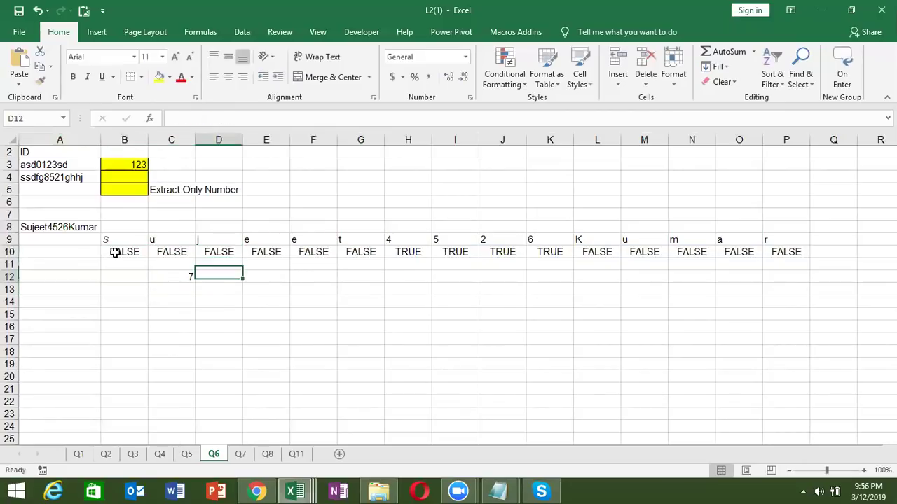
pyautogui.write('=')
pyautogui.write('sum')
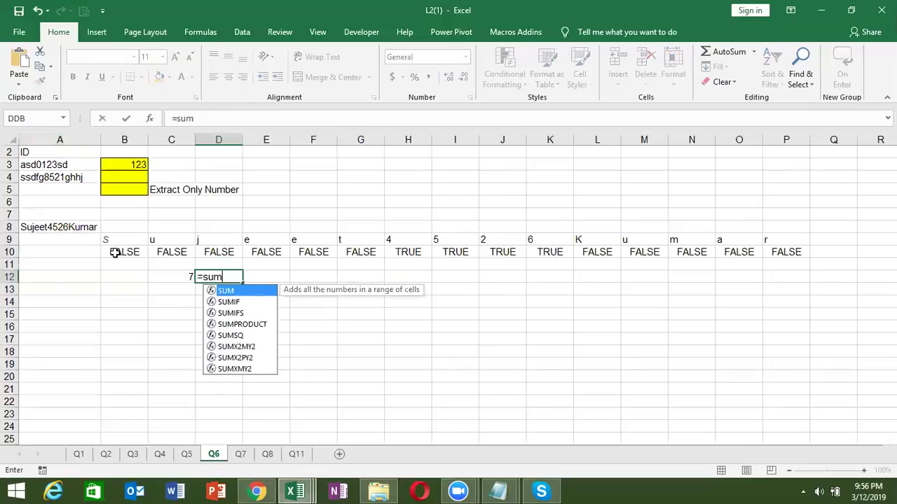
pyautogui.write('(')
pyautogui.press('Up')
pyautogui.press('Up')
pyautogui.press('Left')
pyautogui.press('Left')
pyautogui.hotkey('ctrl', 'shift', 'Right')
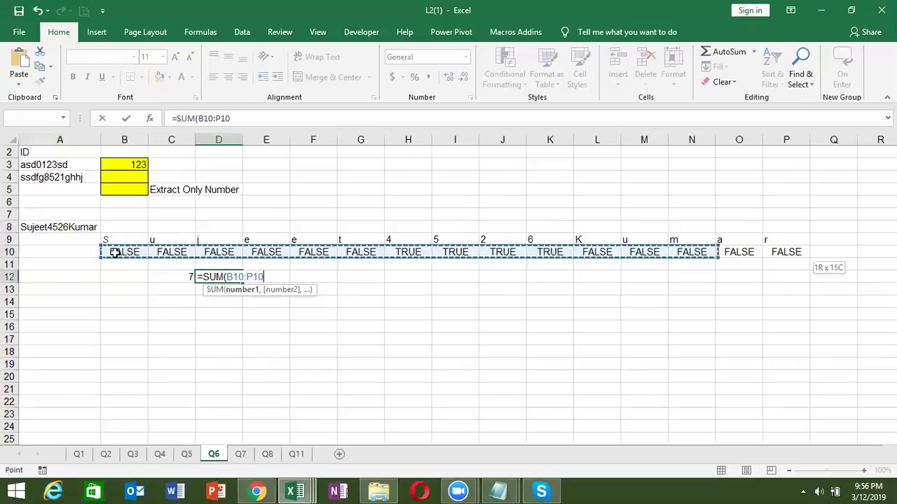
pyautogui.write('*1')
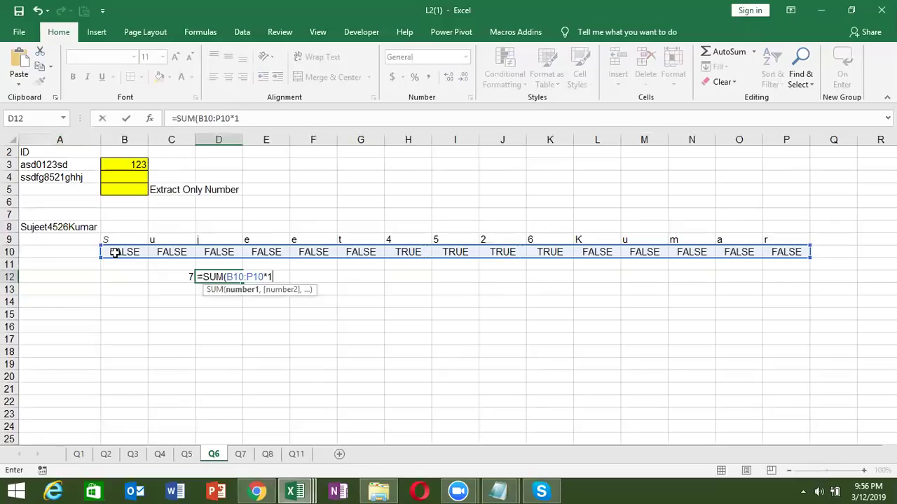
pyautogui.write(')')
pyautogui.hotkey('ctrl', 'shift', 'Return')
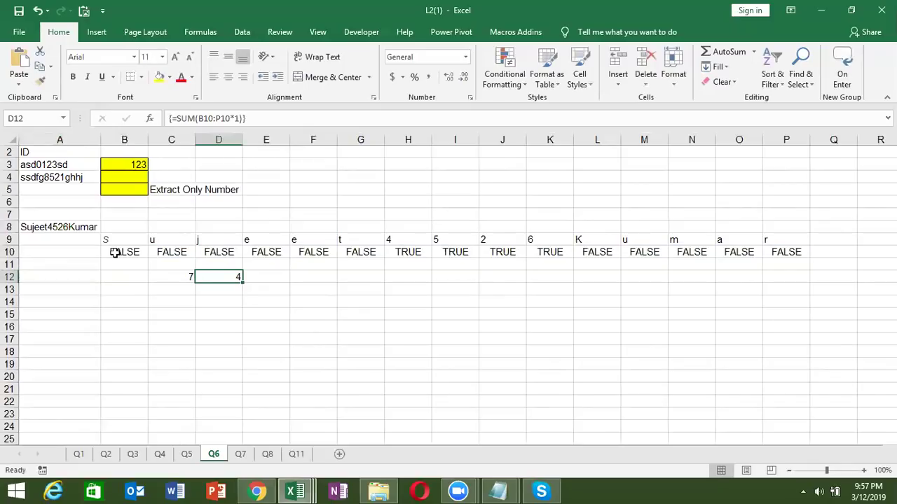
pyautogui.press('Left')
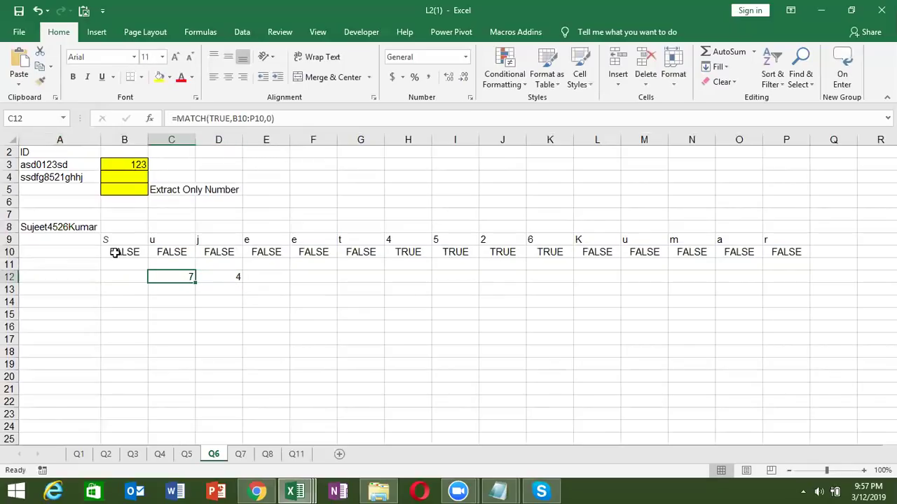
pyautogui.press('Right')
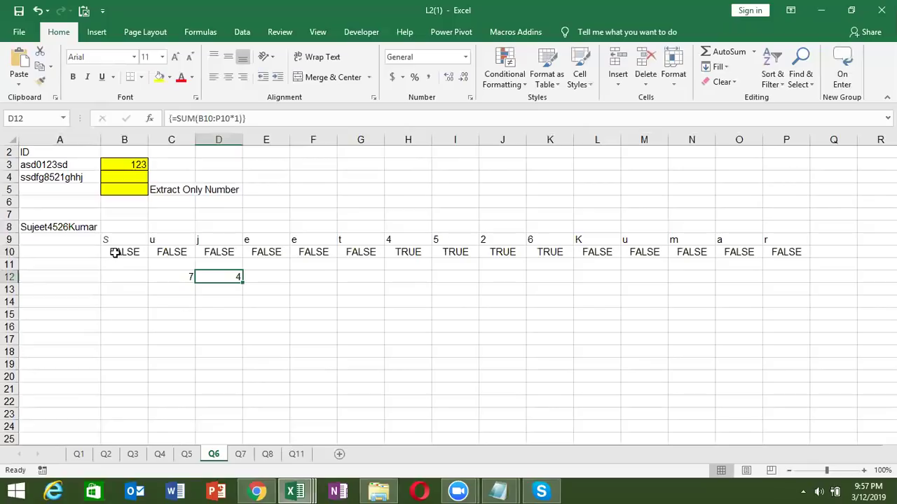
pyautogui.press('Right')
# Enter =MID(A8,C12,D12) in E12 to extract 4526.
pyautogui.write('=mid')
pyautogui.press('Tab')
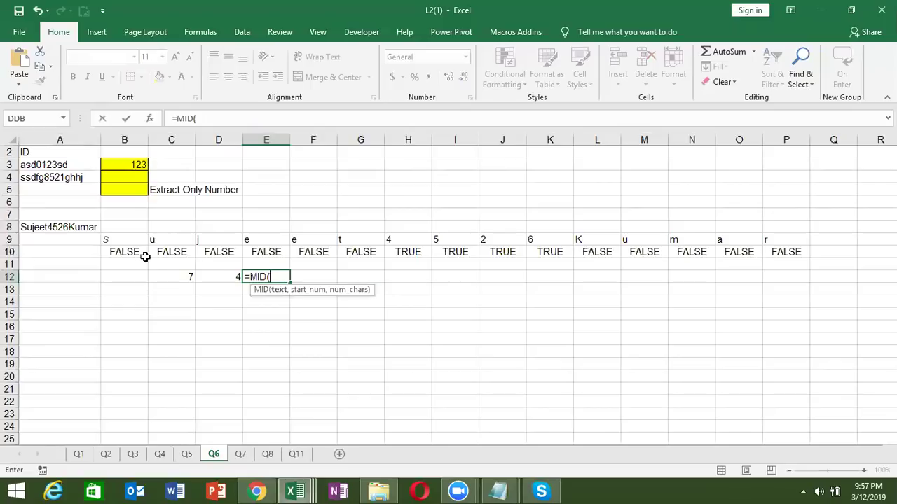
pyautogui.click(61, 227)
pyautogui.write(',')
pyautogui.click(161, 277)
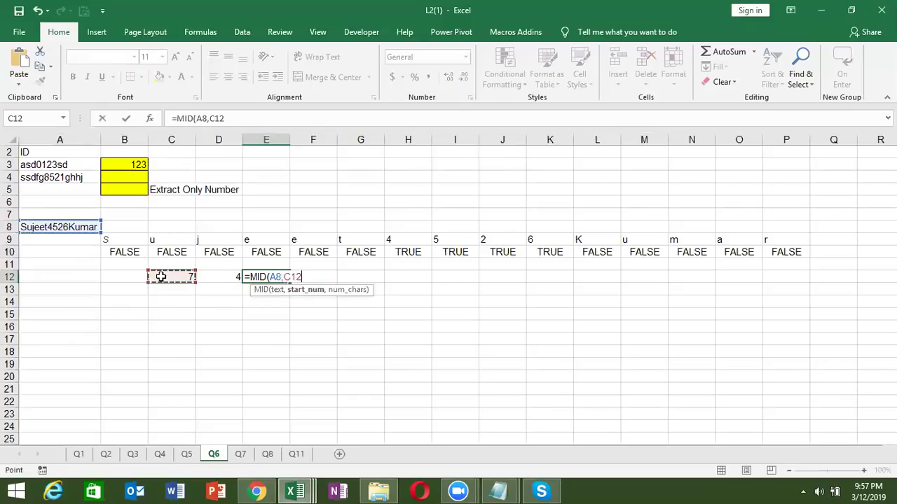
pyautogui.write(',')
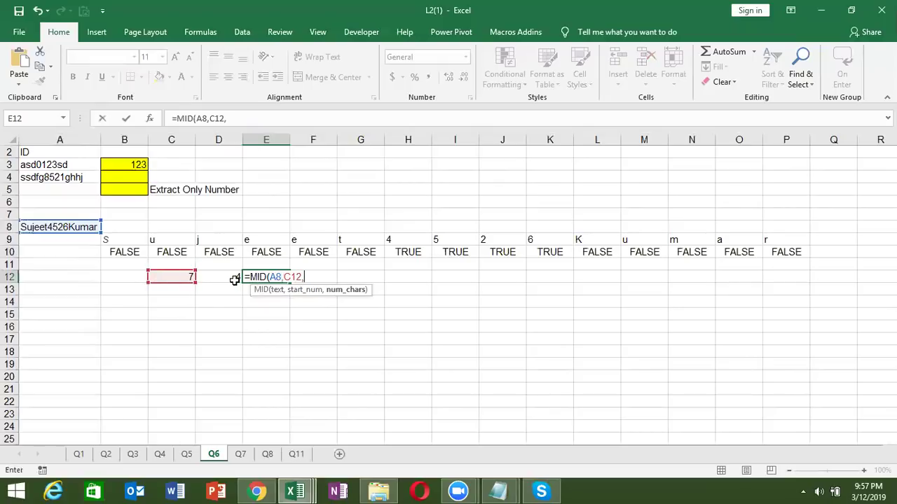
pyautogui.click(235, 279)
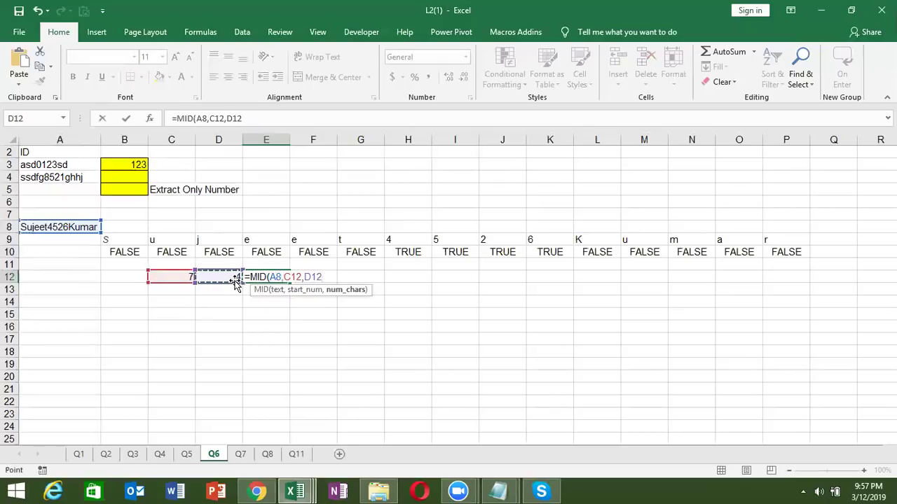
pyautogui.press('Return')
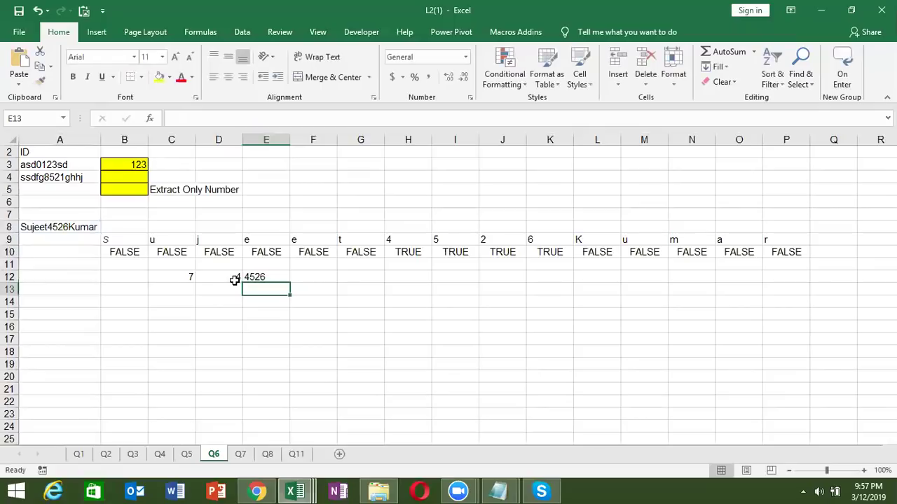
pyautogui.press('Up')
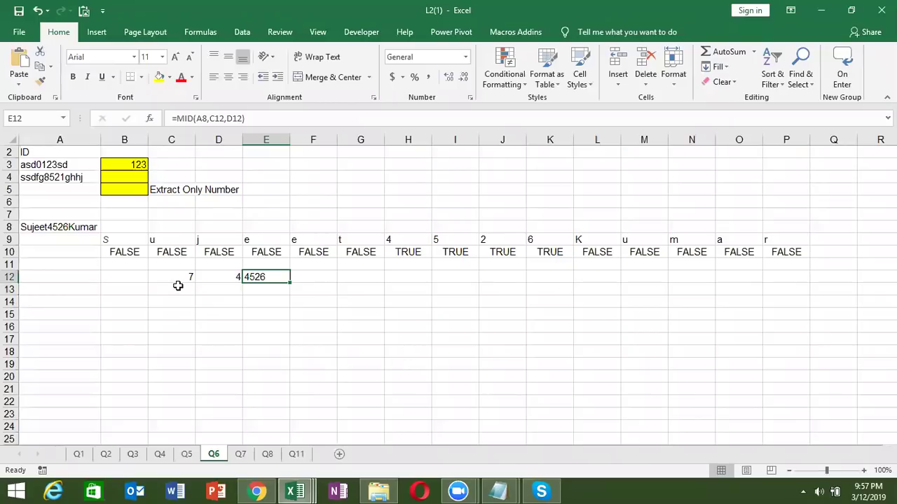
pyautogui.click(122, 225)
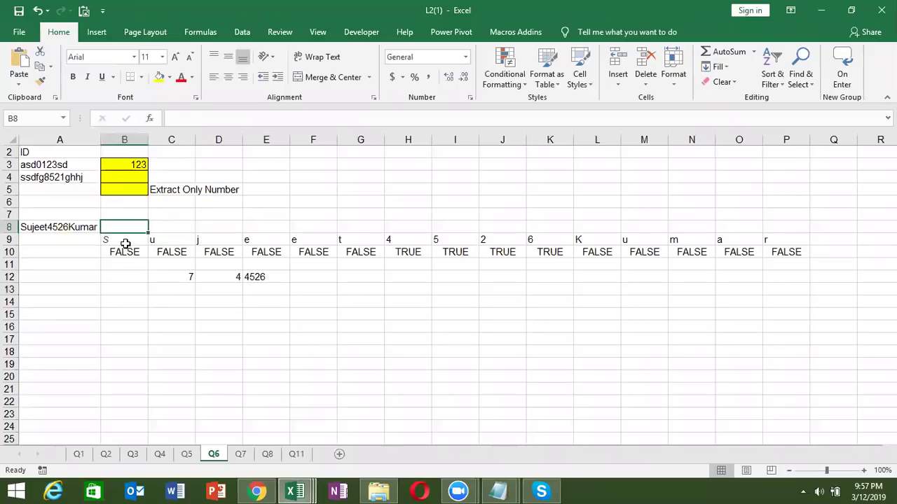
pyautogui.moveTo(126, 241); pyautogui.dragTo(310, 250)
pyautogui.moveTo(115, 250); pyautogui.dragTo(772, 255)
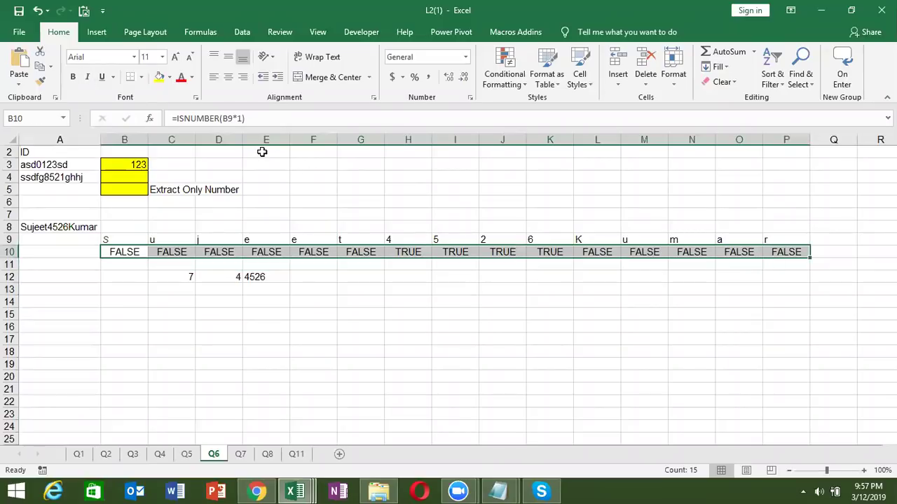
pyautogui.click(261, 152)
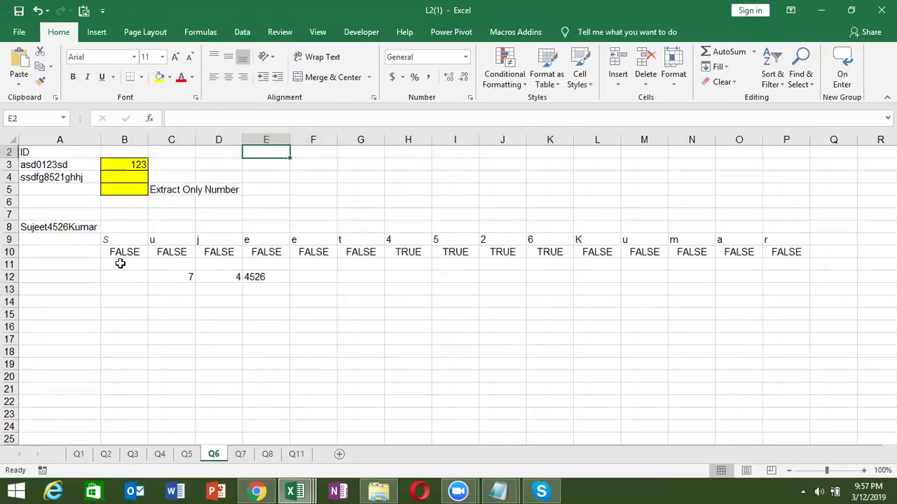
pyautogui.click(187, 276)
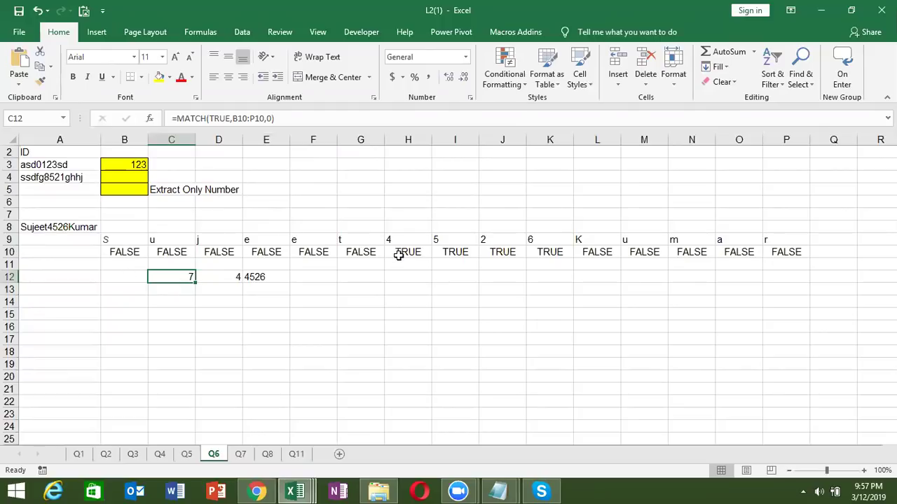
pyautogui.click(234, 279)
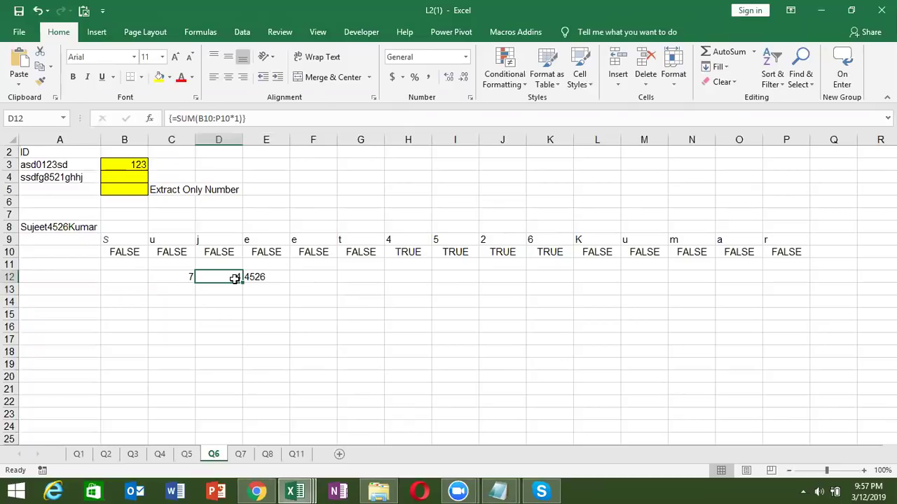
pyautogui.click(257, 281)
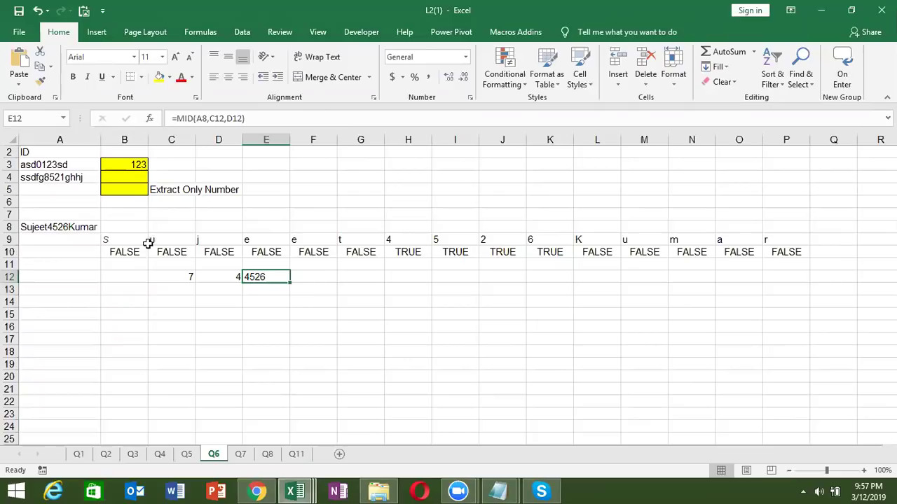
# Start B8's formula as =MID(A8,MATCH(TRUE, using autocomplete for MID and MATCH.
pyautogui.doubleClick(121, 225)
pyautogui.write('=')
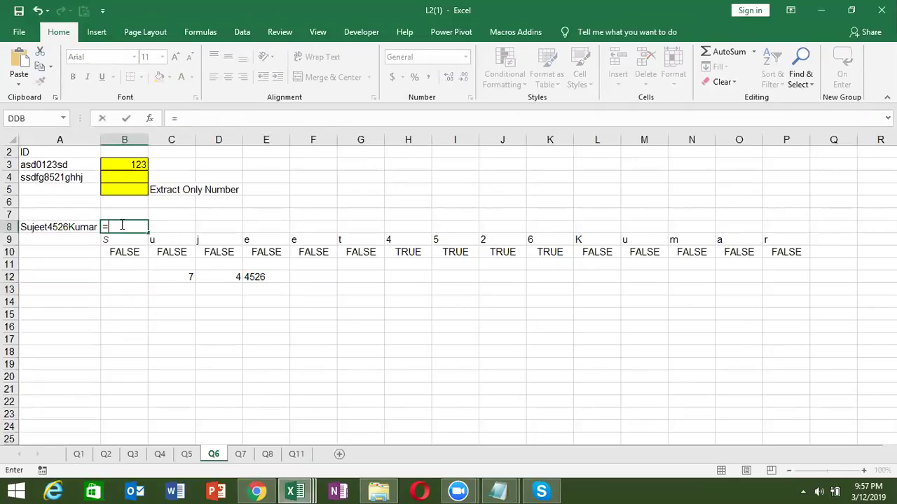
pyautogui.write('mid')
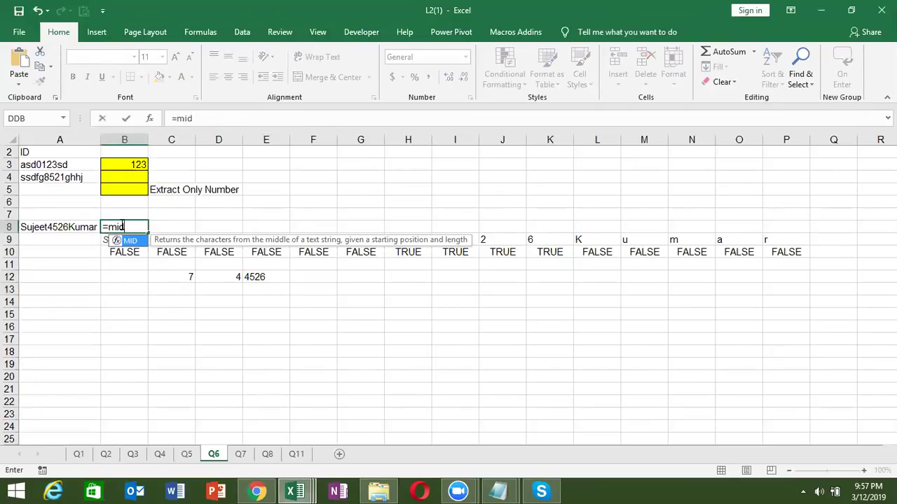
pyautogui.press('Tab')
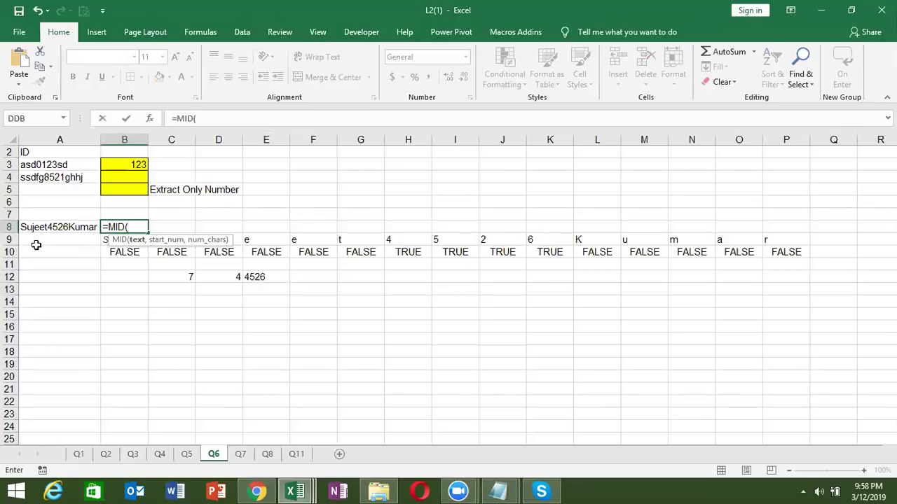
pyautogui.click(47, 227)
pyautogui.write(',')
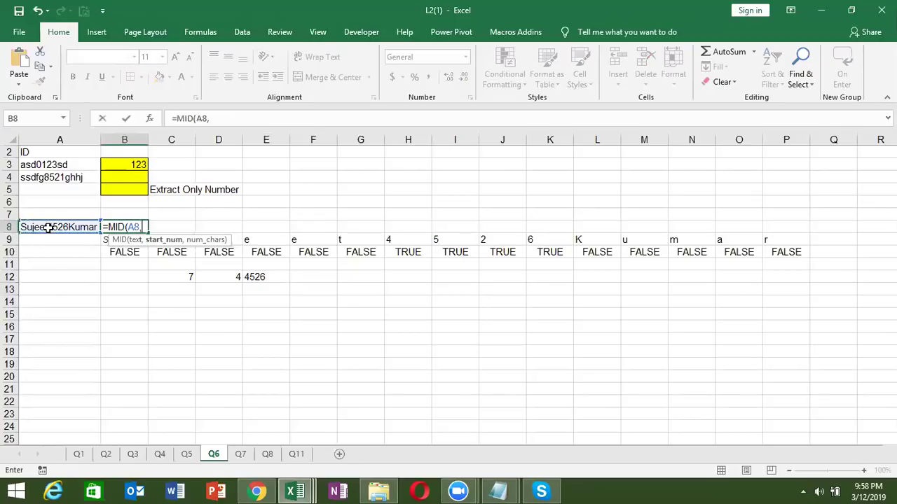
pyautogui.write('ma')
pyautogui.press('Tab')
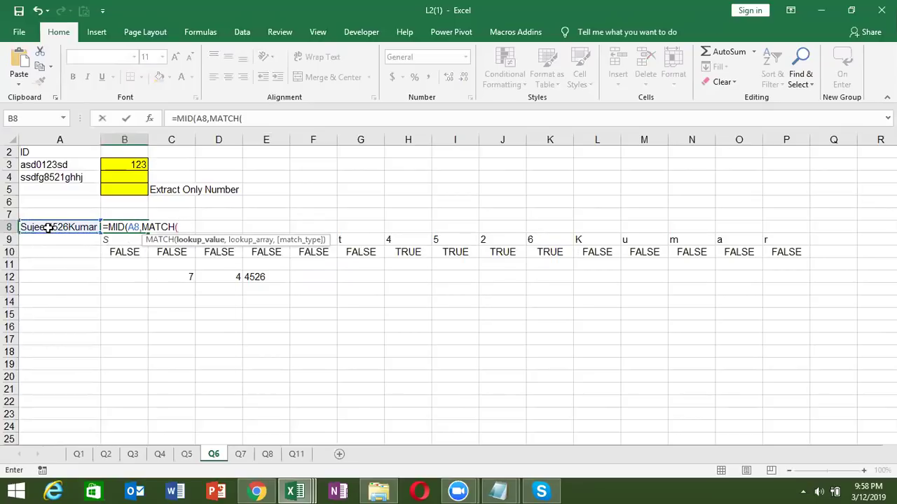
pyautogui.write('true')
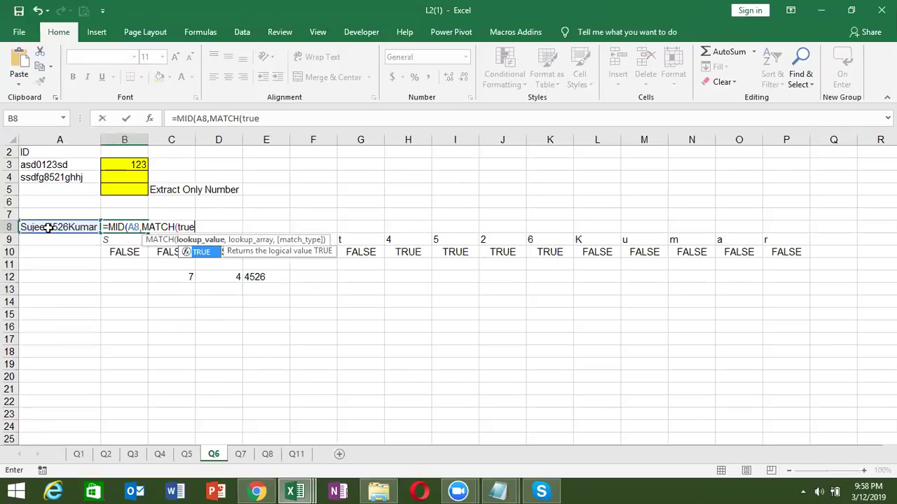
pyautogui.press('Tab')
# Add ISNUMBER(MID(A8,ROW(1:15),1)*1),0) as MATCH's test for the first digit's position.
pyautogui.write(',')
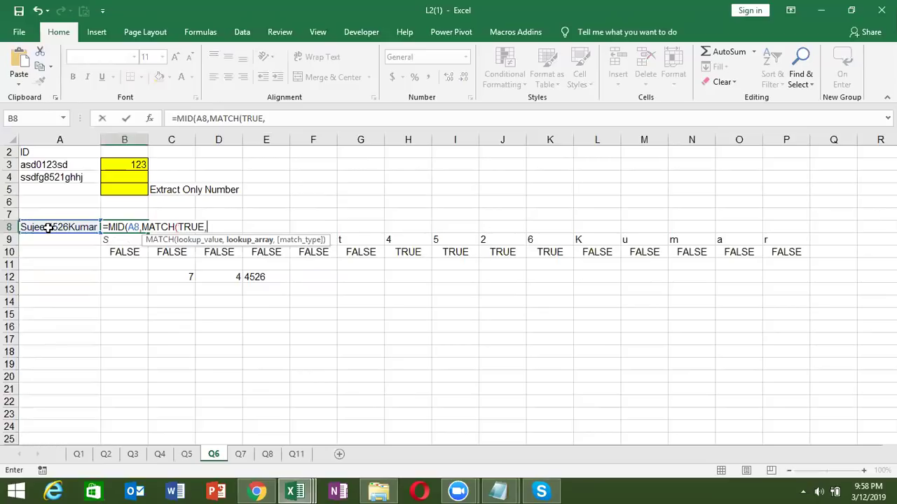
pyautogui.write('isn')
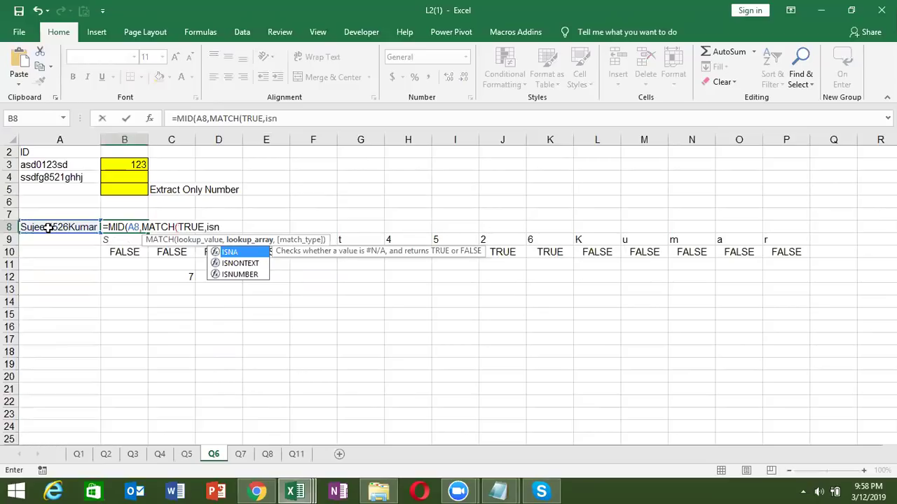
pyautogui.press('Down')
pyautogui.press('Down')
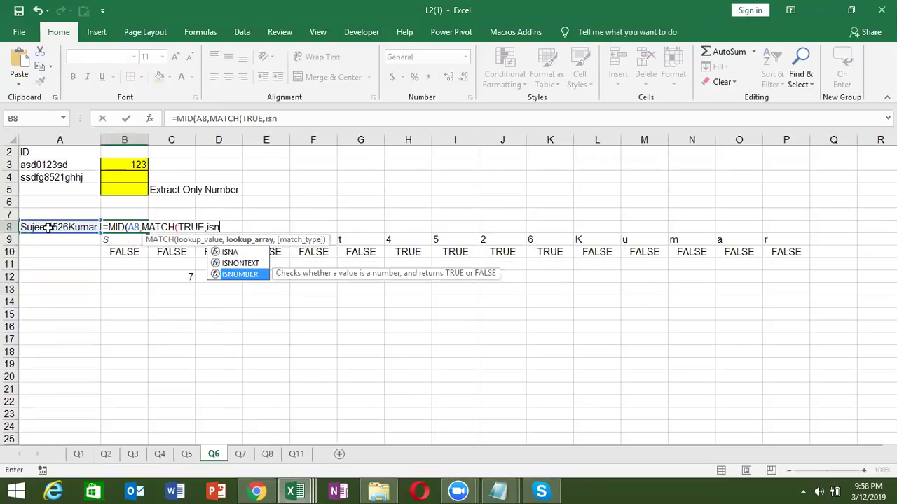
pyautogui.press('Tab')
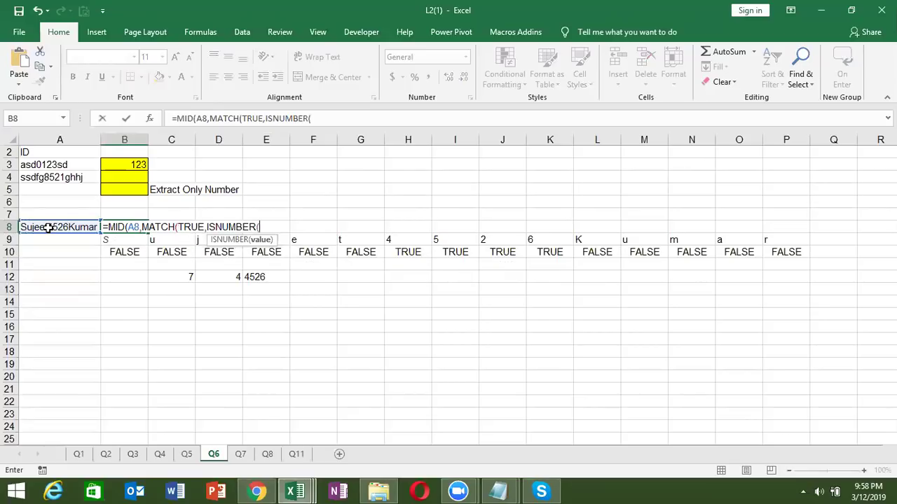
pyautogui.write('mid')
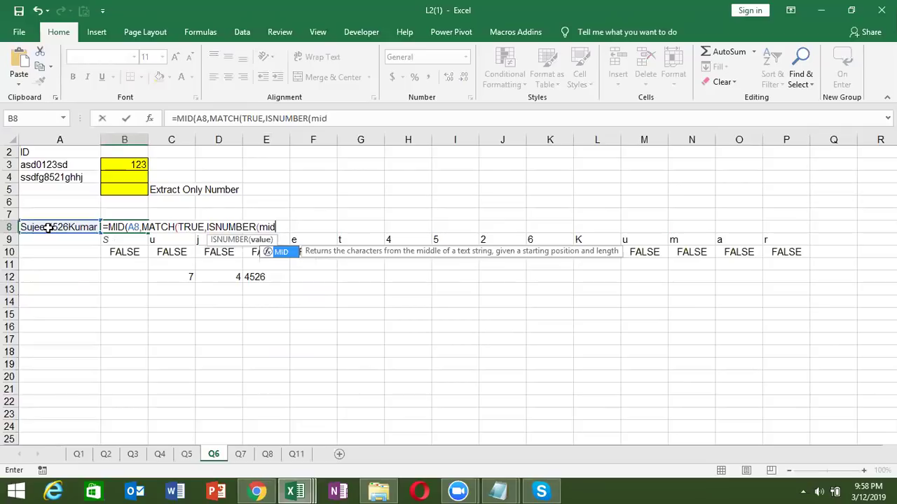
pyautogui.press('Tab')
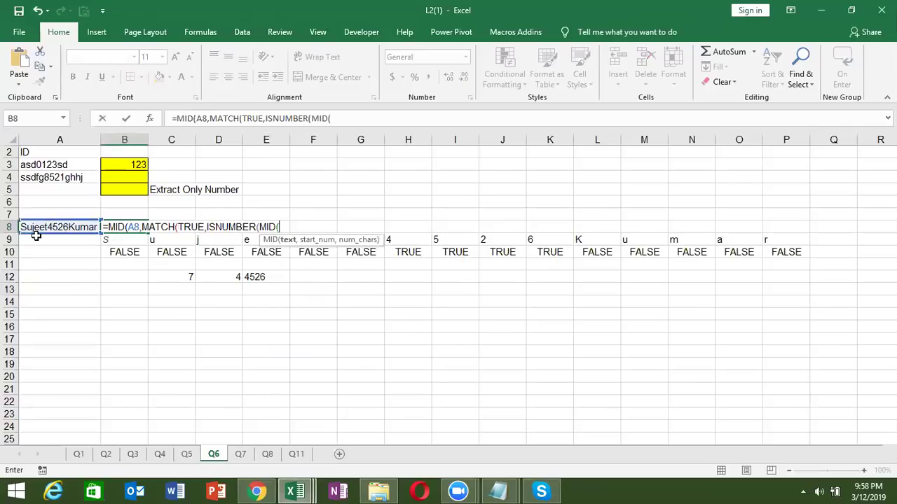
pyautogui.click(40, 226)
pyautogui.write(',')
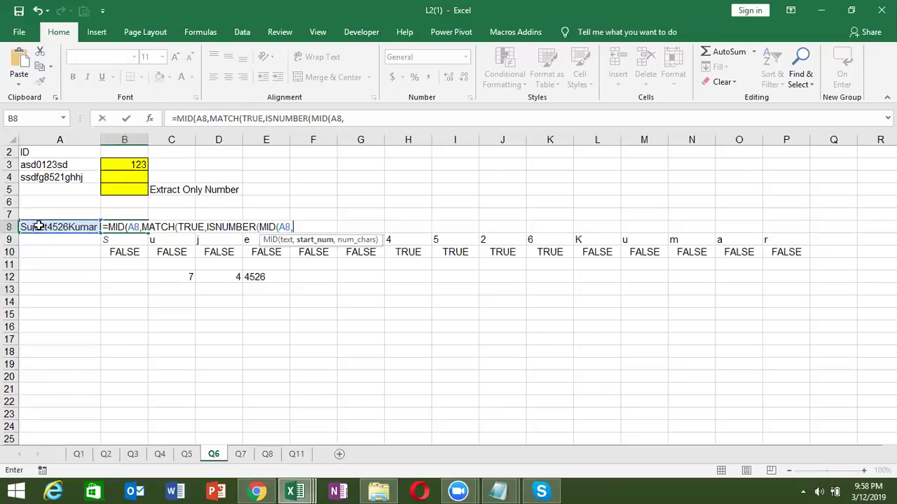
pyautogui.write('row')
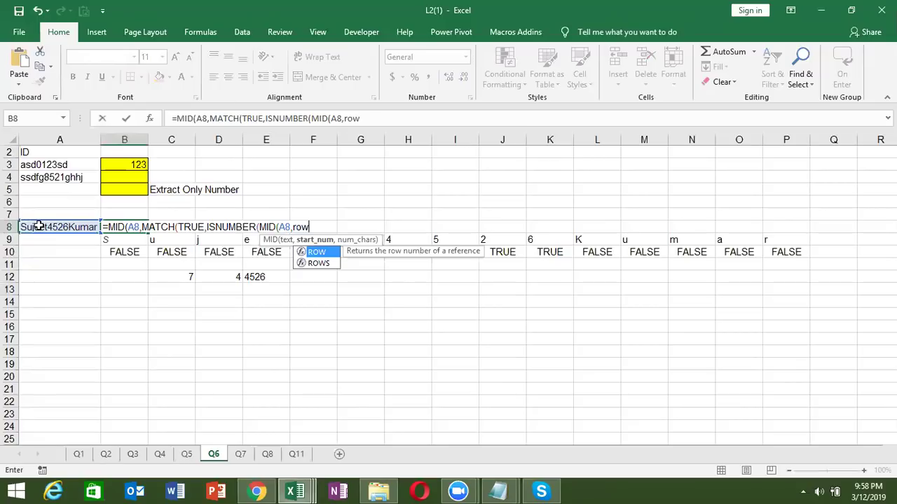
pyautogui.press('Tab')
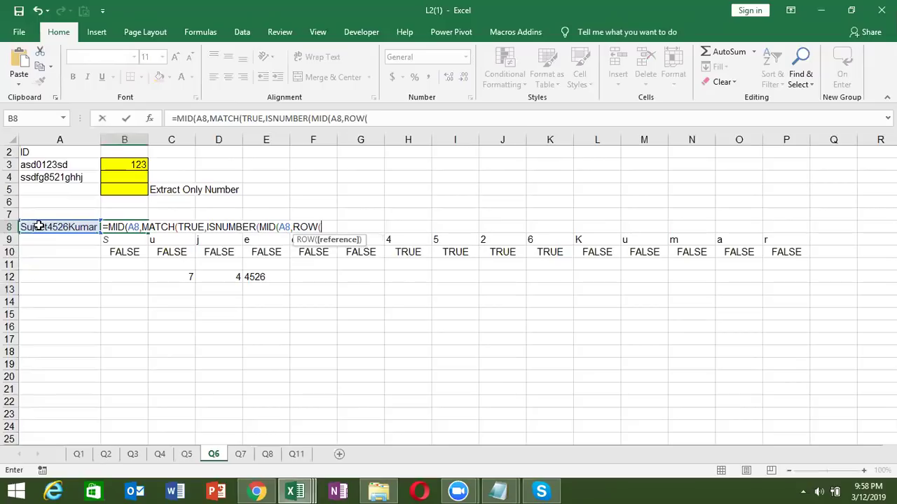
pyautogui.write('1:')
pyautogui.write('15')
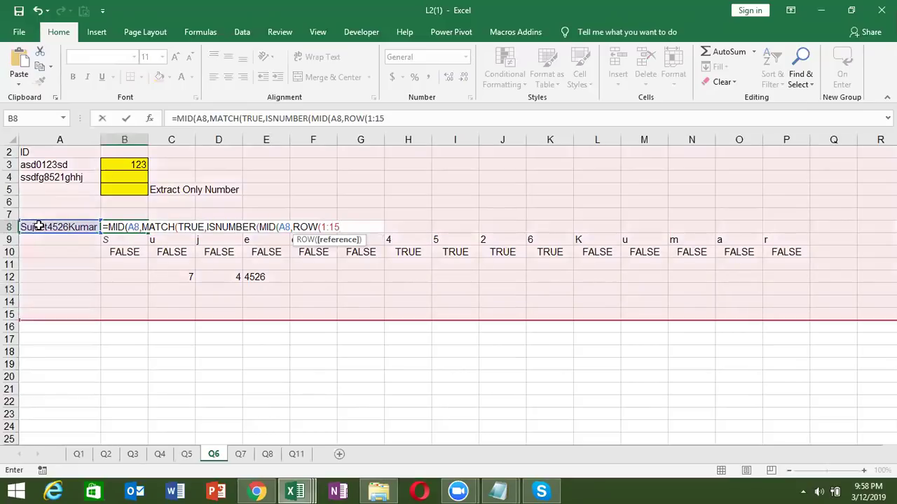
pyautogui.write('),1')
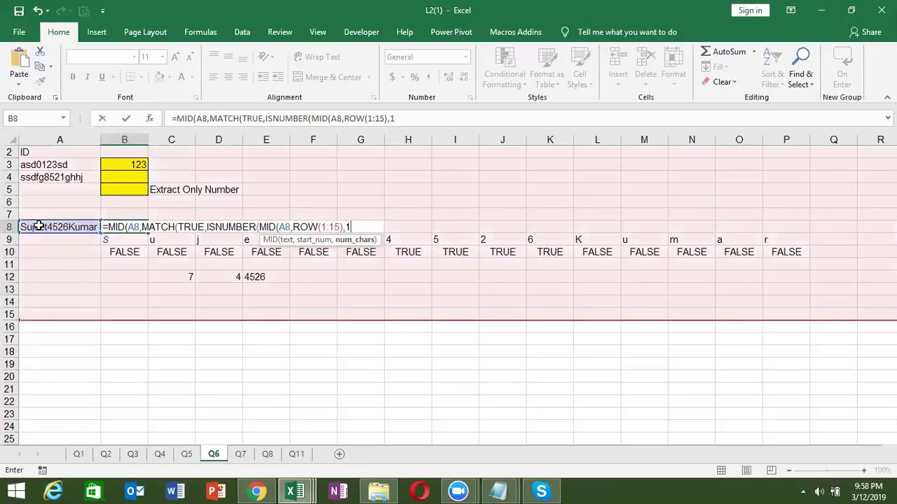
pyautogui.write(')*1)')
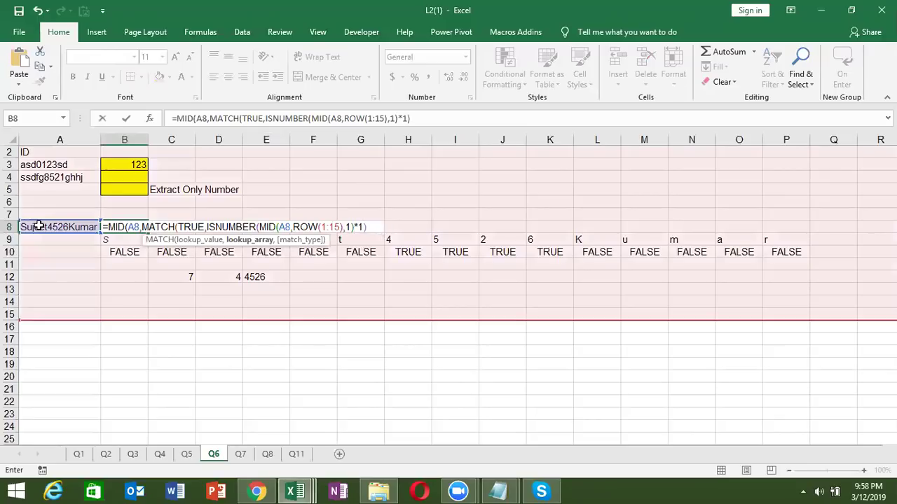
pyautogui.write(',0)')
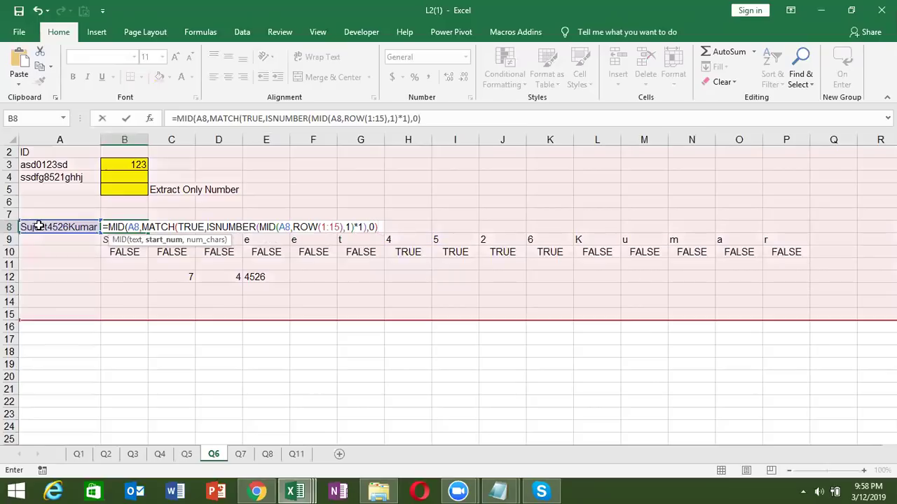
pyautogui.write(',')
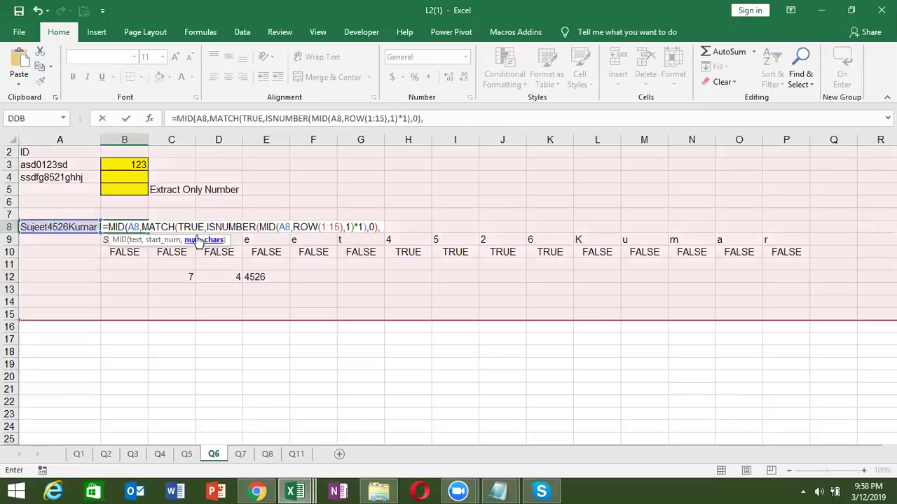
# End B8's formula with a SUM(ISNUMBER(...)*1) digit count as length, entered as an array formula.
pyautogui.moveTo(207, 226); pyautogui.dragTo(367, 228)
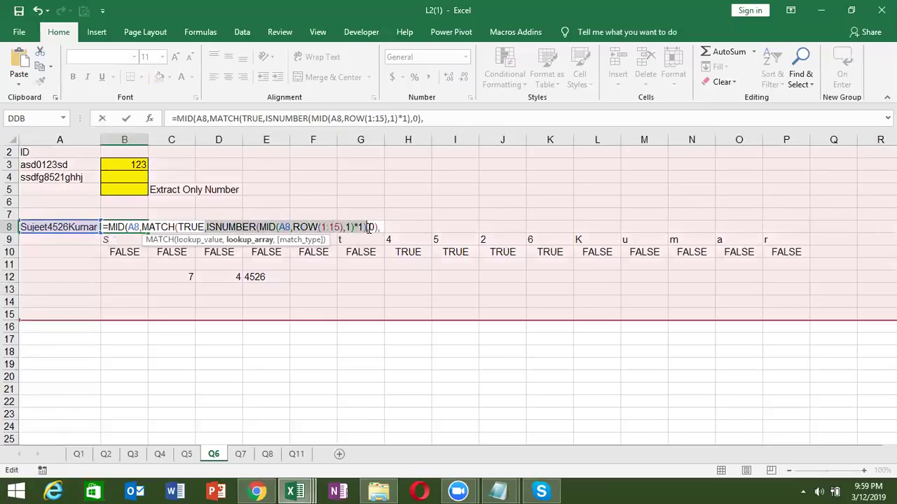
pyautogui.click(382, 228)
pyautogui.write('sum')
pyautogui.press('Tab')
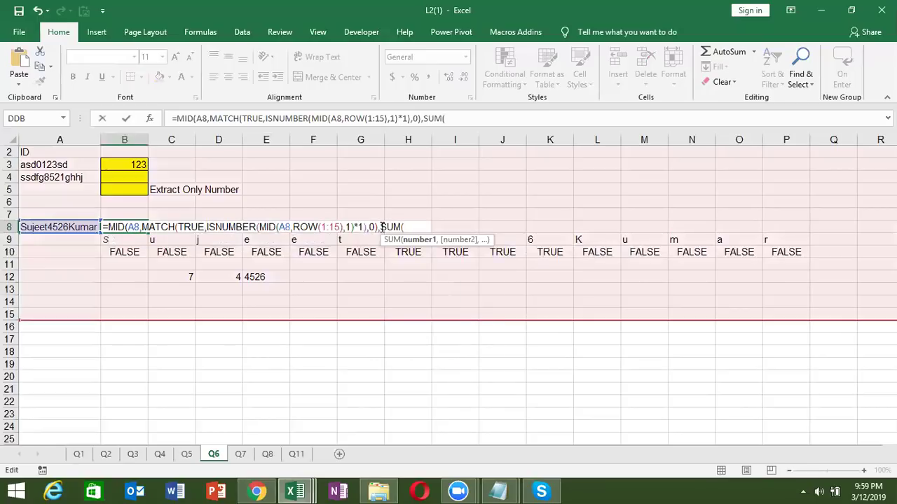
pyautogui.hotkey('ctrl', 'v')
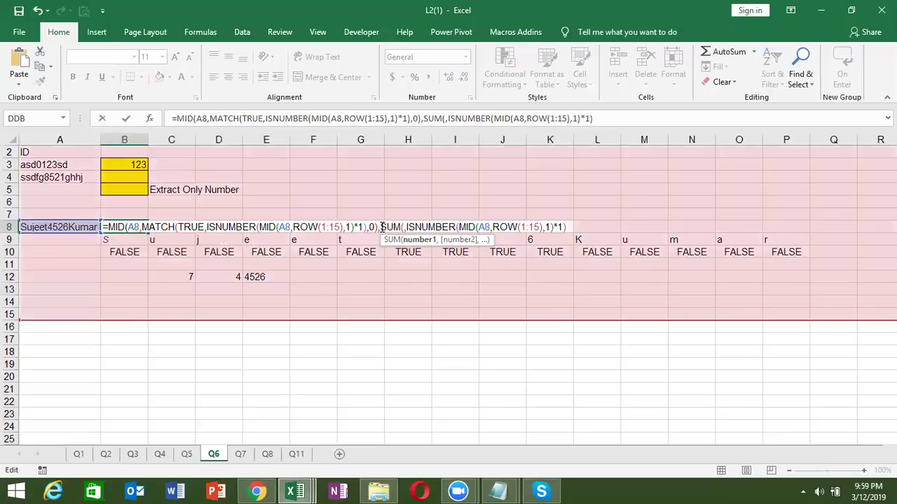
pyautogui.write('*1)')
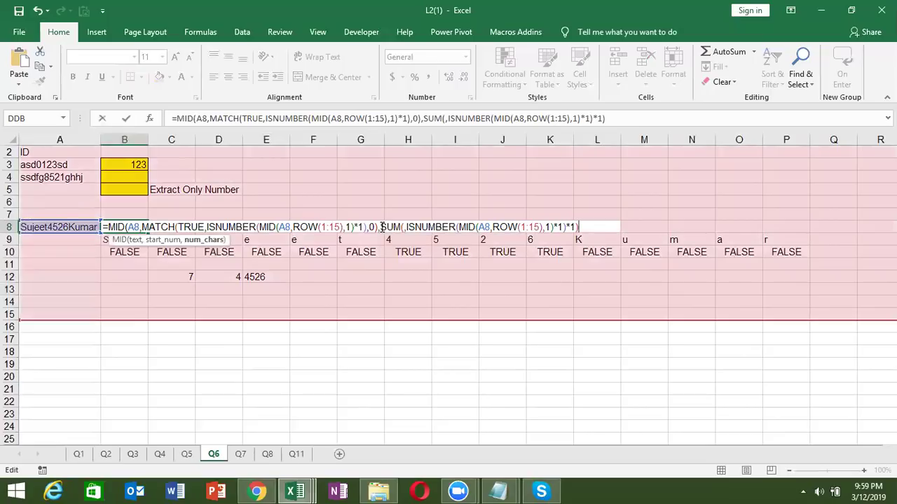
pyautogui.hotkey('ctrl', 'shift', 'Return')
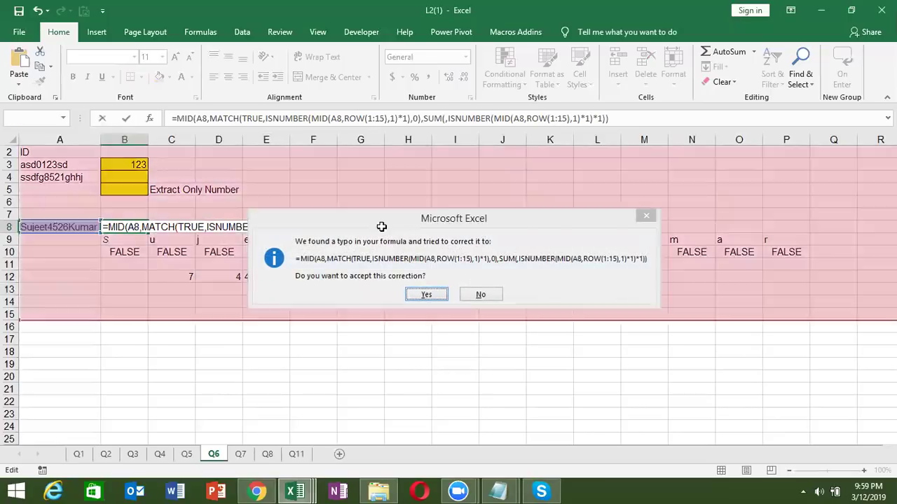
pyautogui.press('Return')
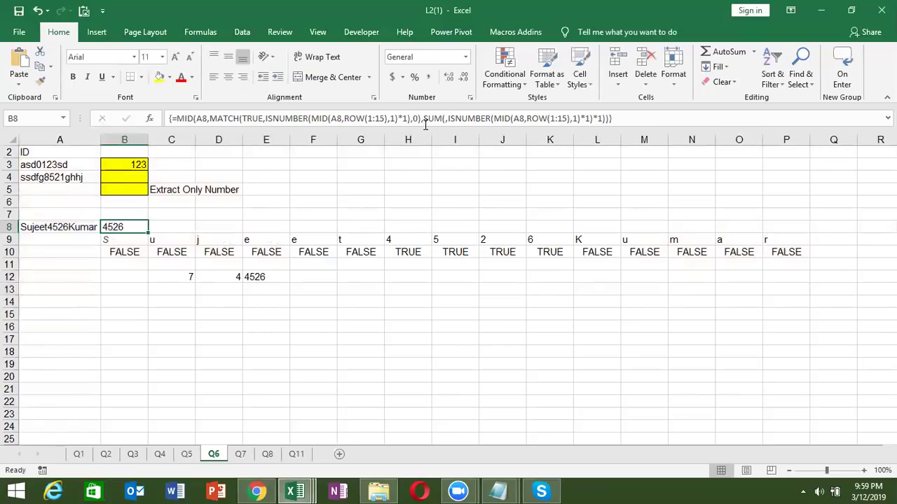
# Replace the fixed 1:15 row range in B8's formula with INDIRECT("1:"&...).
pyautogui.click(369, 119)
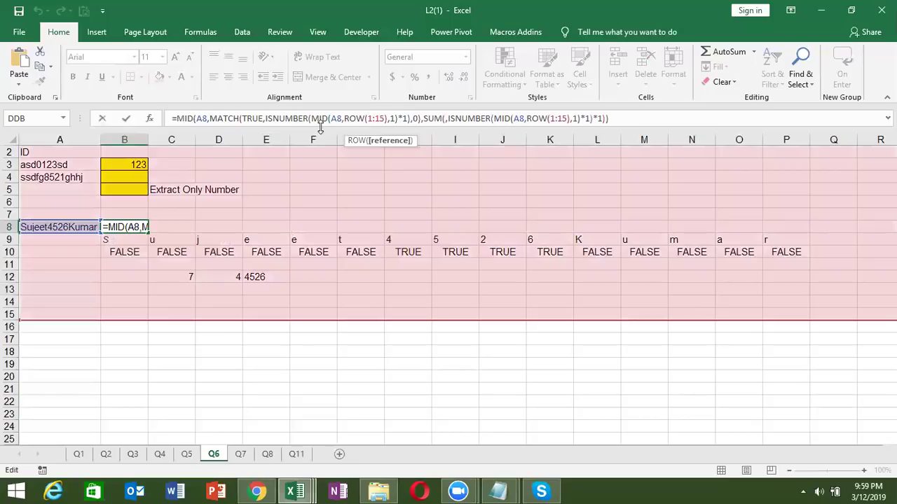
pyautogui.write('in')
pyautogui.press('Tab')
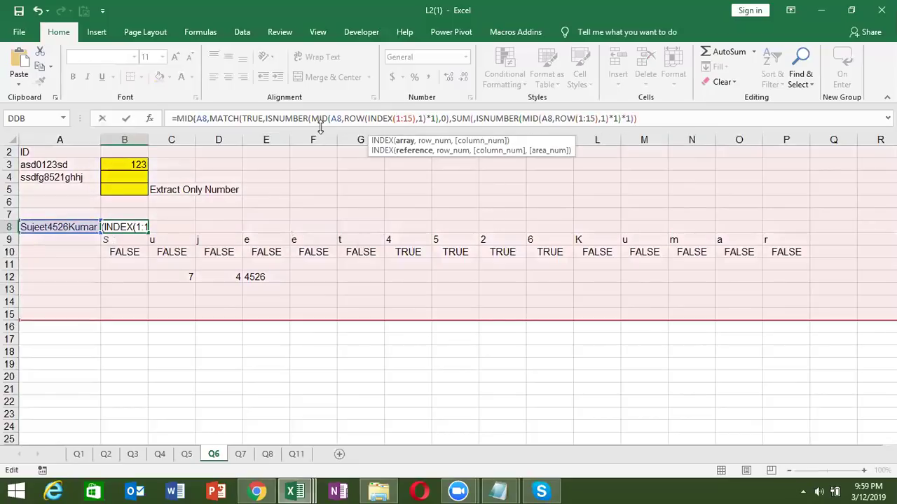
pyautogui.write('"')
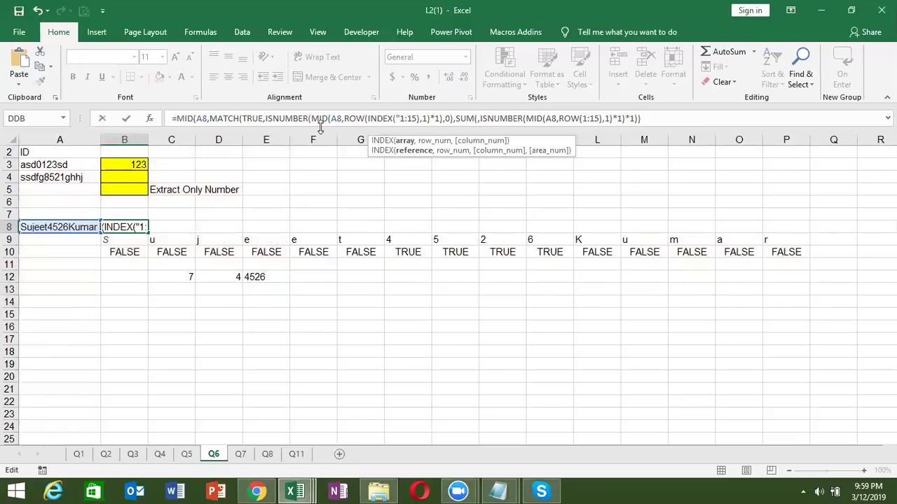
pyautogui.press('BackSpace')
pyautogui.press('BackSpace')
pyautogui.press('BackSpace')
pyautogui.press('BackSpace')
pyautogui.press('BackSpace')
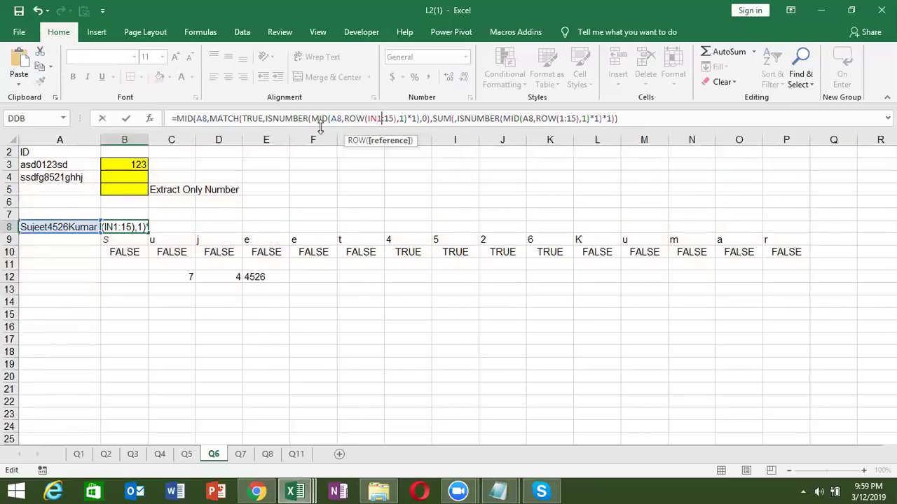
pyautogui.press('Delete')
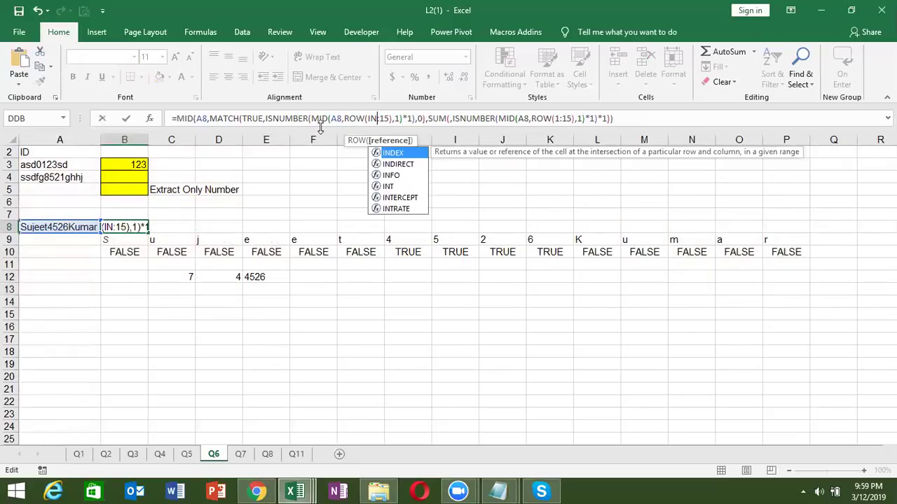
pyautogui.press('Down')
pyautogui.press('Tab')
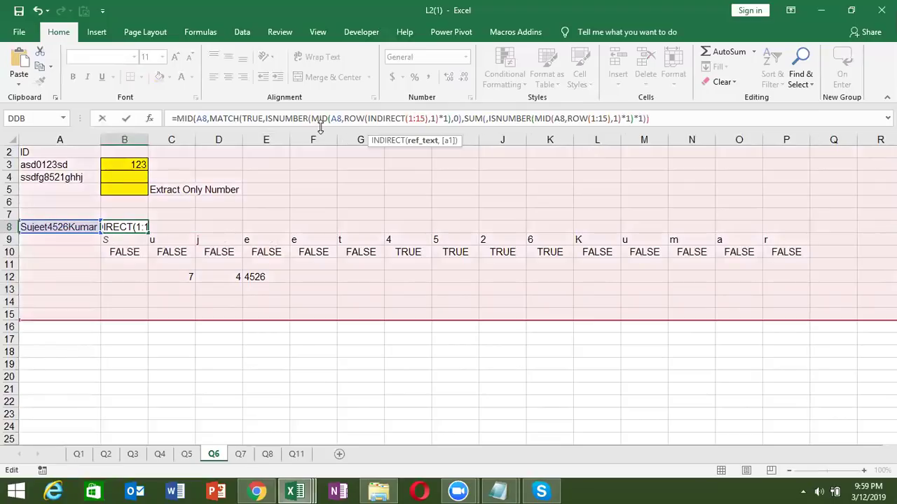
pyautogui.write('"1:')
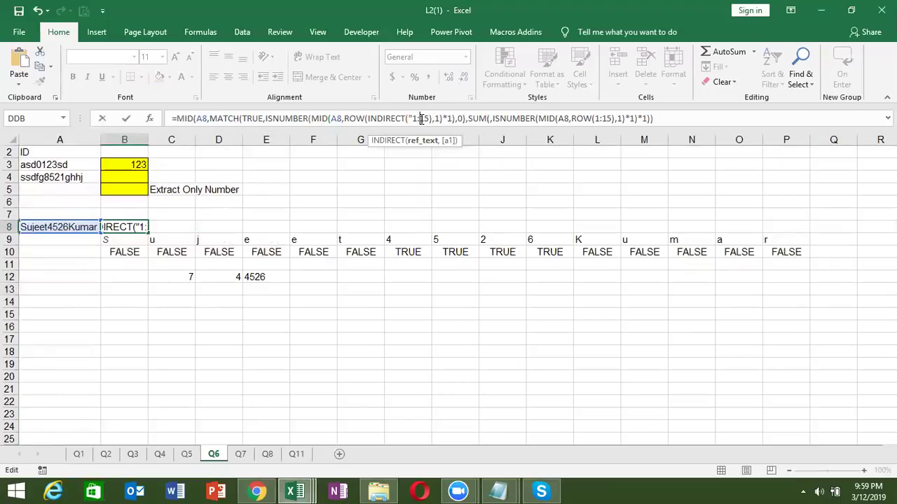
pyautogui.write('"')
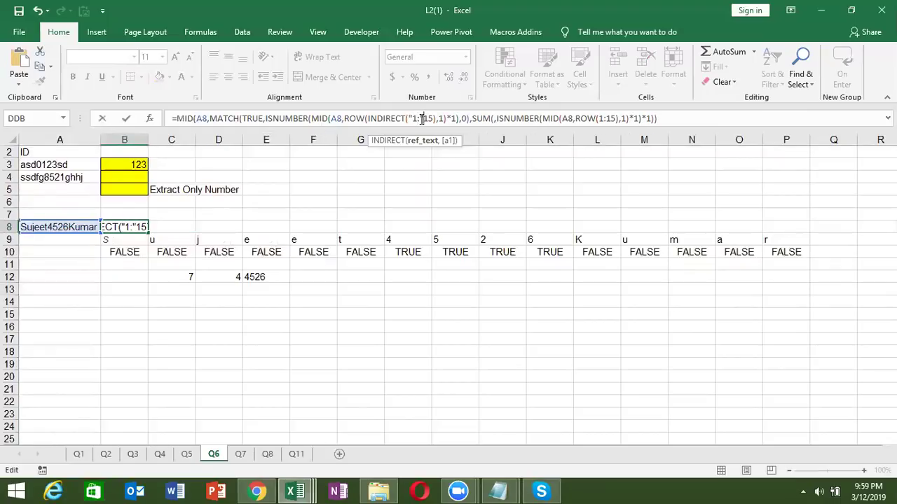
pyautogui.press('Delete')
pyautogui.write('&')
pyautogui.press('Delete')
pyautogui.click(272, 175)
pyautogui.write('len')
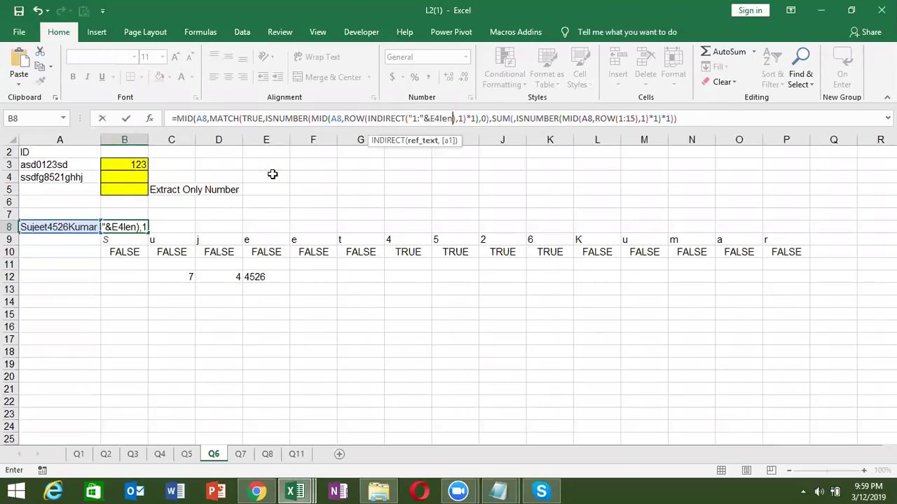
pyautogui.press('Return')
pyautogui.press('Return')
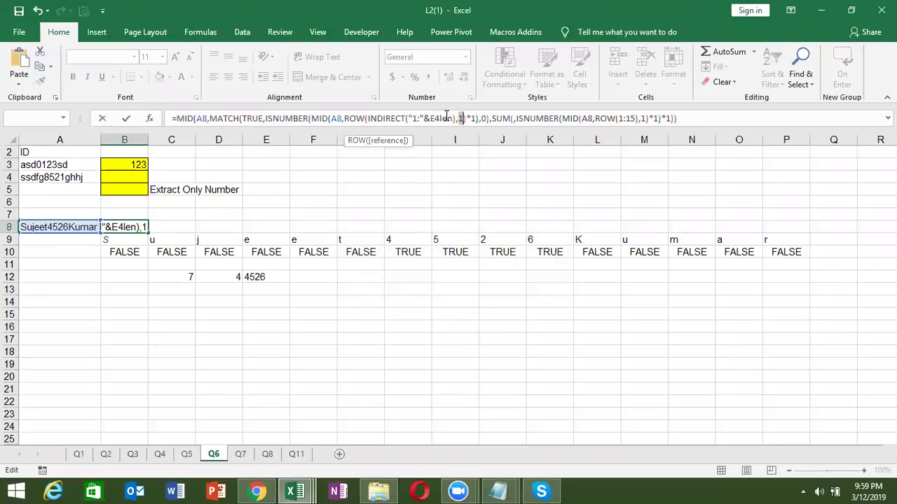
# Complete the range as INDIRECT("1:"&LEN(A8)) and commit B8 as an array formula.
pyautogui.doubleClick(447, 118)
pyautogui.click(447, 117)
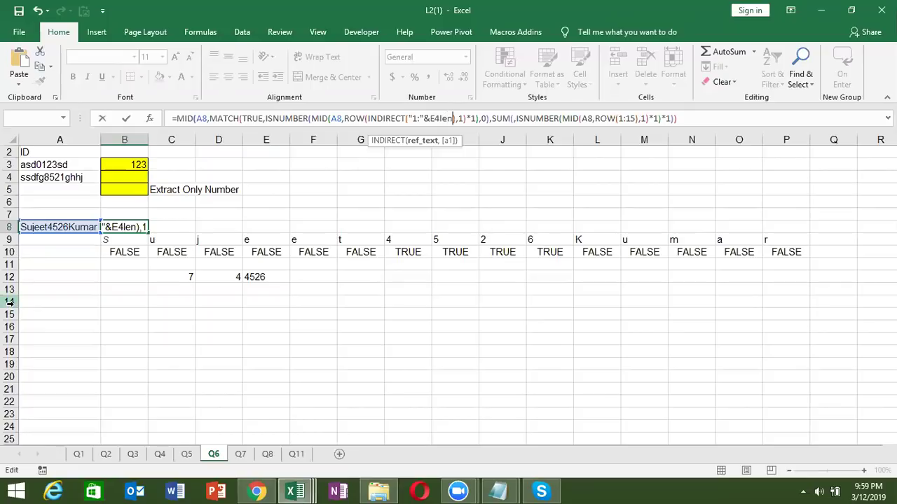
pyautogui.press('BackSpace')
pyautogui.press('BackSpace')
pyautogui.press('BackSpace')
pyautogui.write('&')
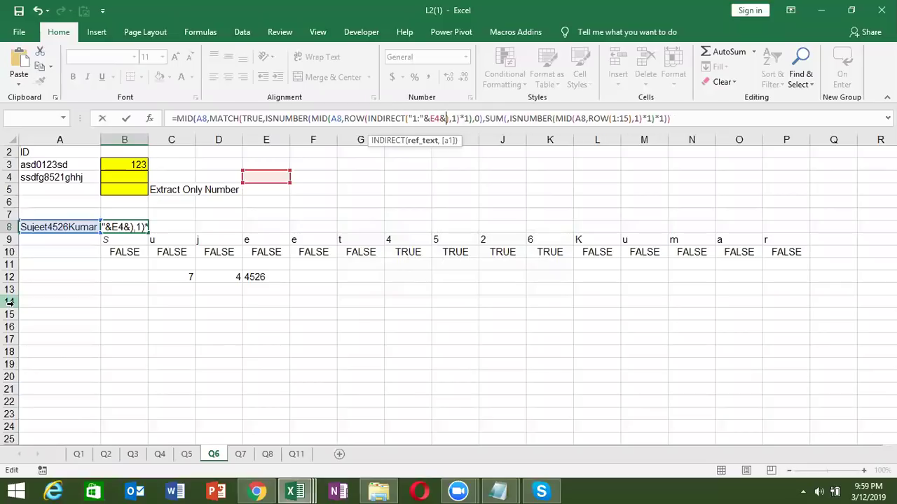
pyautogui.press('BackSpace')
pyautogui.press('BackSpace')
pyautogui.press('BackSpace')
pyautogui.write('len')
pyautogui.press('Tab')
pyautogui.write(')')
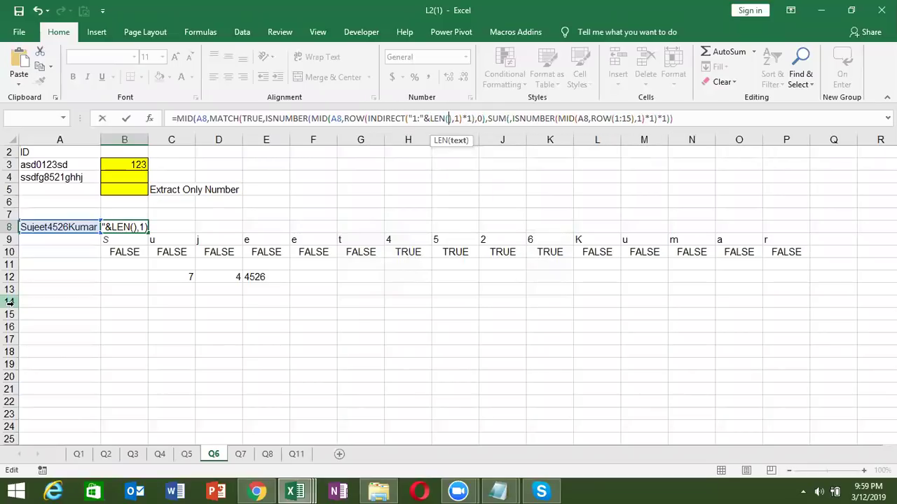
pyautogui.click(66, 227)
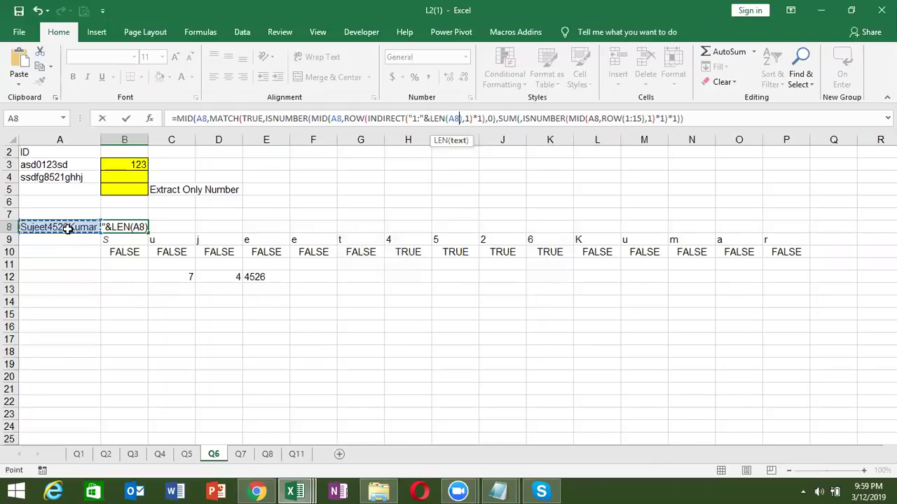
pyautogui.write(')')
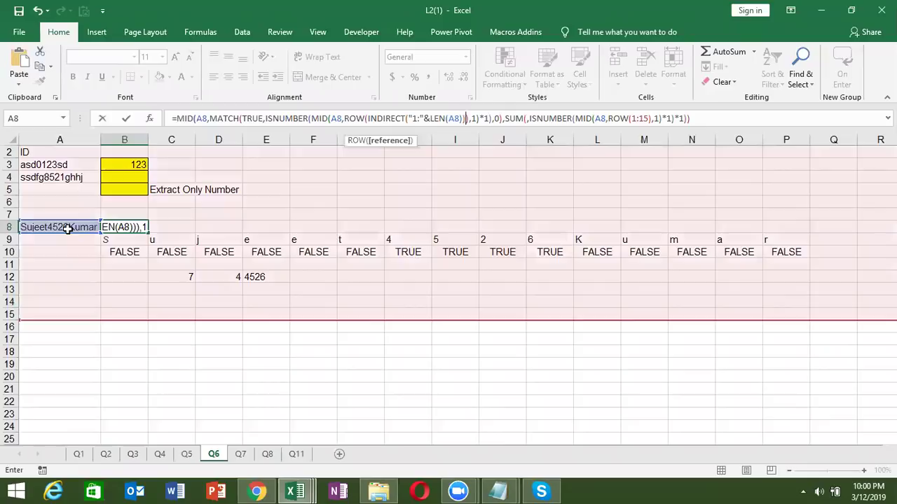
pyautogui.hotkey('ctrl', 'shift', 'Return')
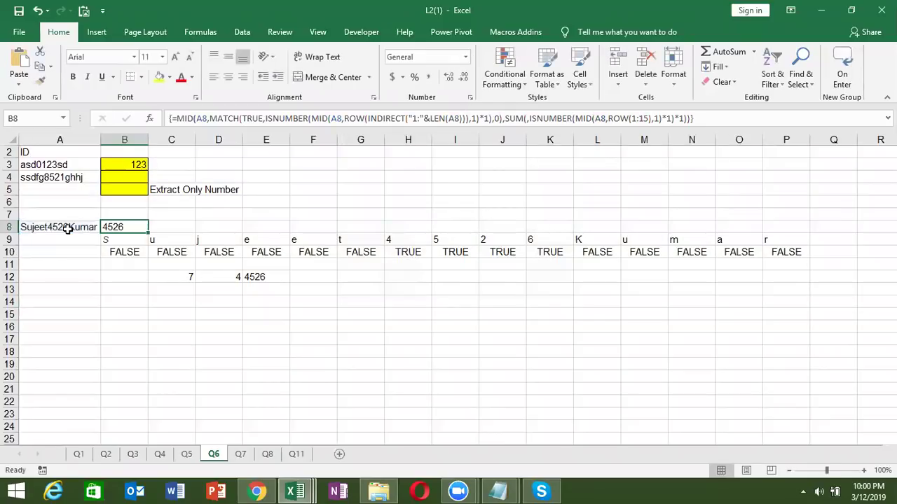
# Change A8 to 452ded and check that B8 returns 452.
pyautogui.click(66, 227)
pyautogui.write('452ded')
pyautogui.press('Return')
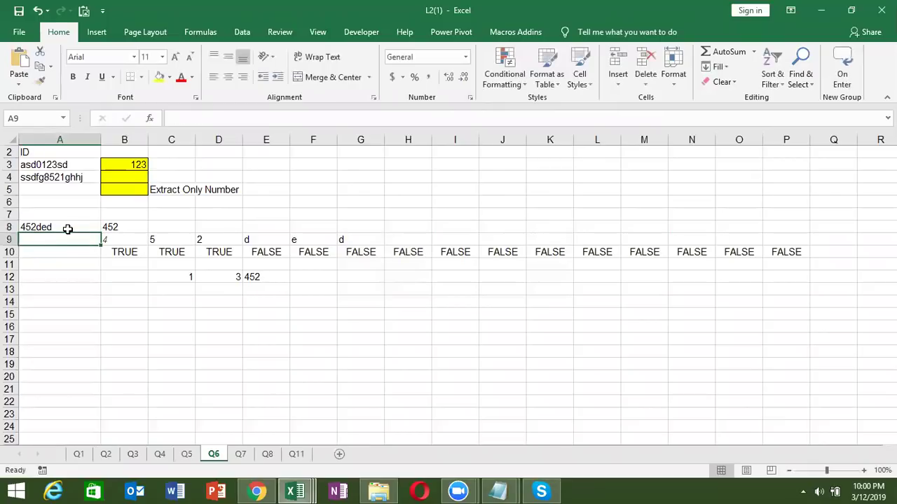
pyautogui.click(68, 229)
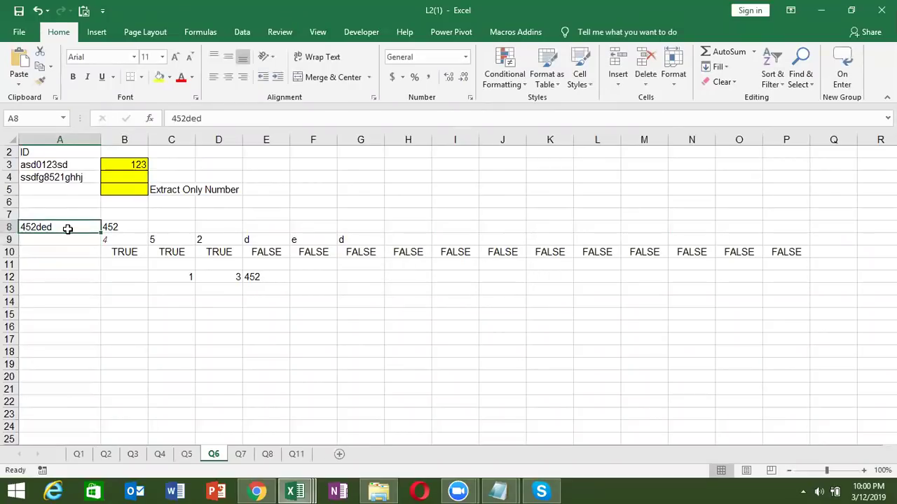
pyautogui.press('Right')
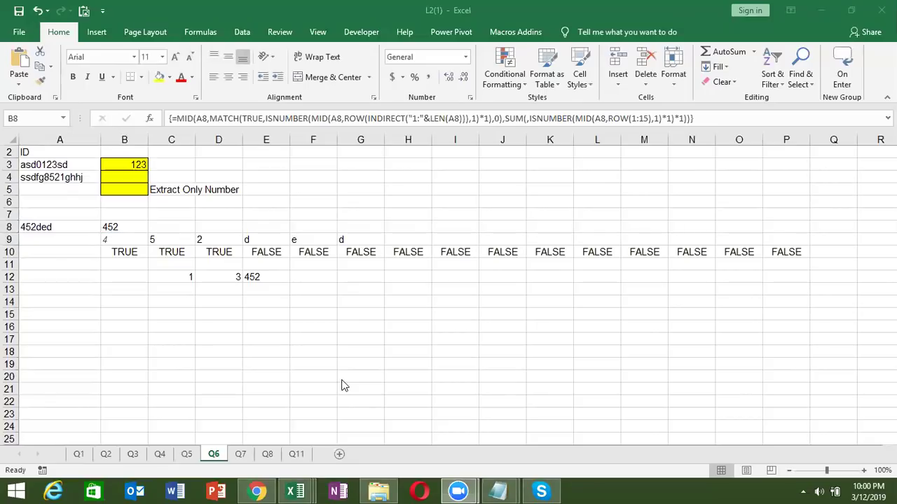
# Switch to the Q11 sheet.
pyautogui.click(245, 456)
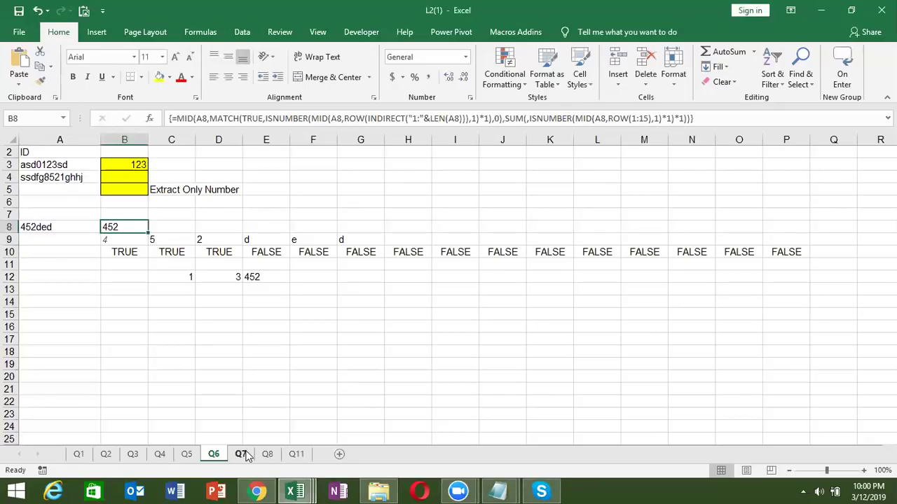
pyautogui.click(244, 455)
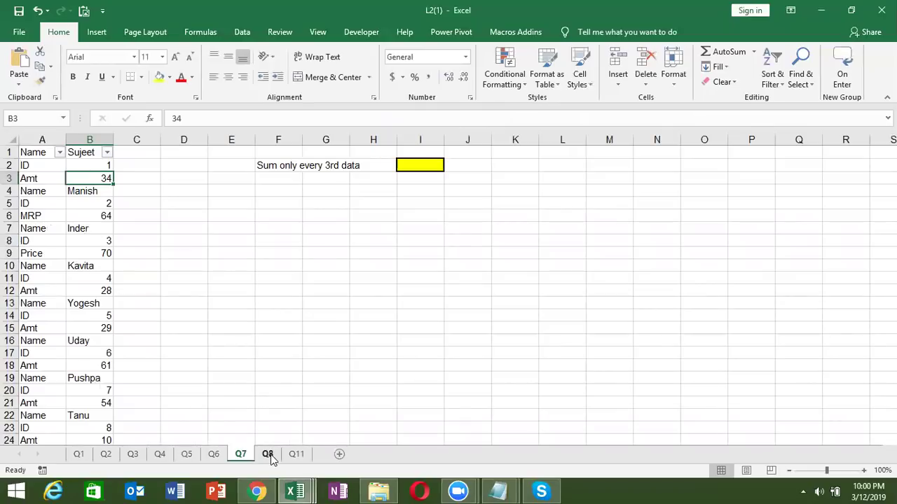
pyautogui.click(269, 454)
pyautogui.click(296, 455)
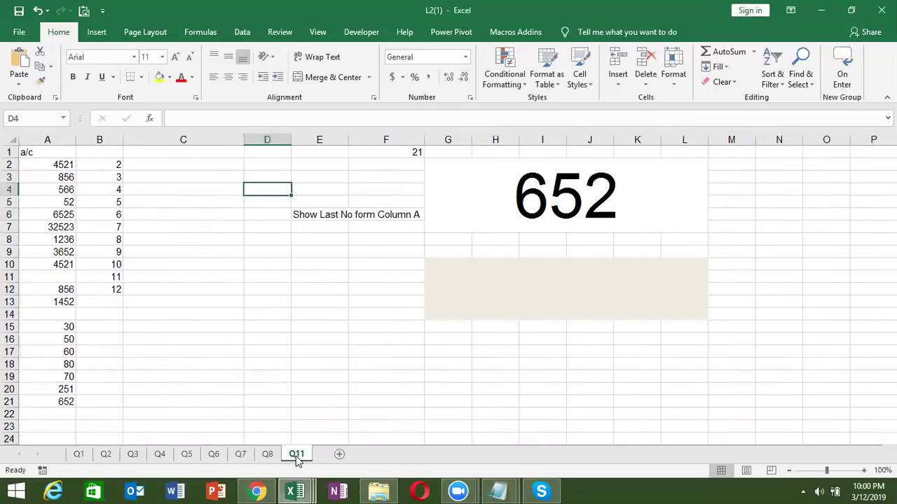
pyautogui.click(173, 274)
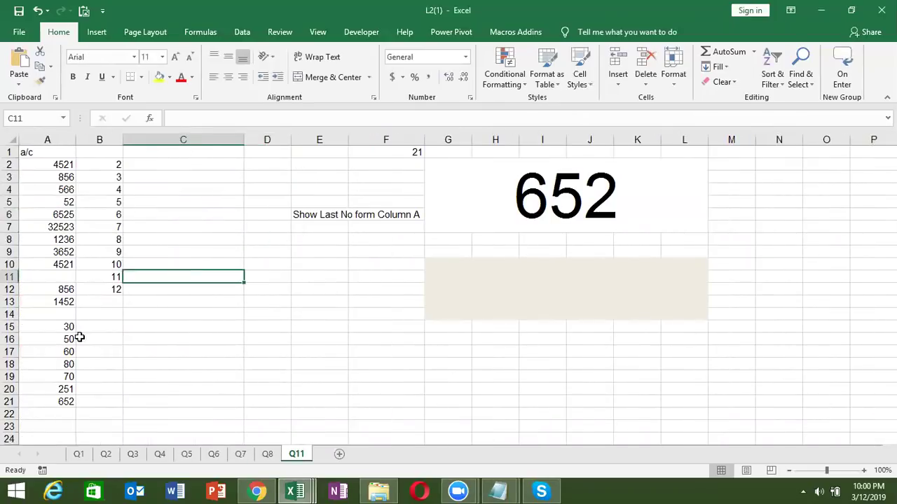
# Enter 6646 in A22 and clear the old formula from display cell G2.
pyautogui.click(50, 405)
pyautogui.click(53, 414)
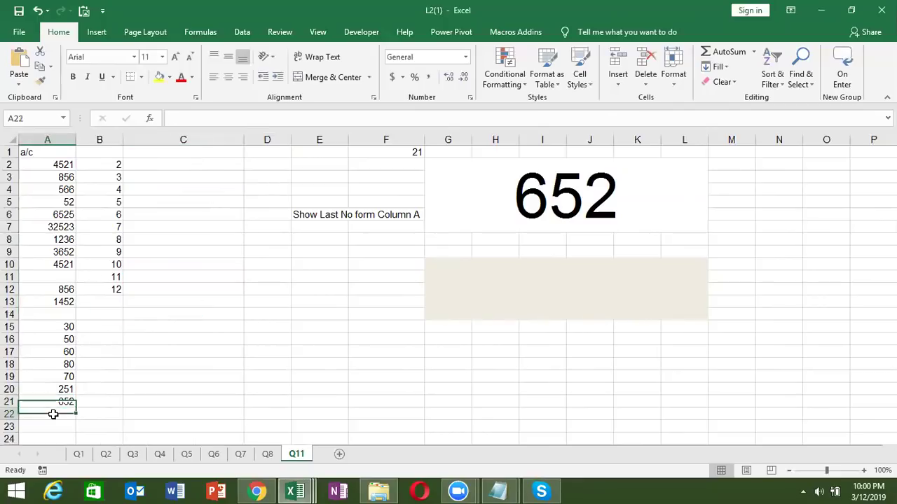
pyautogui.write('6646')
pyautogui.press('Return')
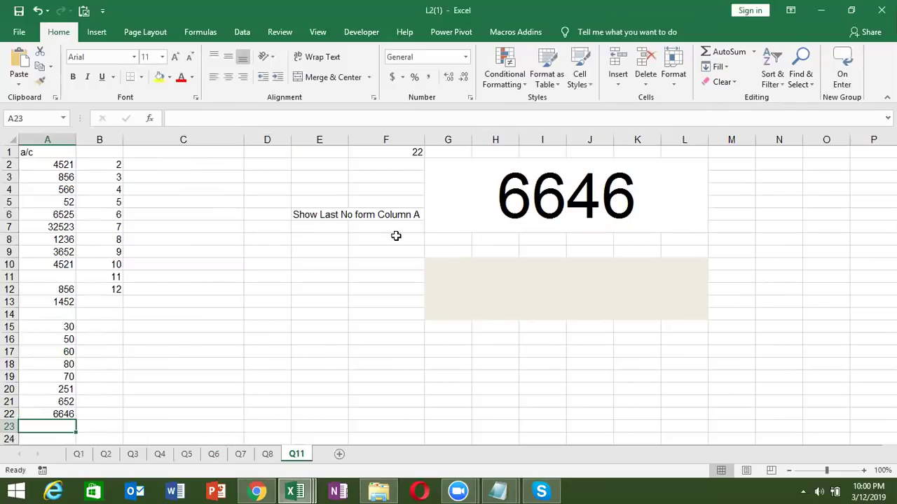
pyautogui.click(453, 175)
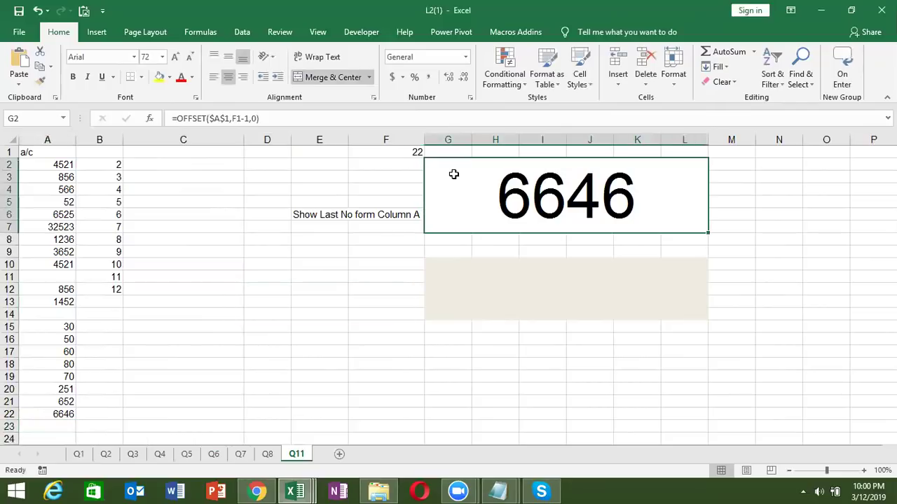
pyautogui.press('Delete')
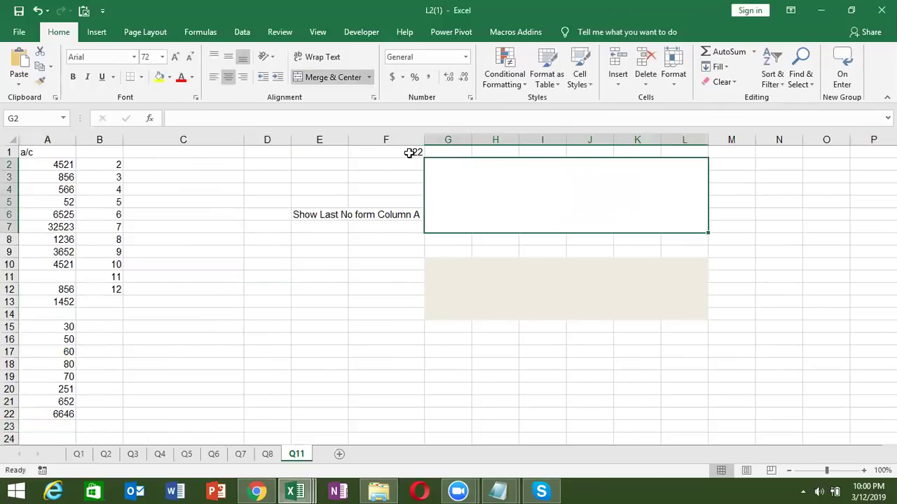
# Clear the F1 helper cell.
pyautogui.click(409, 153)
pyautogui.press('Delete')
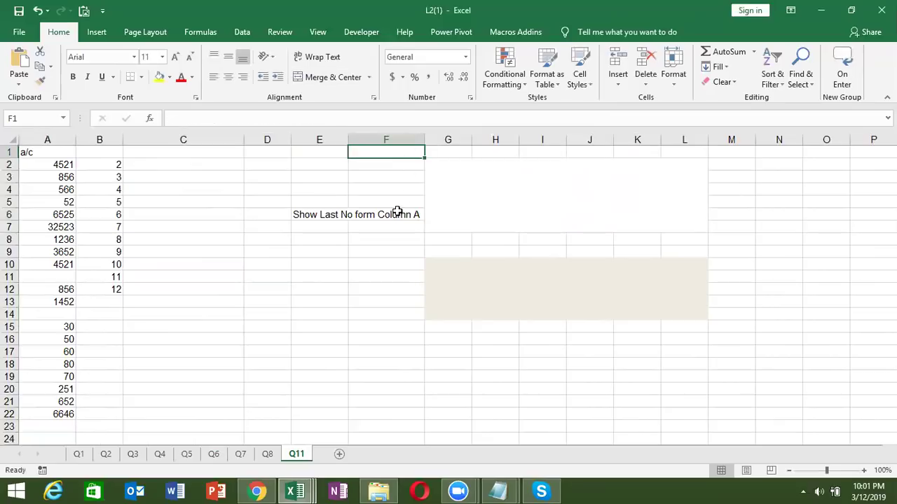
pyautogui.click(397, 213)
# Enter =INDEX(A:A,COUNTA(A:A)) in the large display cell G2.
pyautogui.click(466, 201)
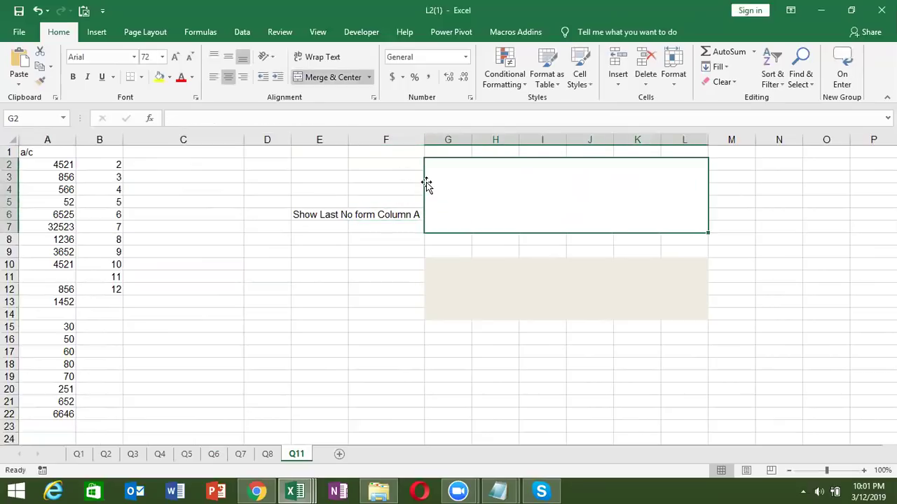
pyautogui.write('=')
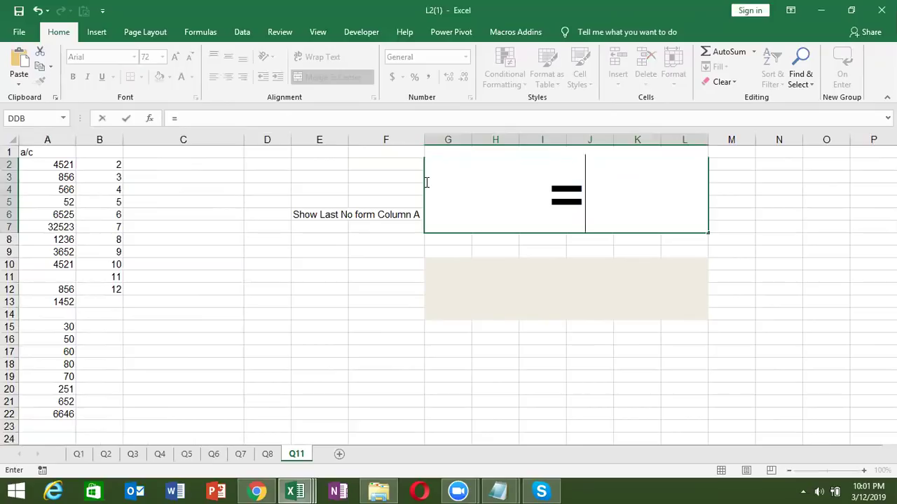
pyautogui.write('in')
pyautogui.press('Tab')
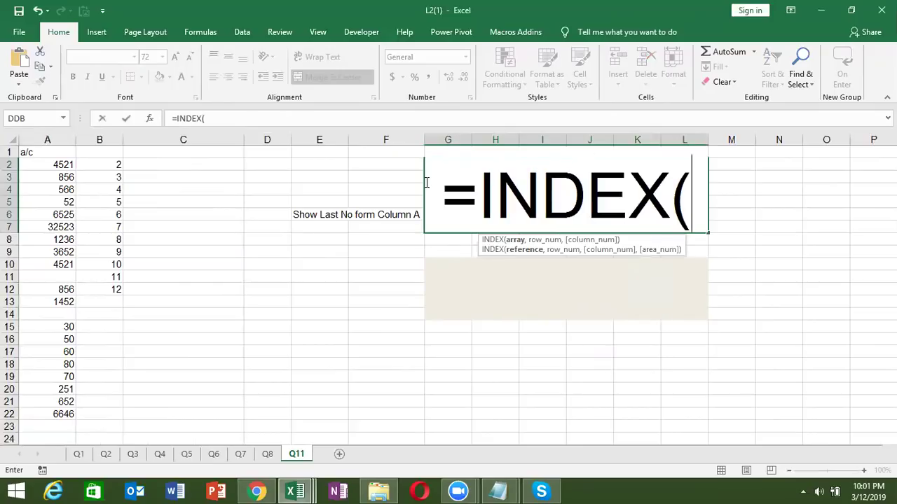
pyautogui.click(61, 139)
pyautogui.write(',')
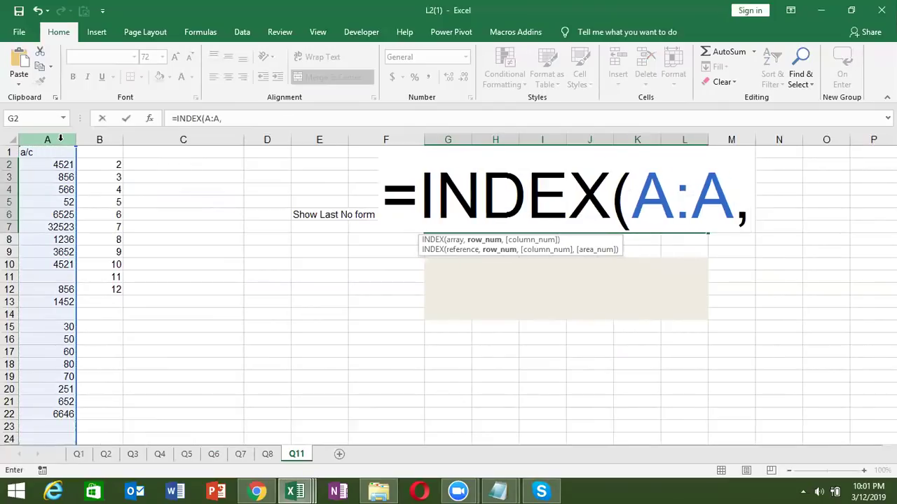
pyautogui.write('cou')
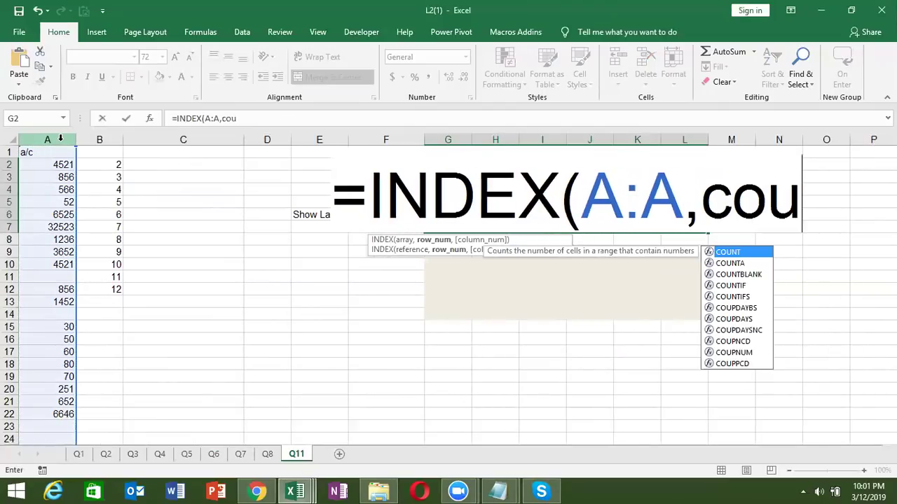
pyautogui.press('Down')
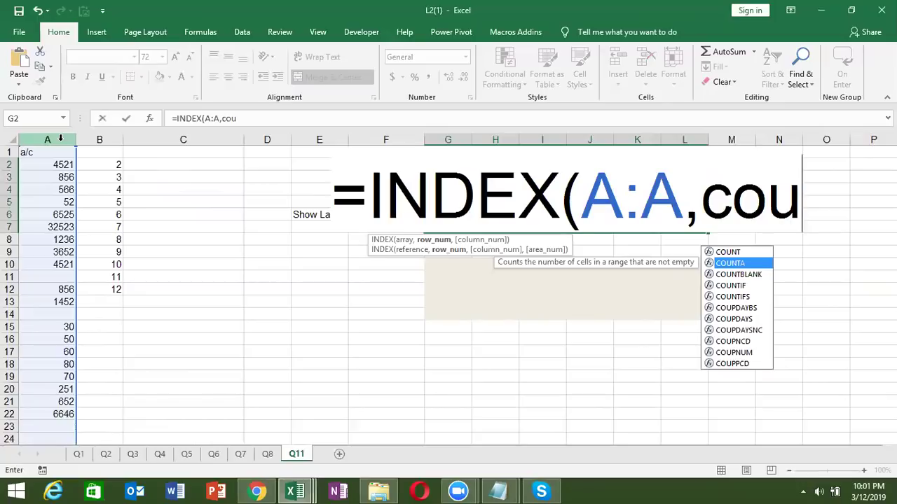
pyautogui.press('Tab')
pyautogui.click(40, 139)
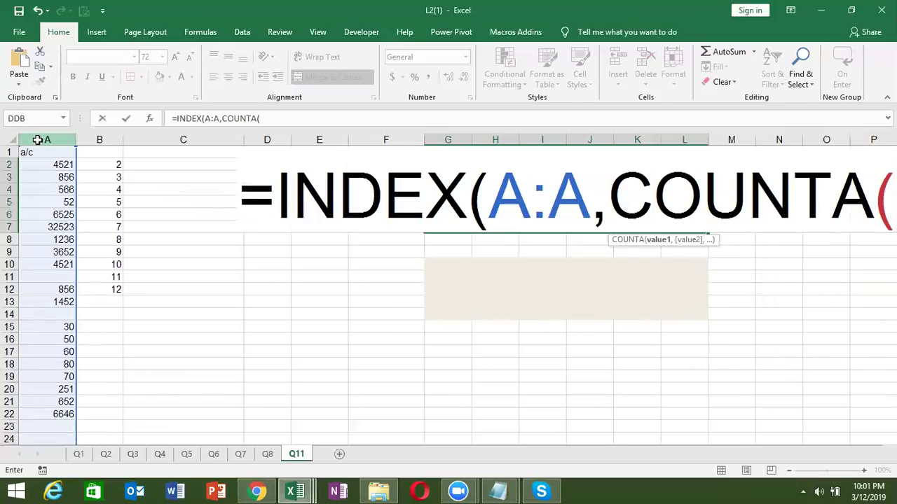
pyautogui.write(')')
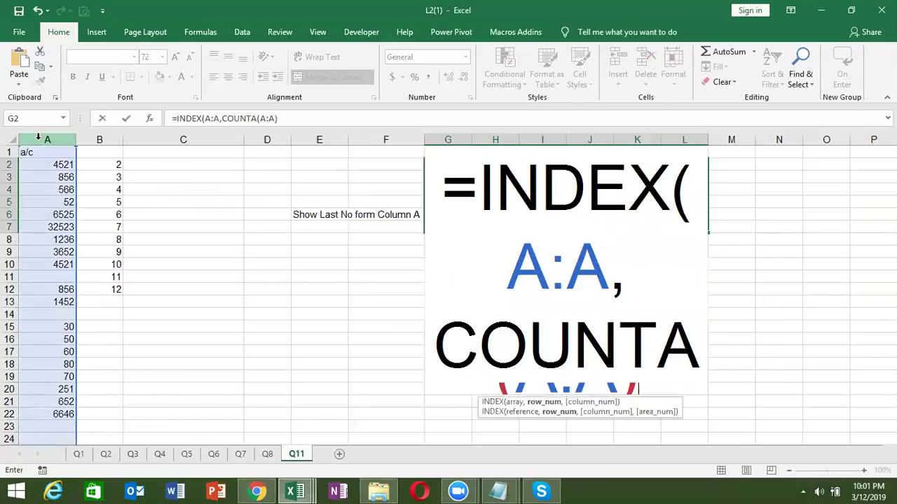
pyautogui.press('Return')
pyautogui.press('Return')
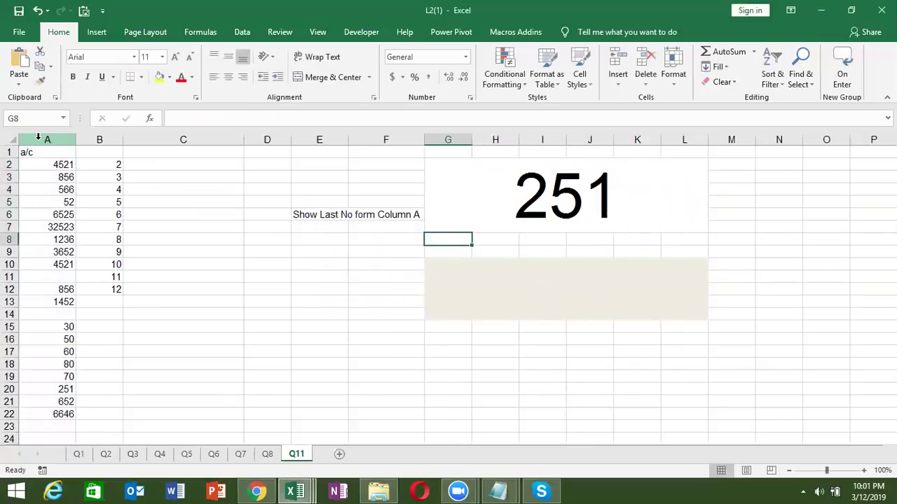
# Fill the gaps in column A with 2 in A11 and 32 in A14.
pyautogui.press('Up')
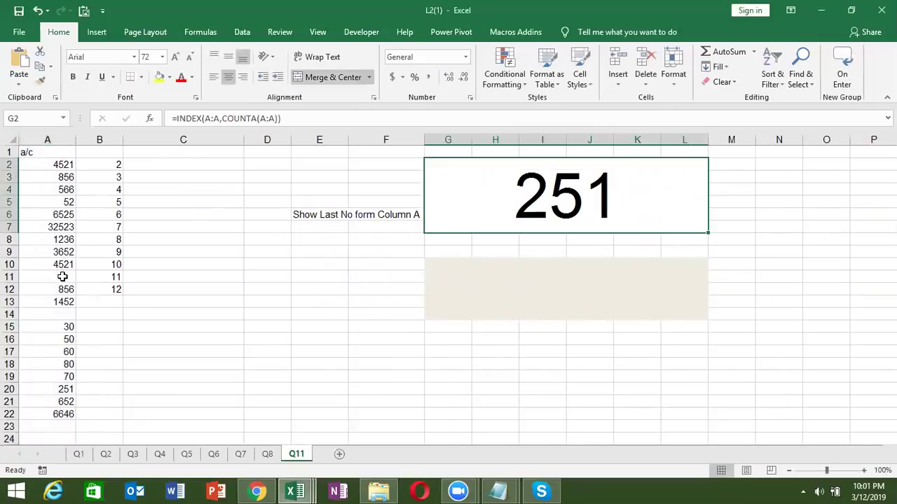
pyautogui.click(63, 277)
pyautogui.write('2')
pyautogui.press('Return')
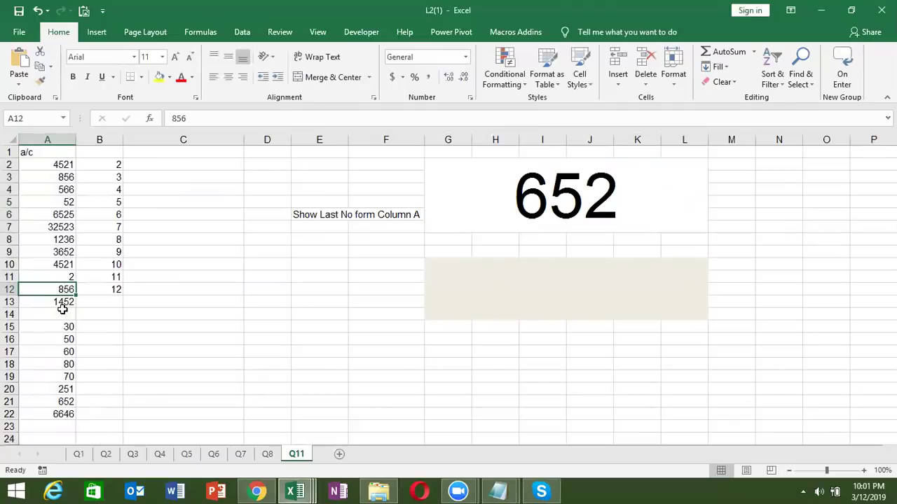
pyautogui.click(62, 313)
pyautogui.write('32')
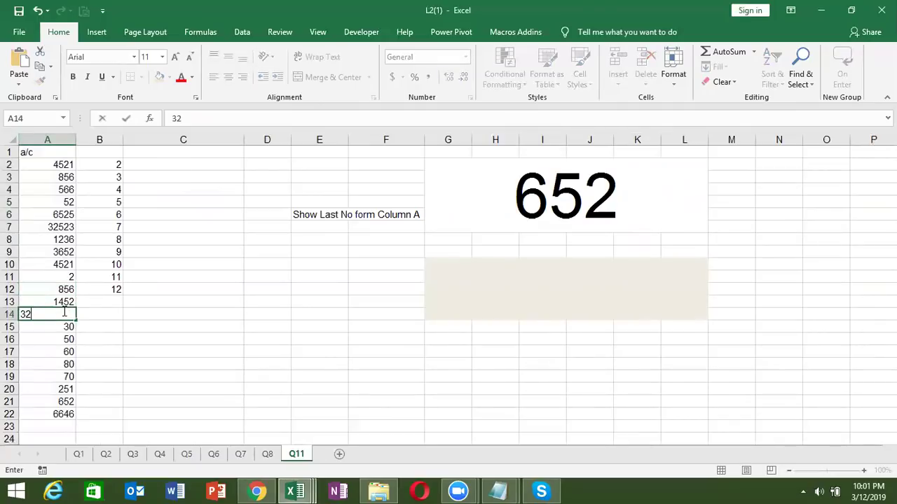
pyautogui.press('Return')
# Add 500 in A23 and 300 in A24 below column A's data.
pyautogui.click(62, 428)
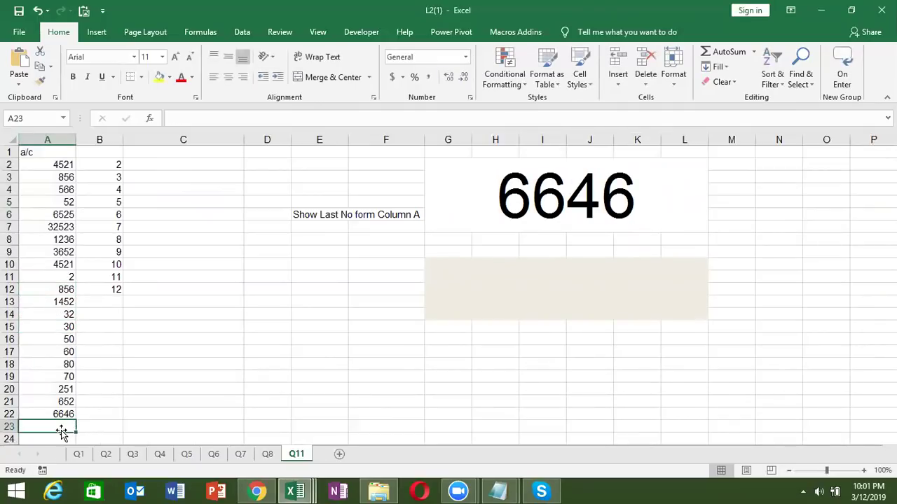
pyautogui.write('500')
pyautogui.press('Return')
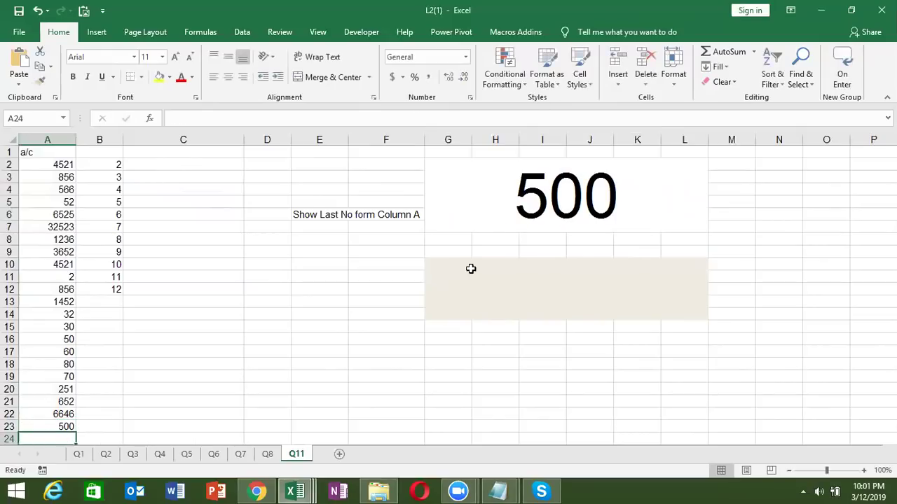
pyautogui.click(493, 222)
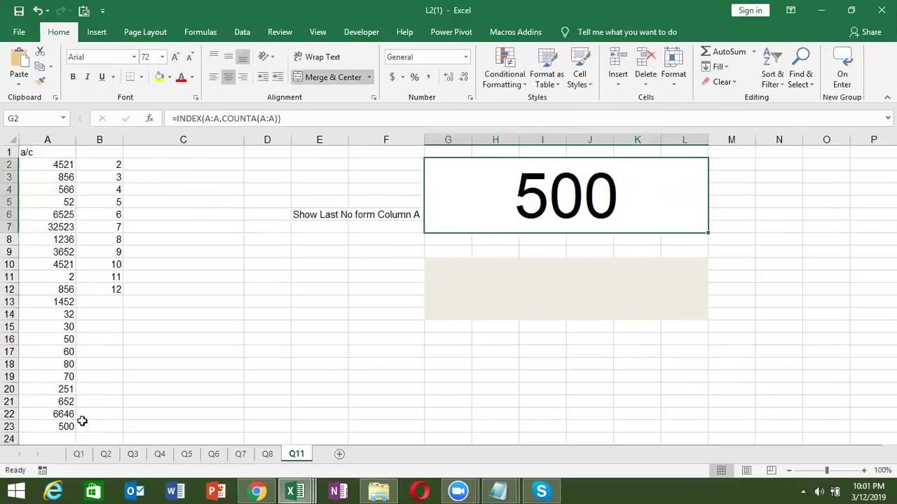
pyautogui.click(53, 438)
pyautogui.write('300')
pyautogui.press('Return')
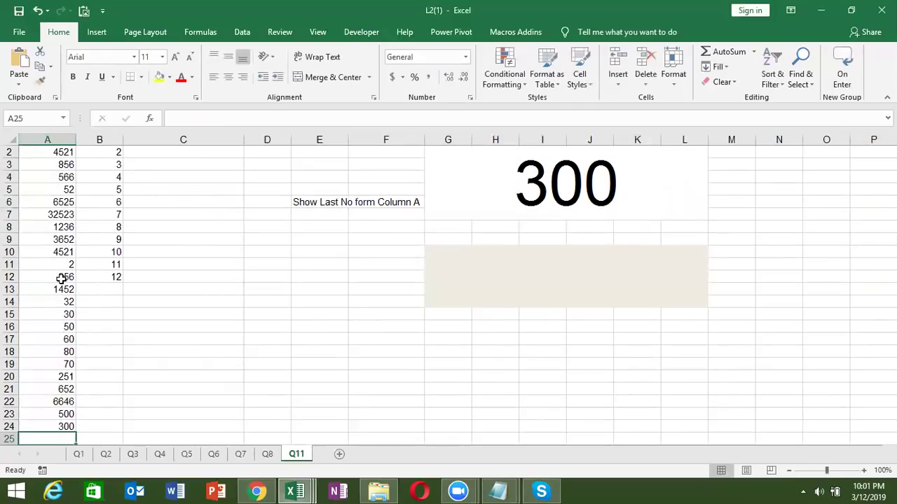
# Clear A12 and inspect G2's =INDEX(A:A,COUNTA(A:A)) formula, which now shows 500.
pyautogui.click(62, 279)
pyautogui.press('Delete')
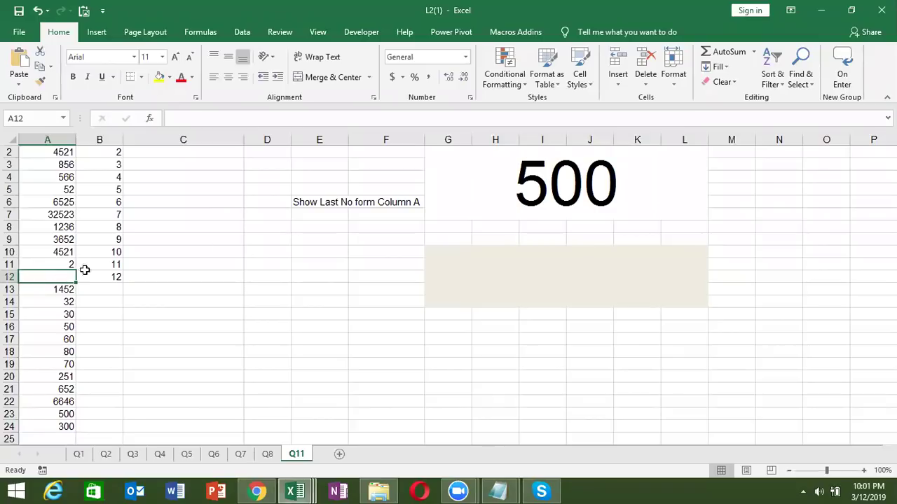
pyautogui.doubleClick(552, 182)
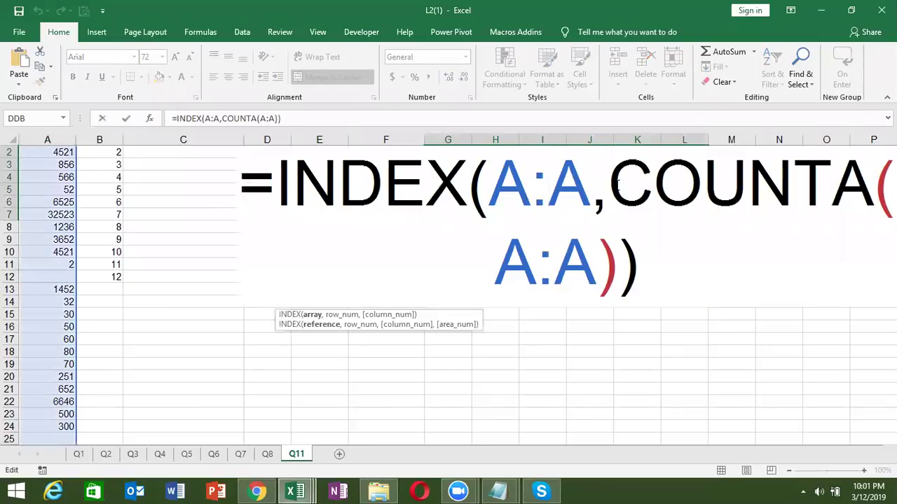
pyautogui.moveTo(609, 184); pyautogui.dragTo(617, 263)
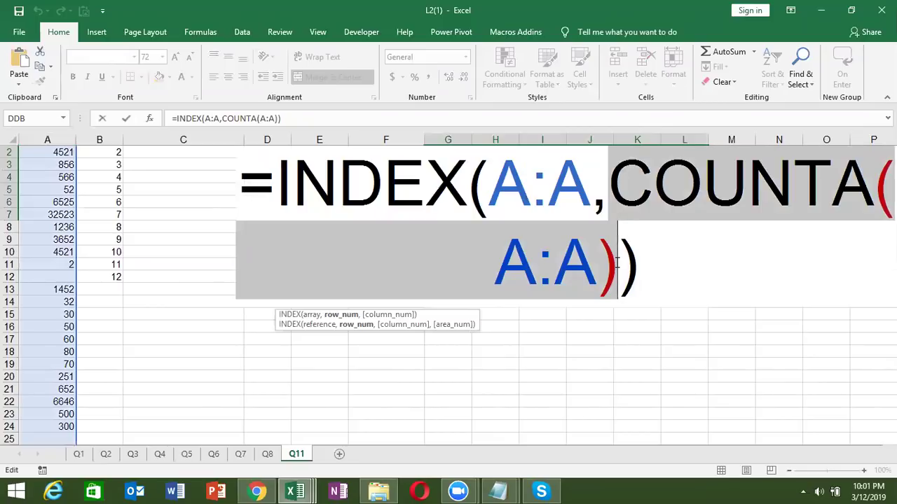
pyautogui.hotkey('ctrl', 'Return')
pyautogui.scroll(1, 617, 262)
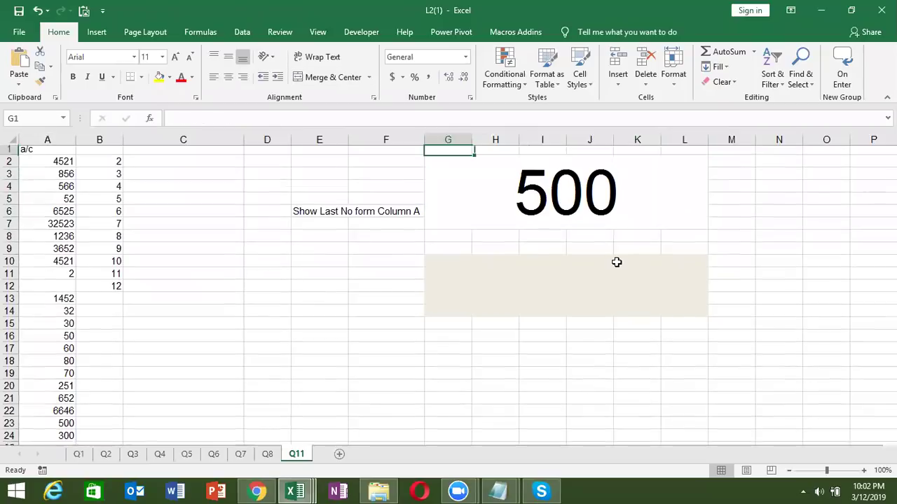
pyautogui.press('Return')
pyautogui.hotkey('shift', 'Return')
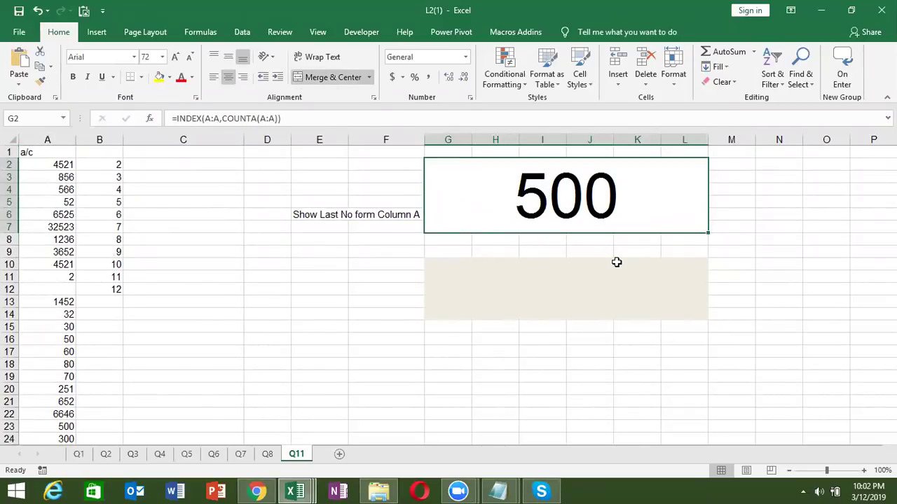
# Begin a =LARGE(IF( formula in cell F2.
pyautogui.press('Return')
pyautogui.press('Left')
pyautogui.press('Left')
pyautogui.press('Up')
pyautogui.press('Up')
pyautogui.press('Up')
pyautogui.press('Up')
pyautogui.press('Up')
pyautogui.press('Up')
pyautogui.press('Up')
pyautogui.press('Right')
pyautogui.press('Down')
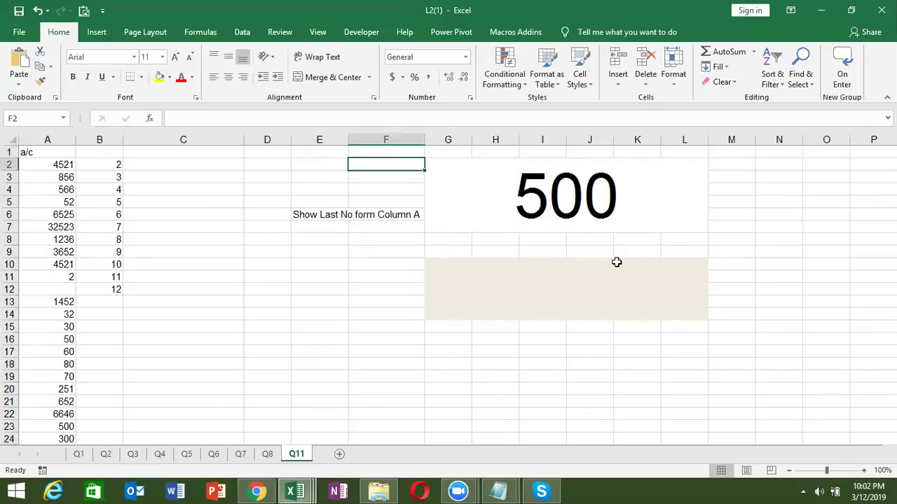
pyautogui.press('Right')
pyautogui.press('Left')
pyautogui.write('=')
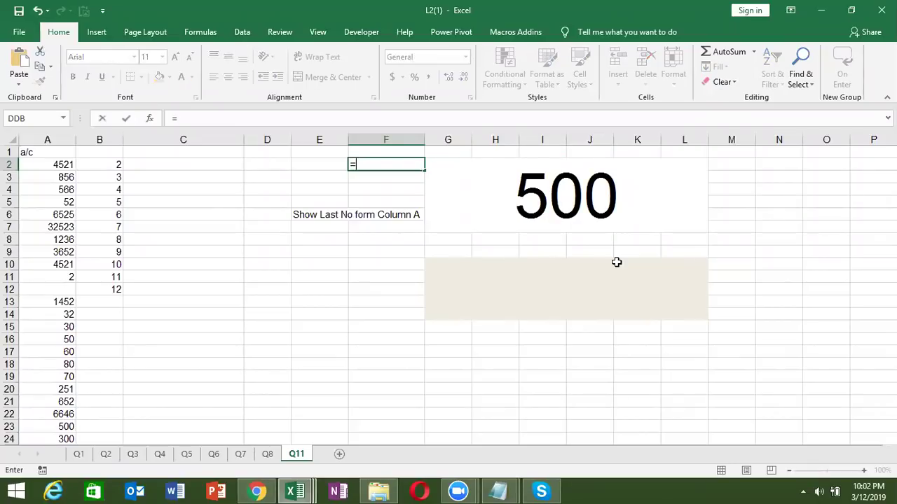
pyautogui.write('coun')
pyautogui.press('BackSpace')
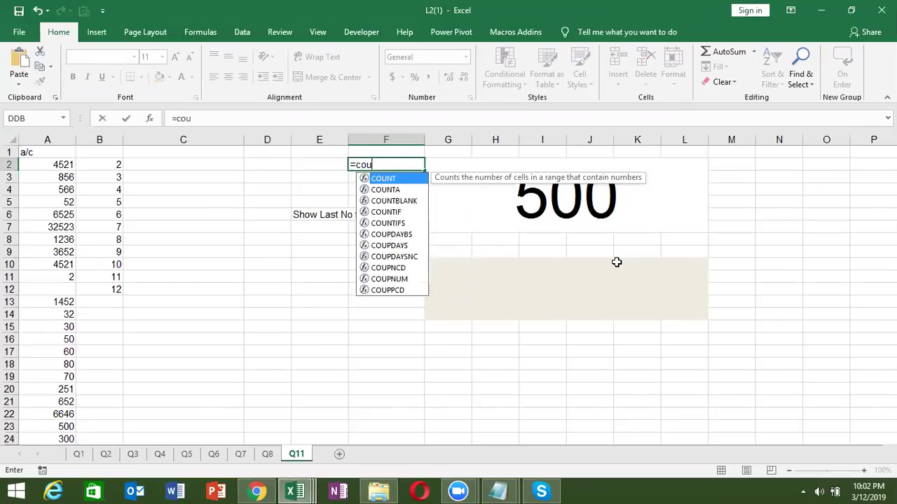
pyautogui.press('BackSpace')
pyautogui.press('BackSpace')
pyautogui.press('BackSpace')
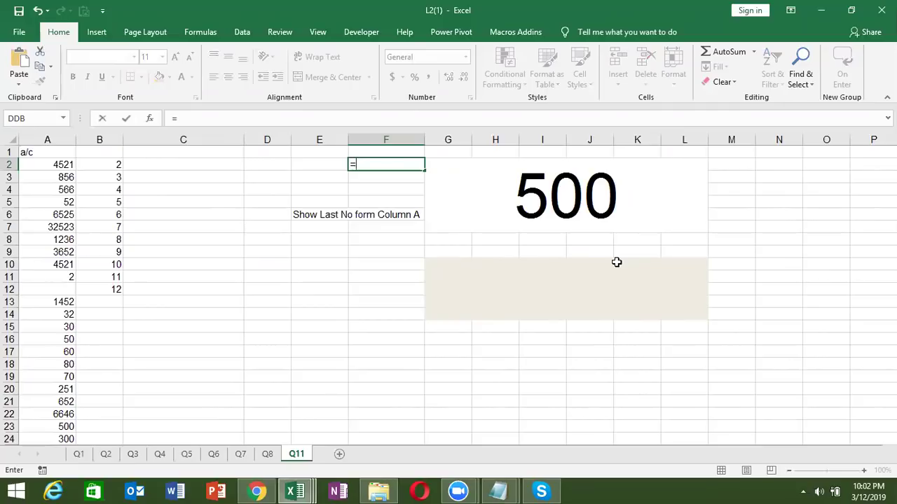
pyautogui.write('lar')
pyautogui.press('Tab')
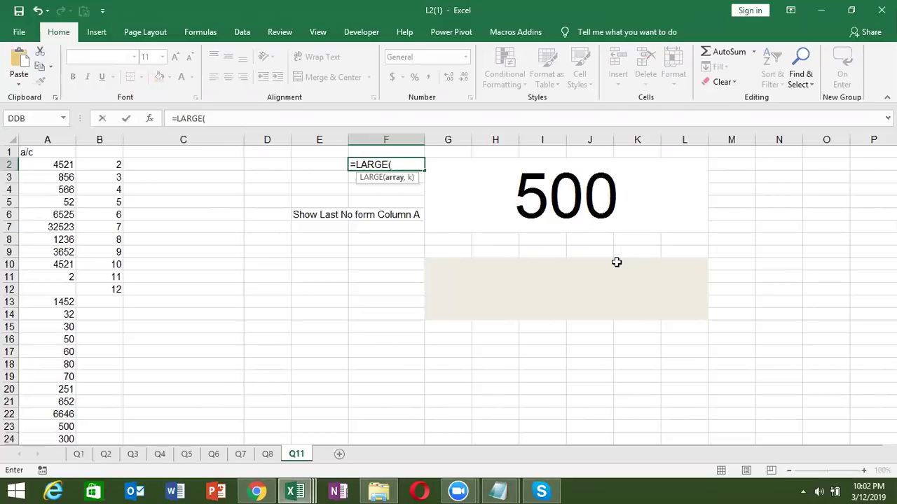
pyautogui.write('if')
pyautogui.press('Tab')
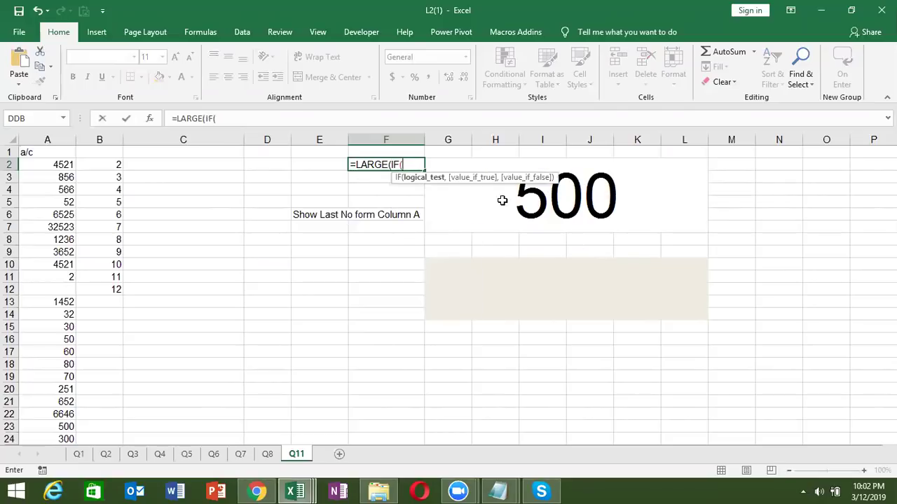
# Complete it as LARGE(IF(A1:A74>0,ROW(A1:A74)),1), entered as an array formula returning 24.
pyautogui.moveTo(53, 153); pyautogui.dragTo(53, 428)
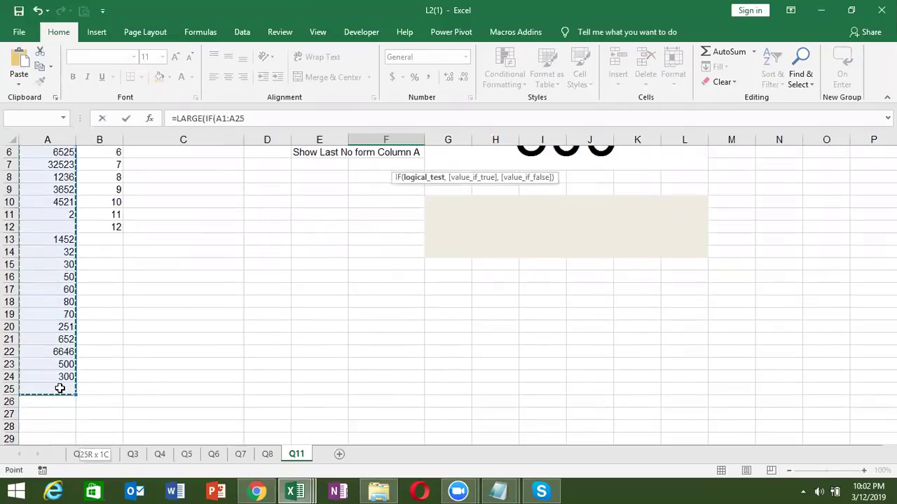
pyautogui.moveTo(53, 427); pyautogui.dragTo(50, 482)
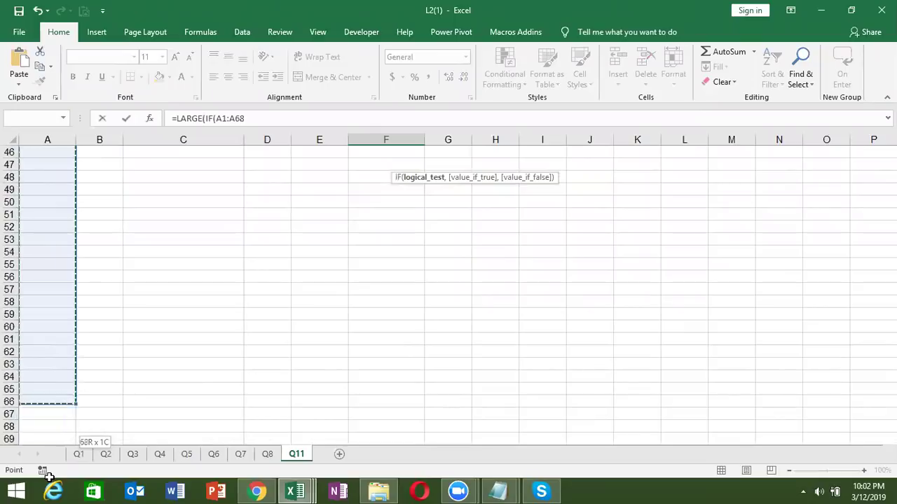
pyautogui.write('>0,')
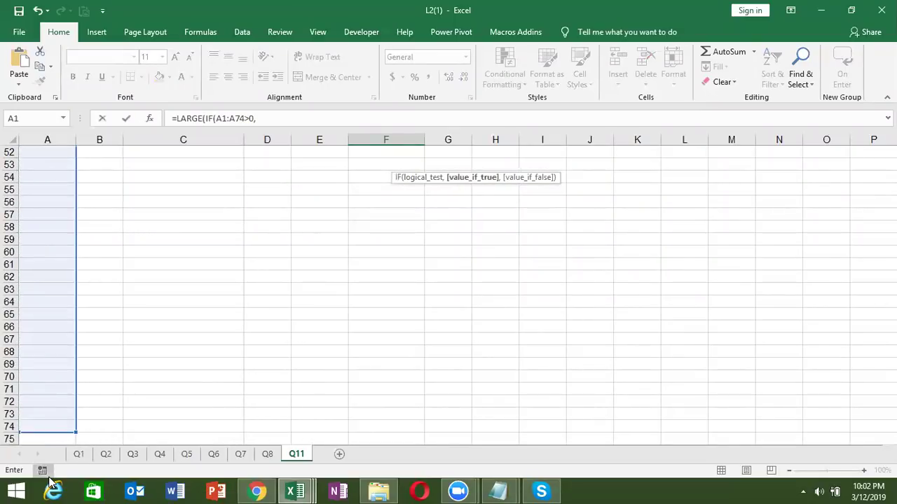
pyautogui.write('ro')
pyautogui.write('w')
pyautogui.press('Tab')
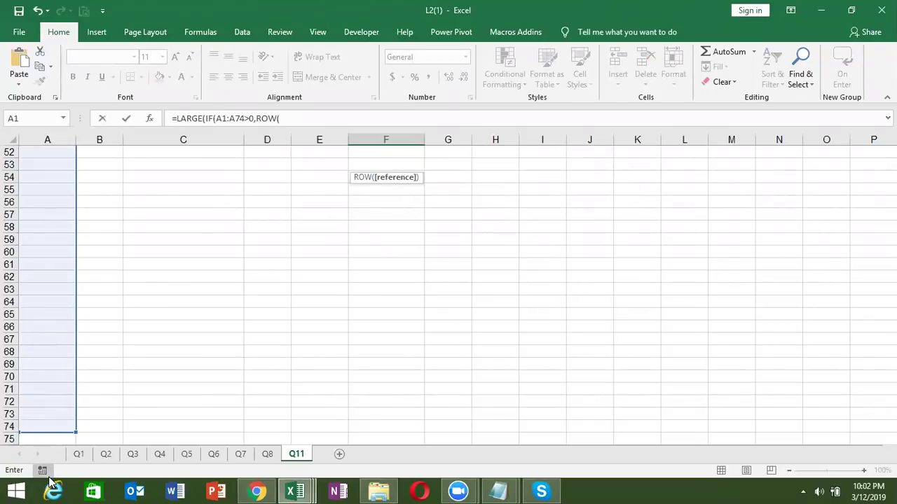
pyautogui.write('A')
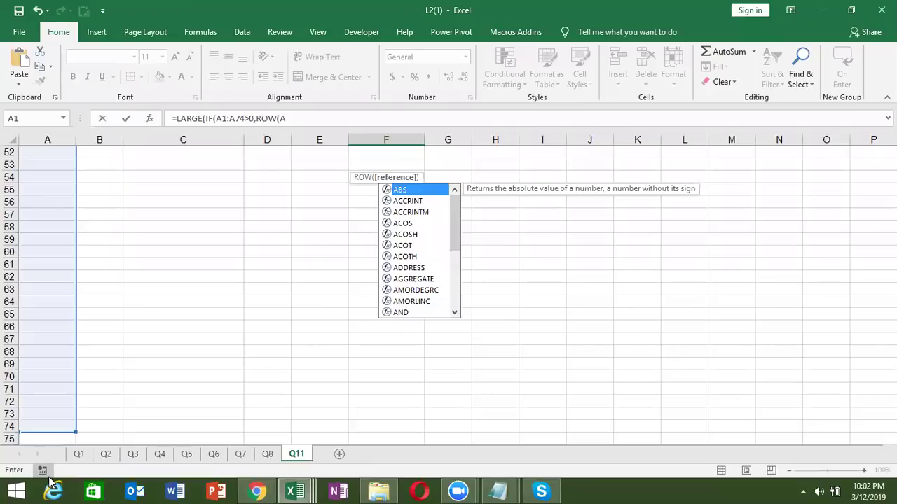
pyautogui.write('1:A')
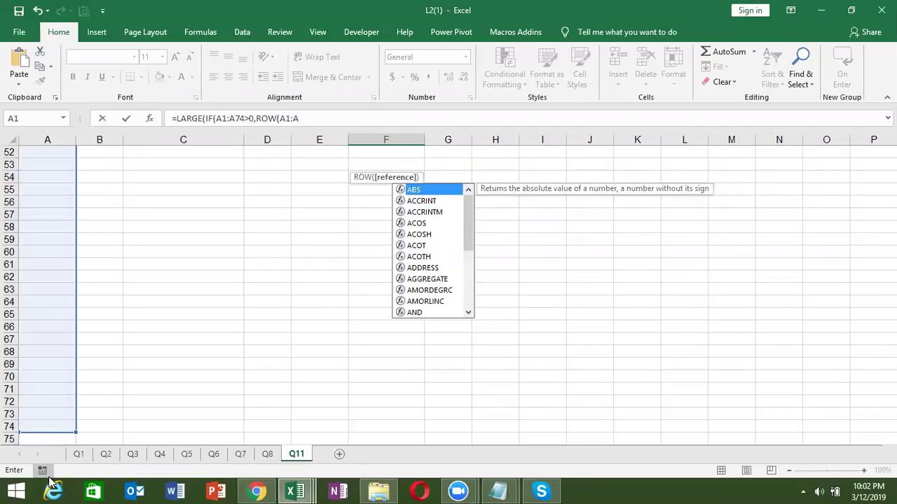
pyautogui.write('74')
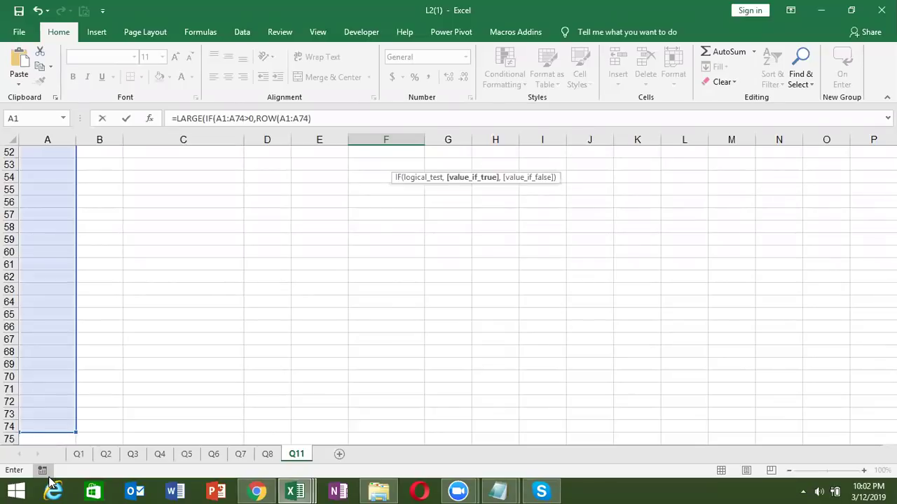
pyautogui.write(',1')
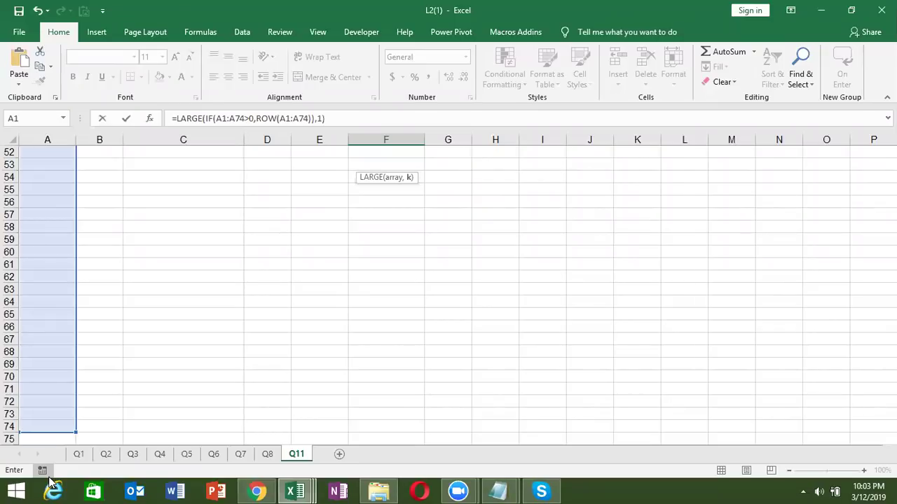
pyautogui.hotkey('ctrl', 'shift', 'Return')
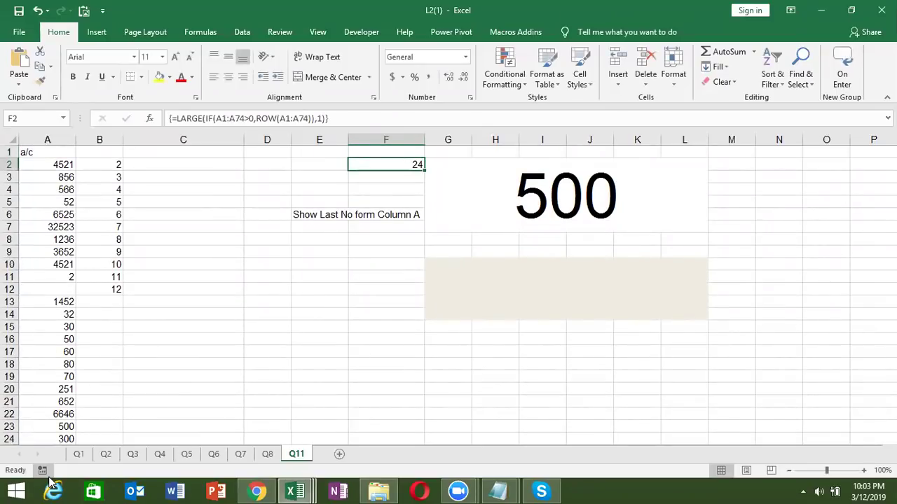
pyautogui.press('Down')
# Replace the COUNTA(A:A) row argument in G2's INDEX formula with E1.
pyautogui.press('Left')
pyautogui.press('Home')
pyautogui.press('Down')
pyautogui.press('Down')
pyautogui.press('Down')
pyautogui.press('Down')
pyautogui.press('Down')
pyautogui.press('Down')
pyautogui.press('Down')
pyautogui.press('Down')
pyautogui.press('Up')
pyautogui.press('Up')
pyautogui.press('Up')
pyautogui.press('Up')
pyautogui.press('Up')
pyautogui.press('Up')
pyautogui.press('Up')
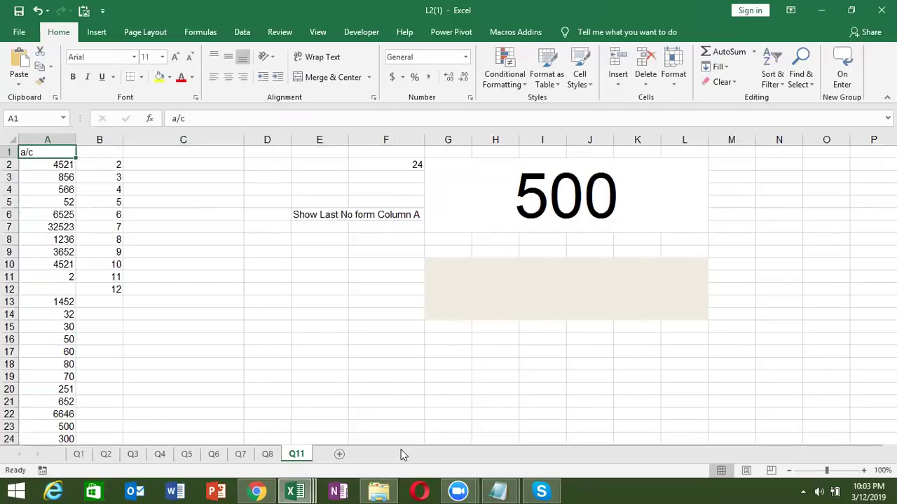
pyautogui.doubleClick(588, 198)
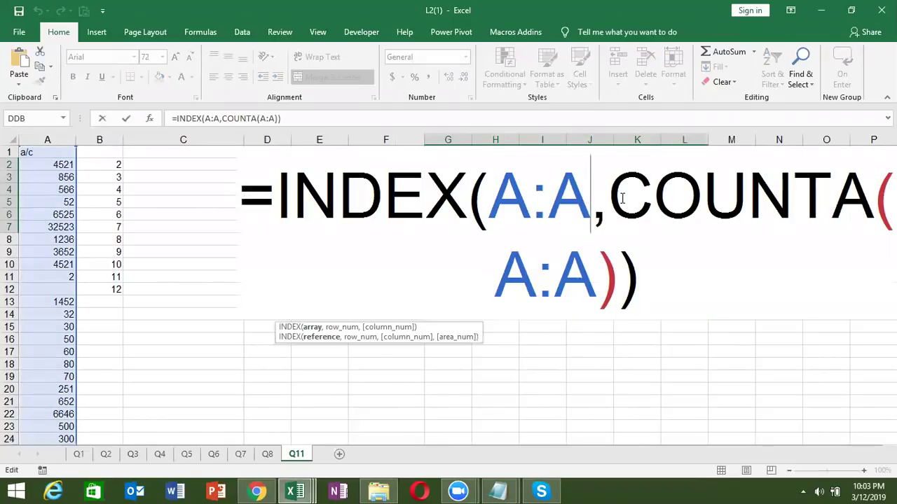
pyautogui.moveTo(622, 198); pyautogui.dragTo(611, 270)
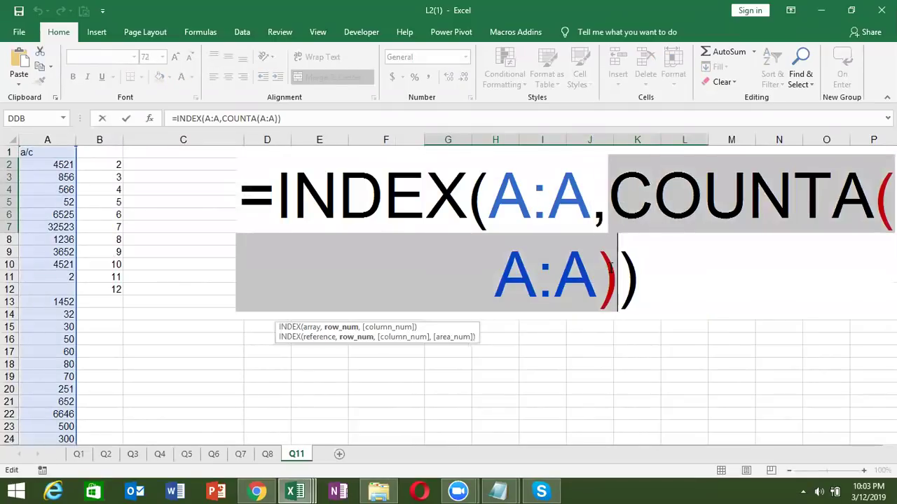
pyautogui.press('BackSpace')
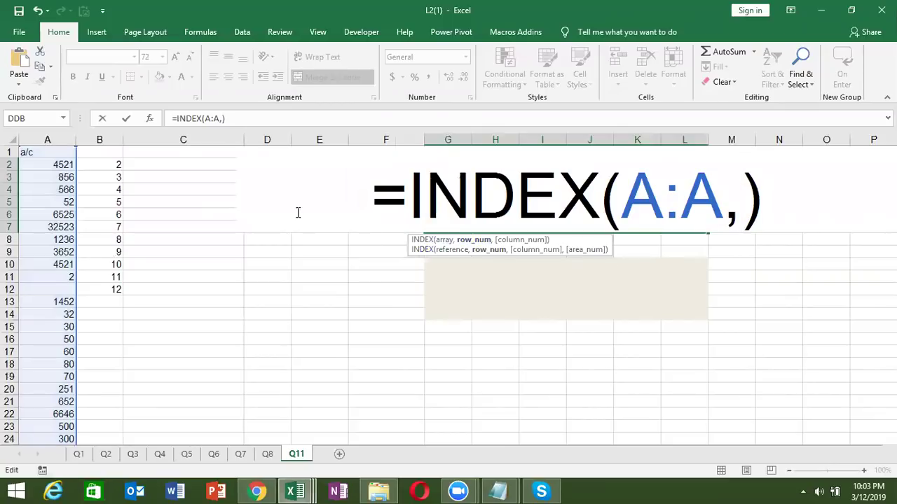
pyautogui.click(191, 152)
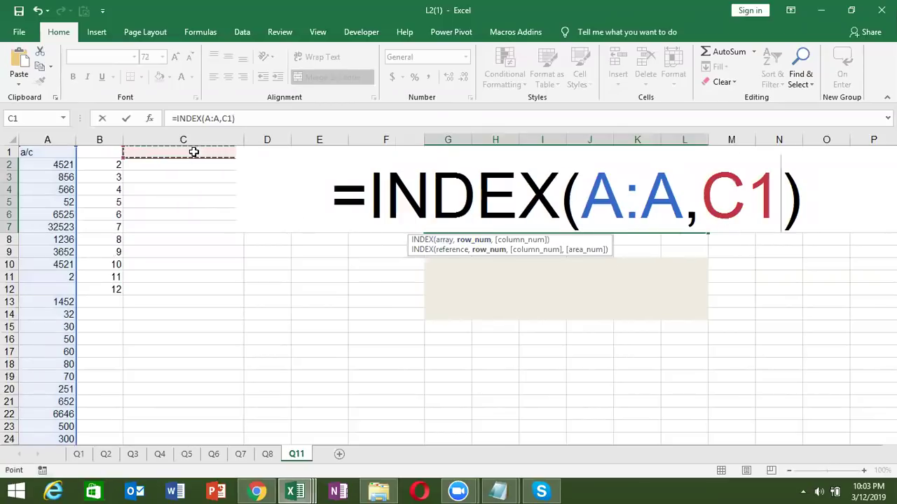
pyautogui.press('Right')
pyautogui.press('Right')
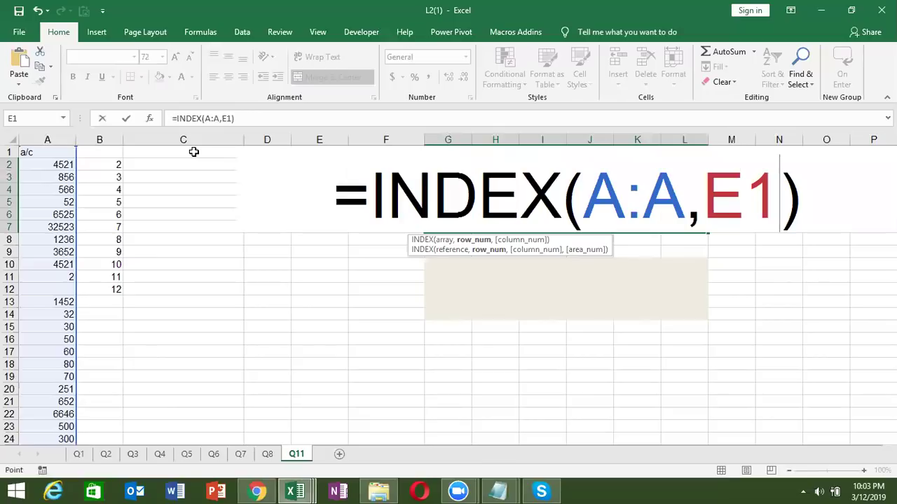
pyautogui.press('Return')
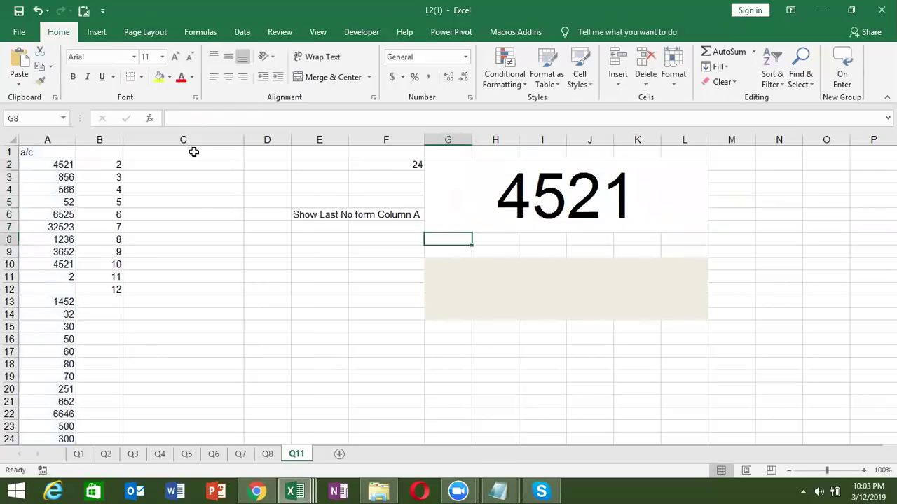
# Change G2's row reference from E1 to F2 so it shows 300.
pyautogui.press('Up')
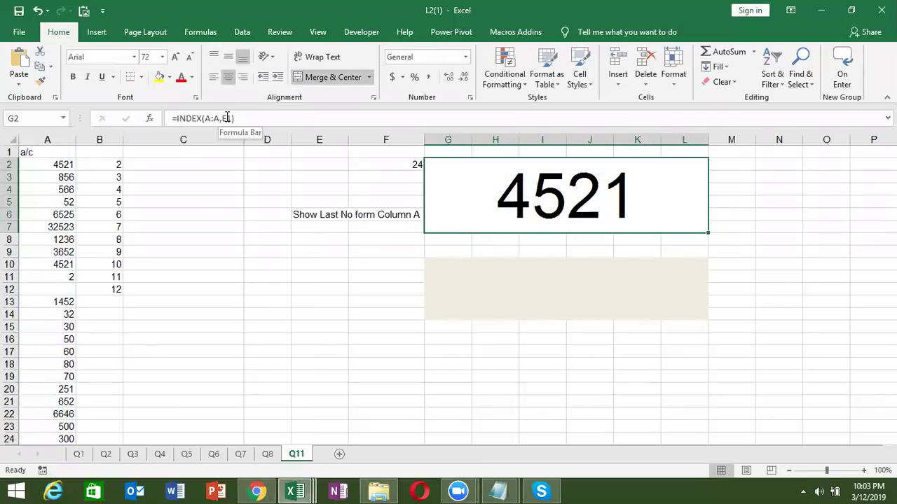
pyautogui.doubleClick(227, 117)
pyautogui.write('f')
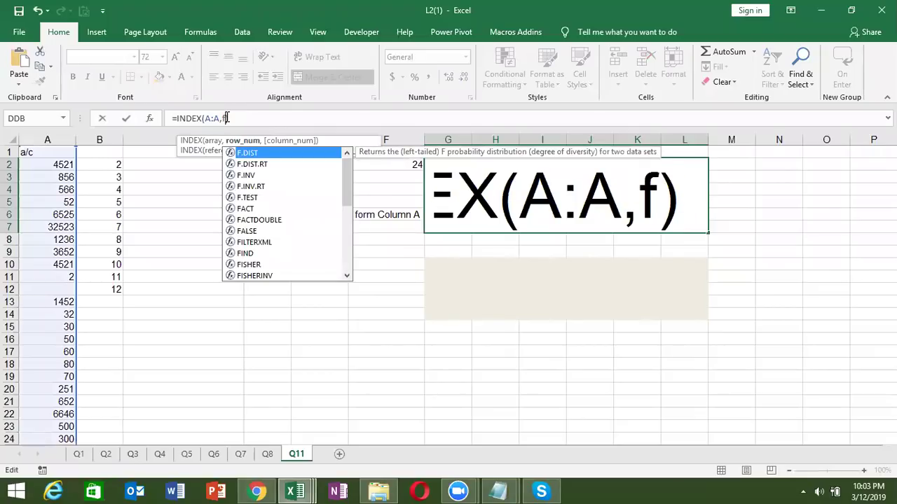
pyautogui.write('2')
pyautogui.press('Return')
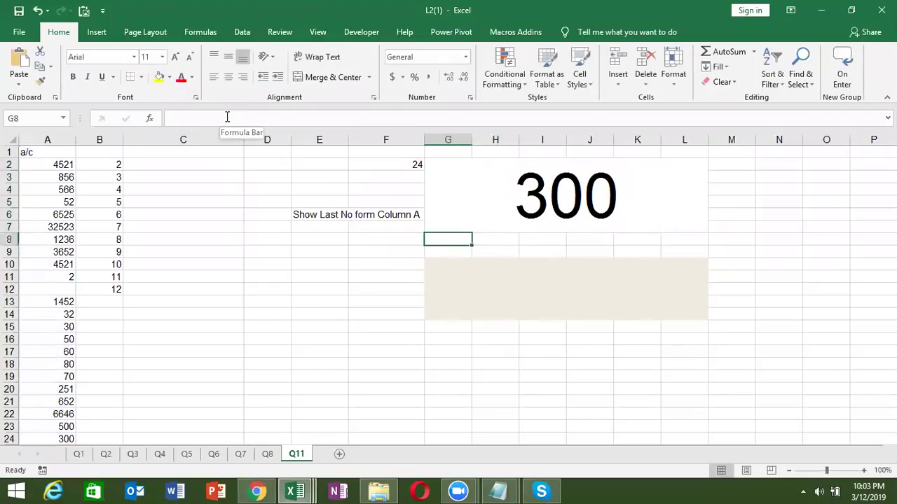
pyautogui.press('Up')
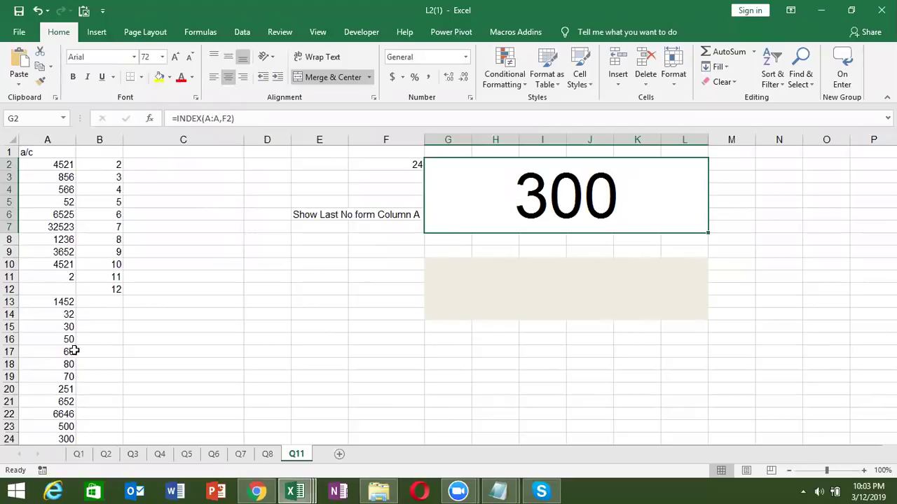
# Clear the 652 from A21 and enter 562 as the new last value in A25.
pyautogui.press('Delete')
pyautogui.press('Down')
pyautogui.press('Down')
pyautogui.press('Down')
pyautogui.press('Down')
pyautogui.write('562')
pyautogui.press('Return')
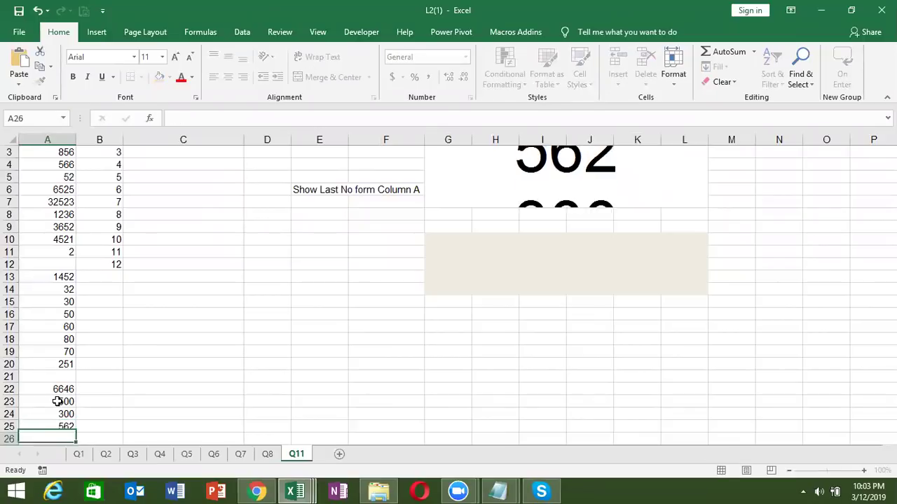
# Return to the top of column A and save the workbook.
pyautogui.press('Up')
pyautogui.press('Up')
pyautogui.press('Up')
pyautogui.press('Up')
pyautogui.press('Up')
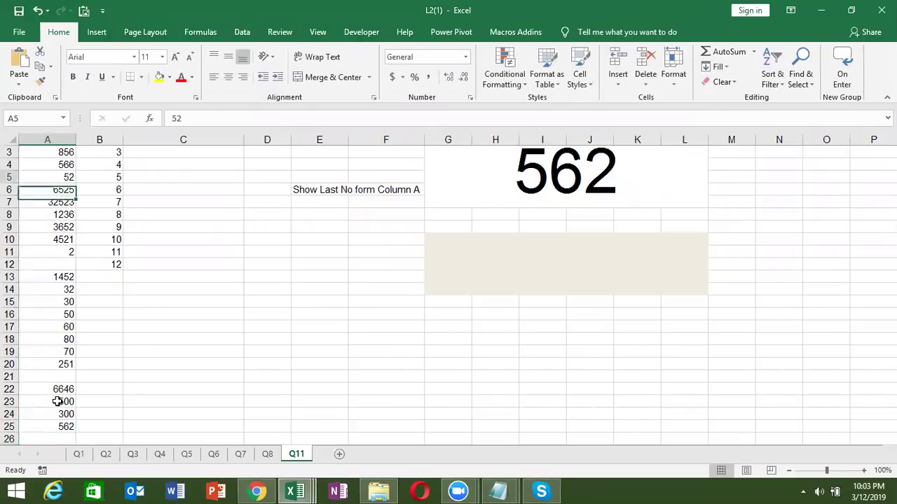
pyautogui.press('Up')
pyautogui.press('Up')
pyautogui.press('Up')
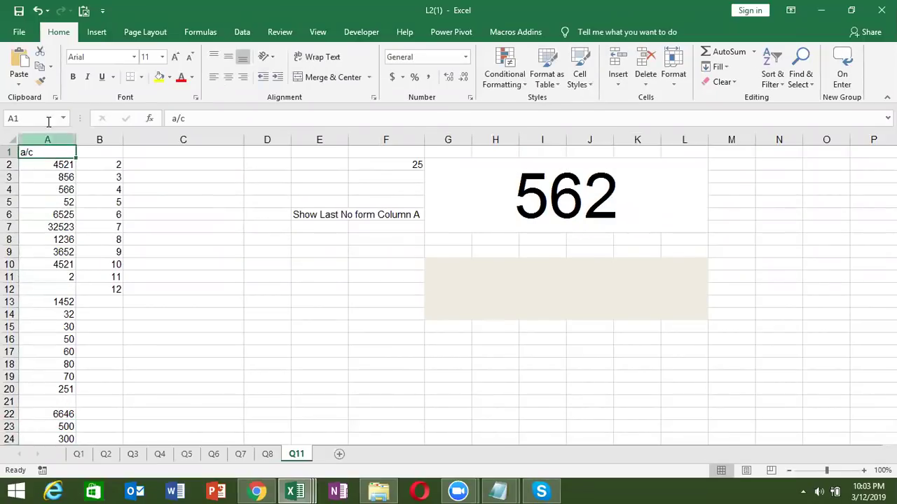
pyautogui.click(23, 17)
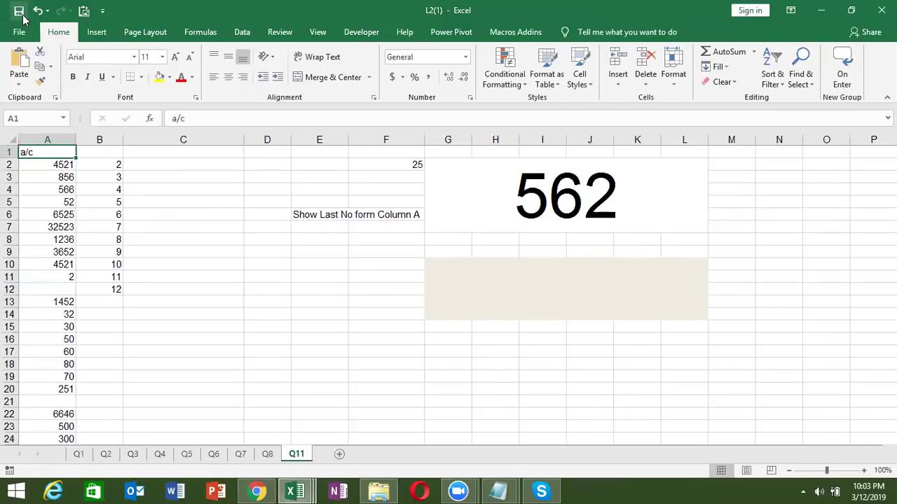
# Move through sheets Q6 and Q7 to the Q8 'Sum How Many Unique Number' sheet.
pyautogui.click(214, 455)
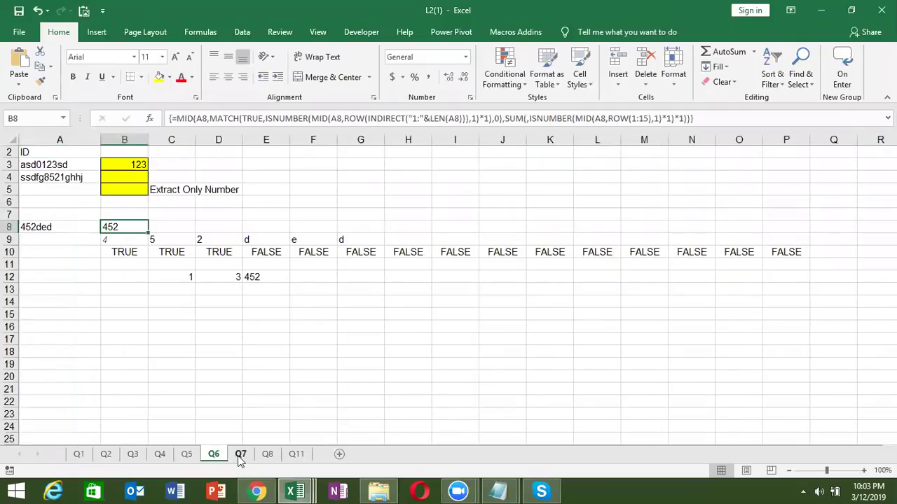
pyautogui.click(240, 455)
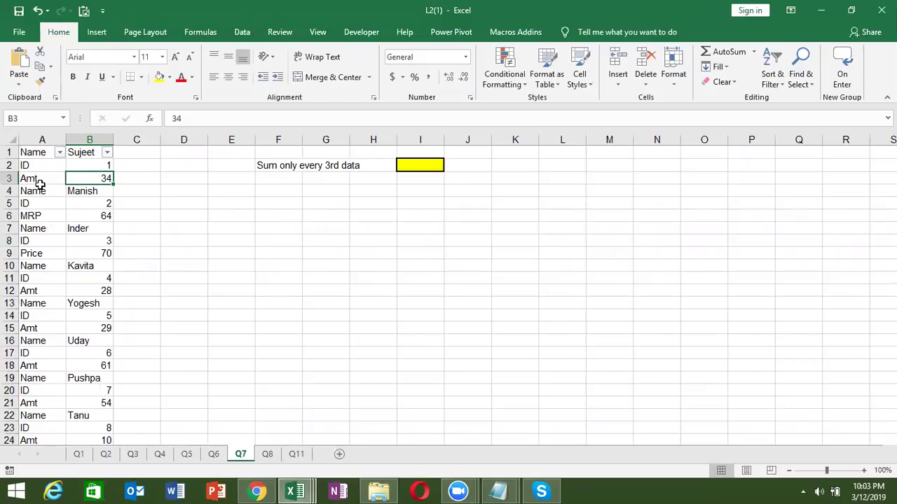
pyautogui.click(267, 456)
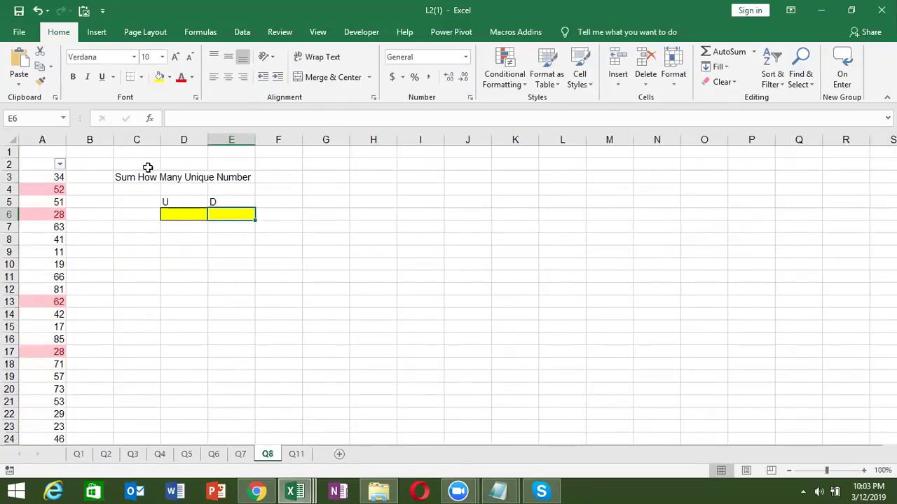
# Select columns D and E, then cell C12, and restore the Excel window from maximized.
pyautogui.click(176, 138)
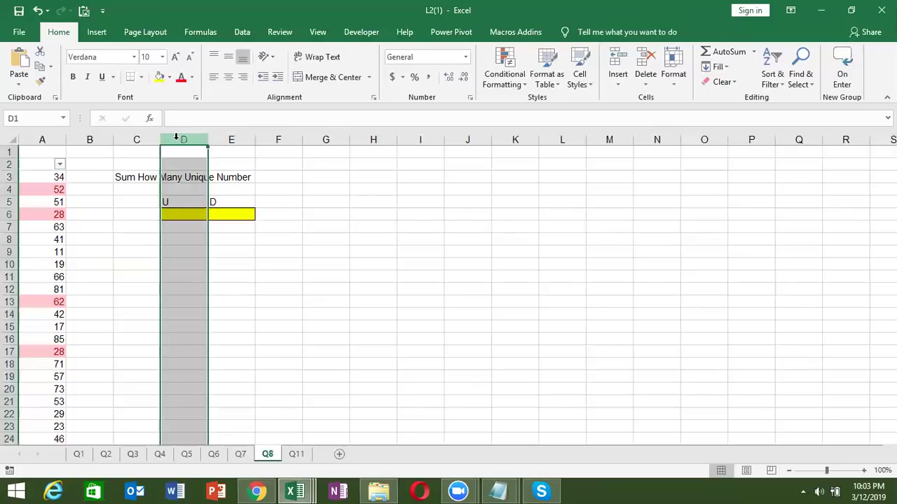
pyautogui.click(234, 138)
pyautogui.click(155, 289)
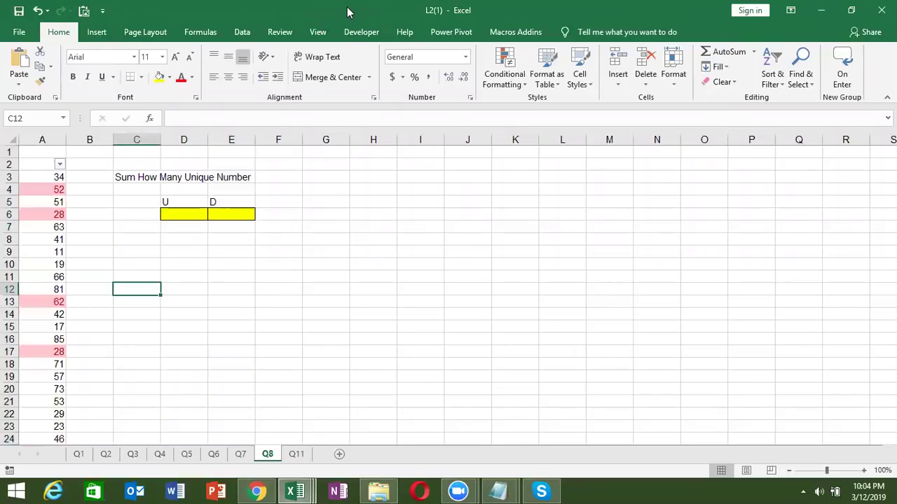
pyautogui.doubleClick(246, 14)
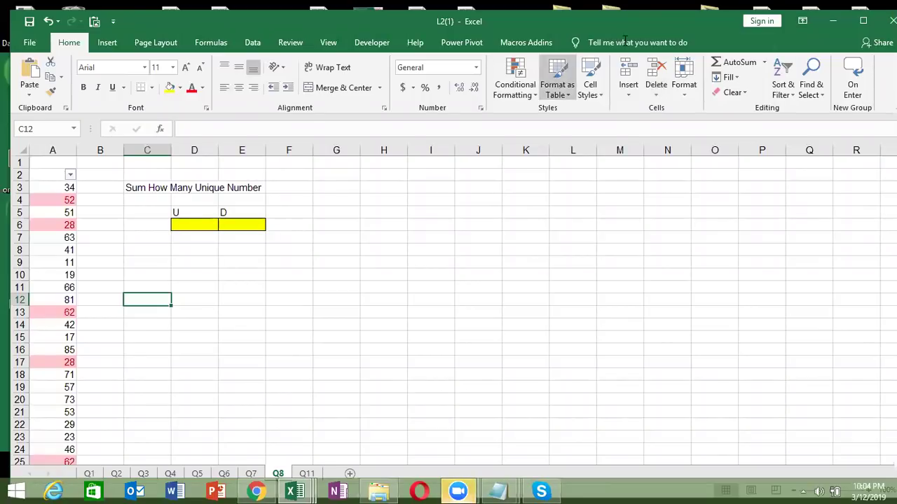
# Close Excel, load web.whatsapp.com in a new Chrome tab, then go back to the Gmail tab.
pyautogui.click(891, 21)
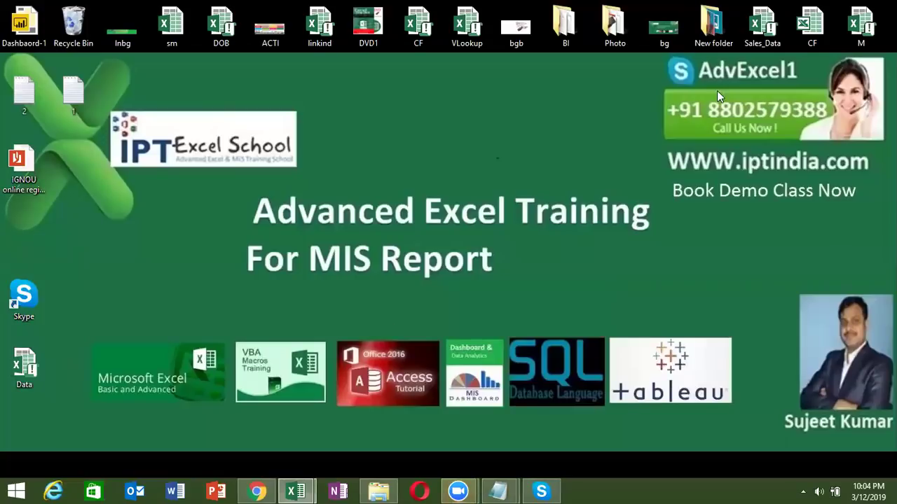
pyautogui.click(263, 490)
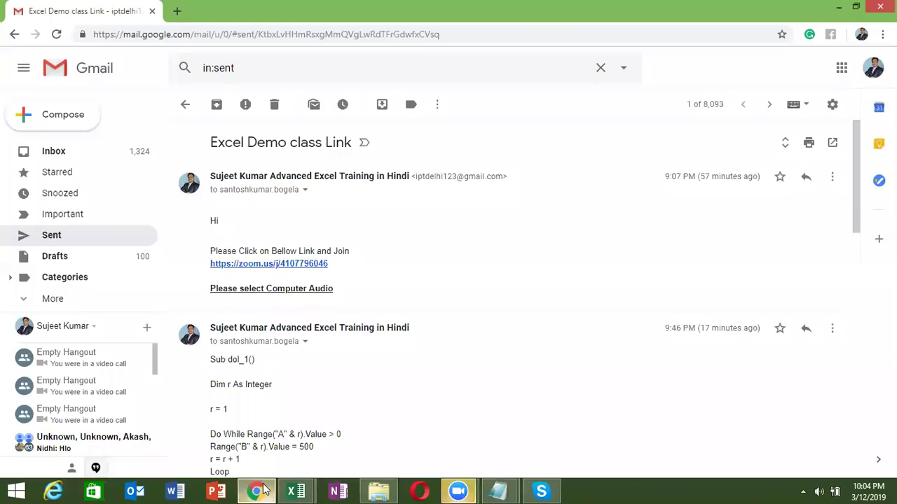
pyautogui.click(176, 11)
pyautogui.write('we.iptindia.com/dm.php')
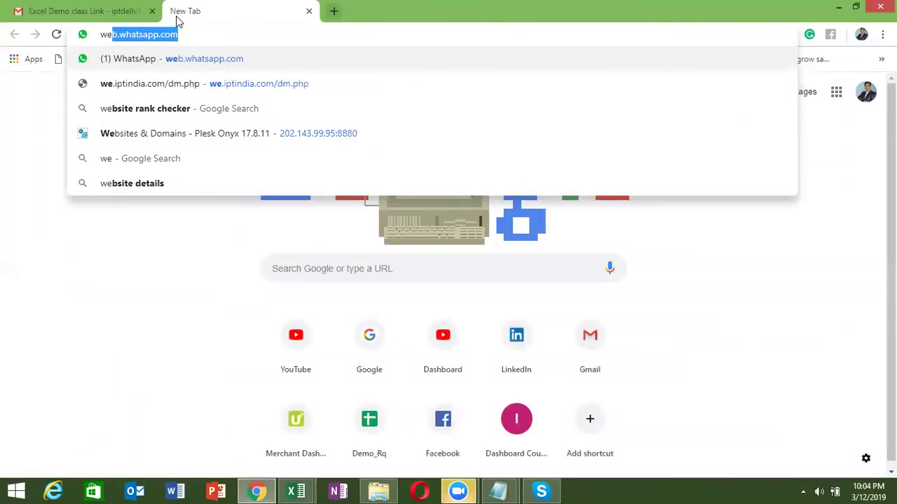
pyautogui.press('Down')
pyautogui.press('Up')
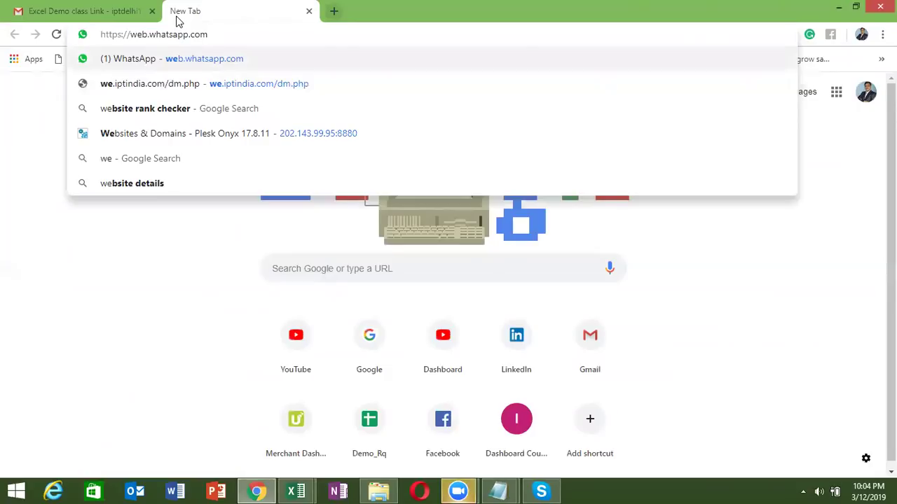
pyautogui.press('Return')
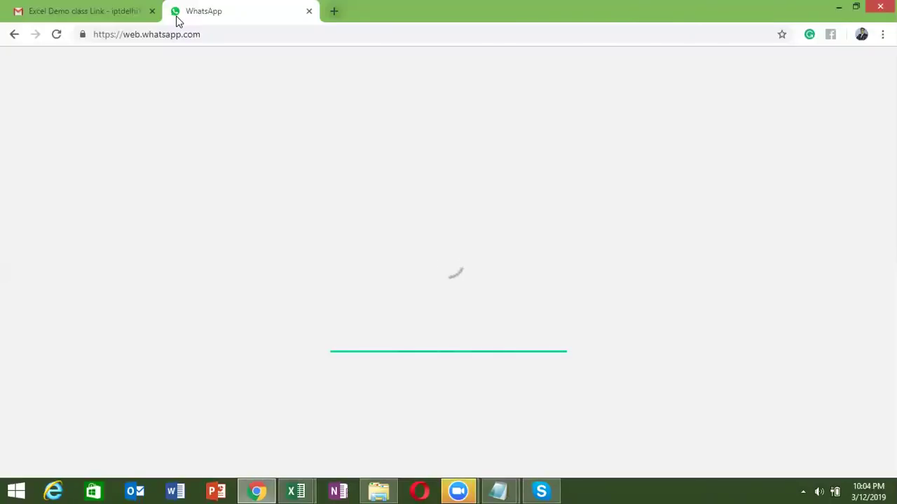
pyautogui.click(139, 14)
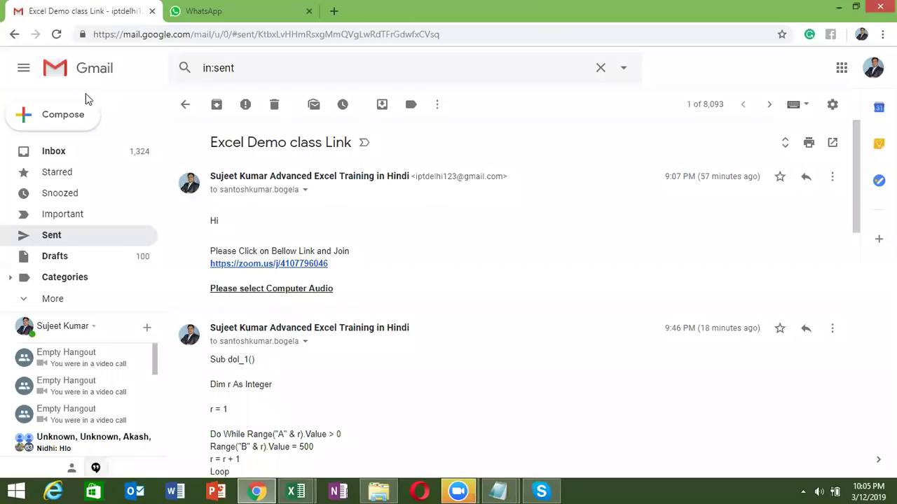
# Check the Gmail inbox, then move to the loaded WhatsApp Web chat list.
pyautogui.click(61, 150)
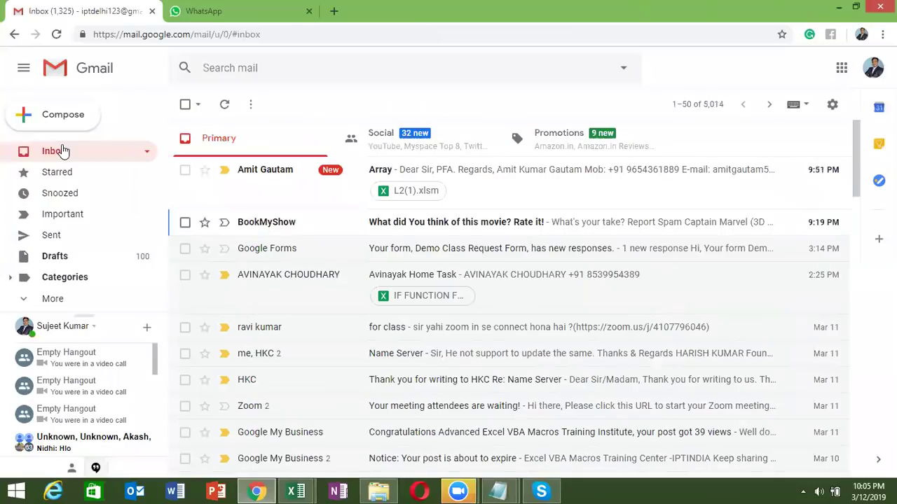
pyautogui.click(272, 8)
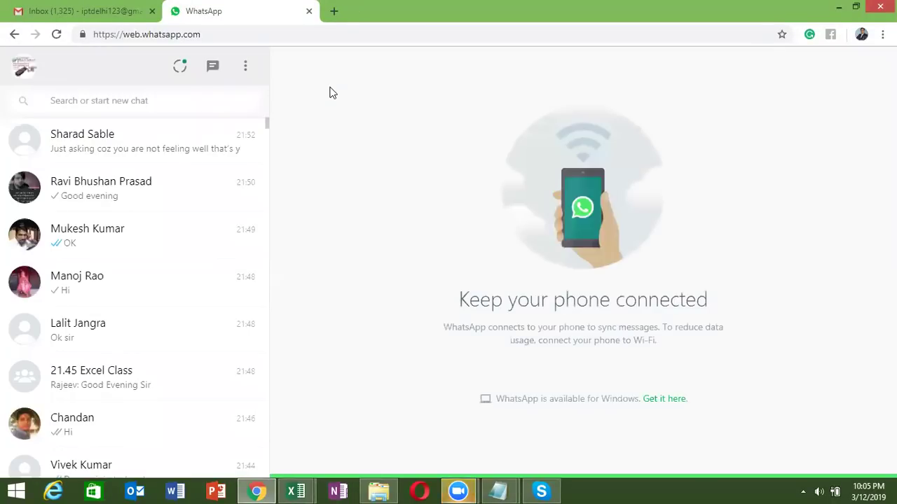
# Open the '21.45 Excel Class' group chat and show its attachment options.
pyautogui.click(90, 390)
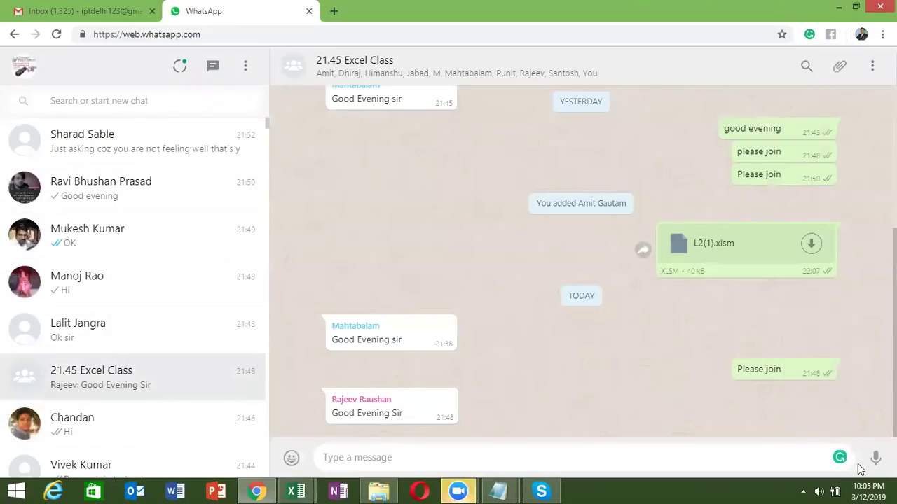
pyautogui.click(839, 68)
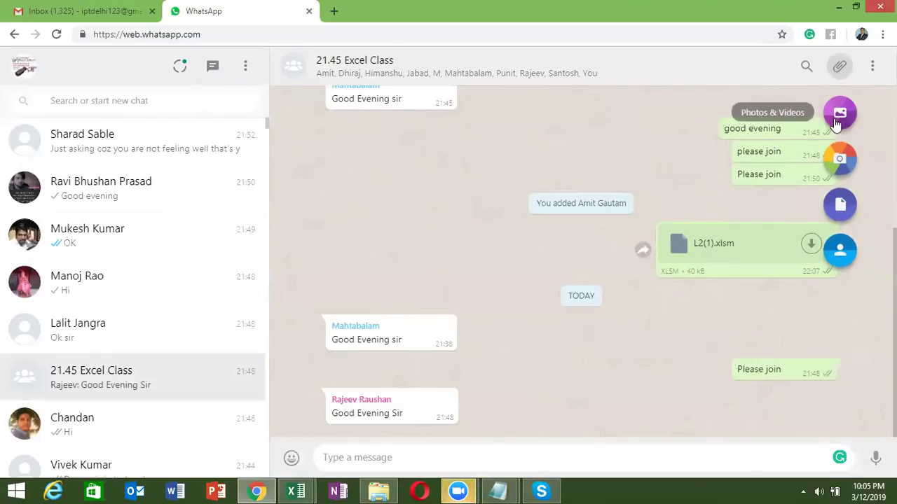